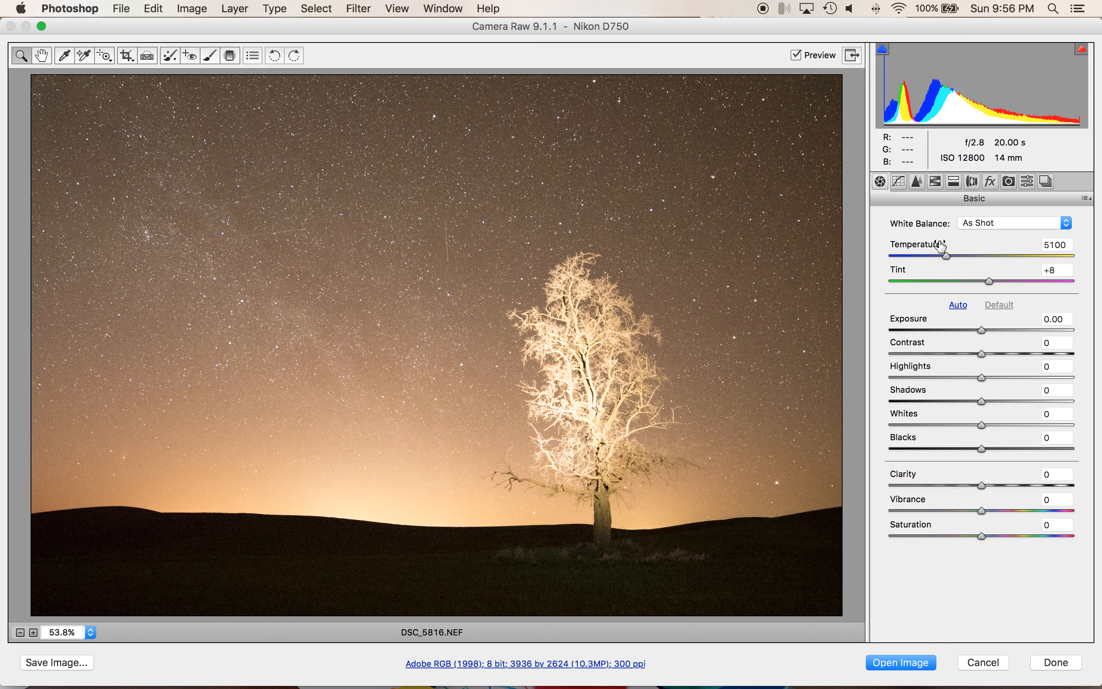
# - Cool the photo's white balance to a temperature of 3250 and raise Vibrance to +77
pyautogui.click(912, 255)
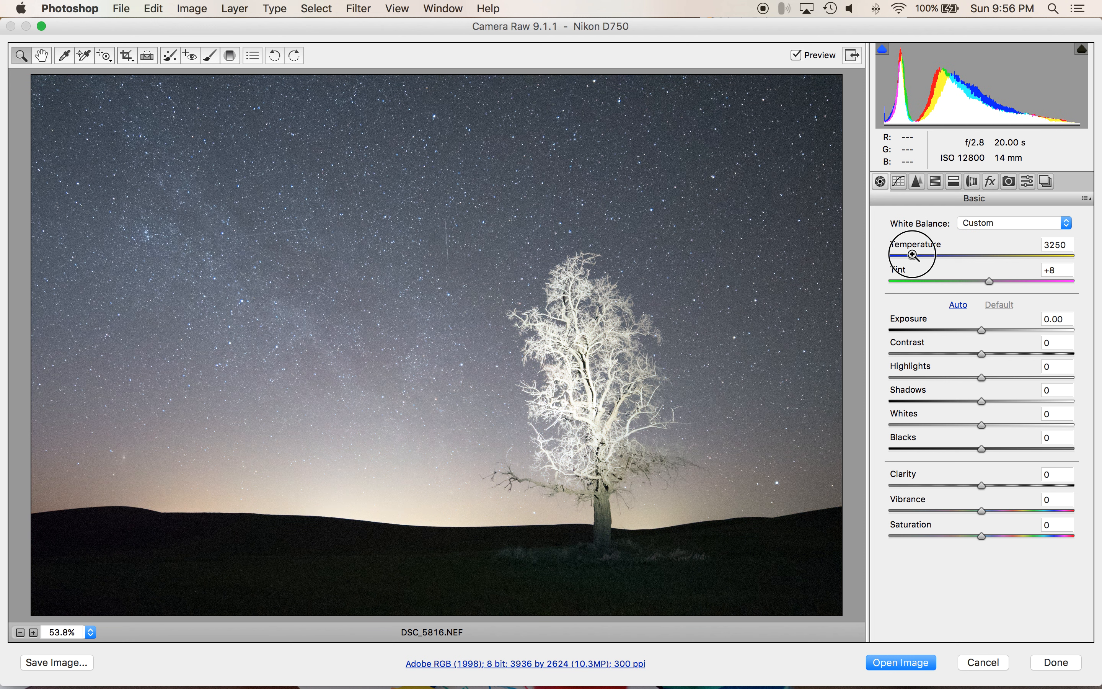
pyautogui.click(1035, 509)
pyautogui.moveTo(1035, 509)
pyautogui.mouseDown()
pyautogui.moveTo(1072, 511)
pyautogui.moveTo(1051, 510)
pyautogui.mouseUp()
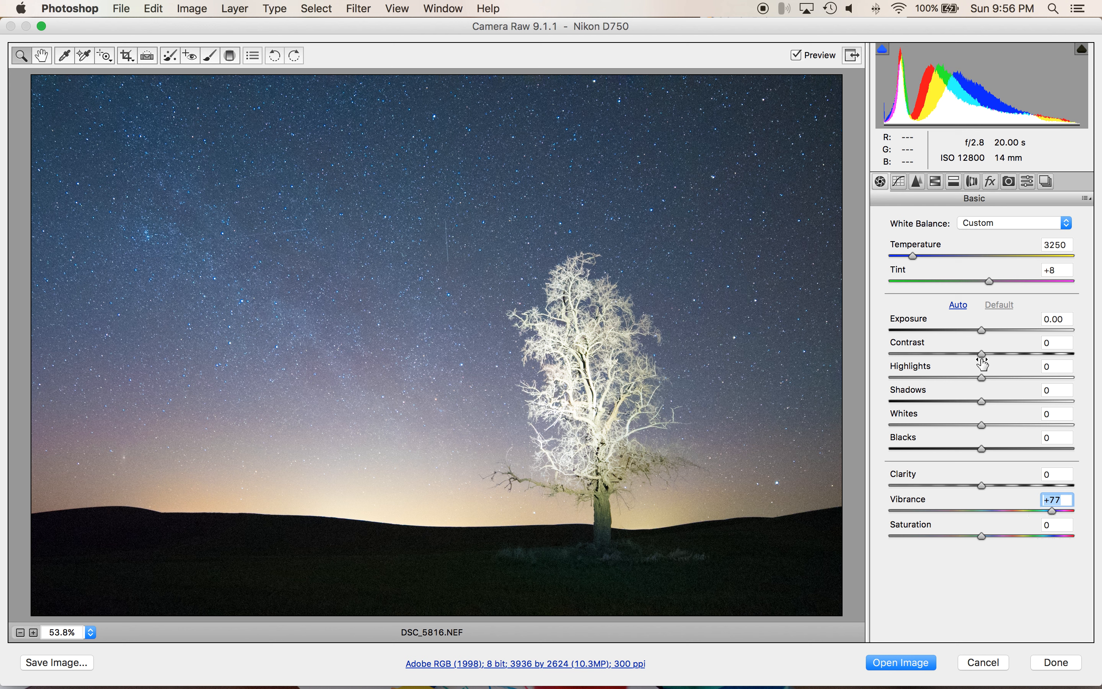
# - Set Highlights to -97, Clarity to +27 and Shadows to -74 for the raw photo
pyautogui.moveTo(974, 378); pyautogui.dragTo(888, 382)
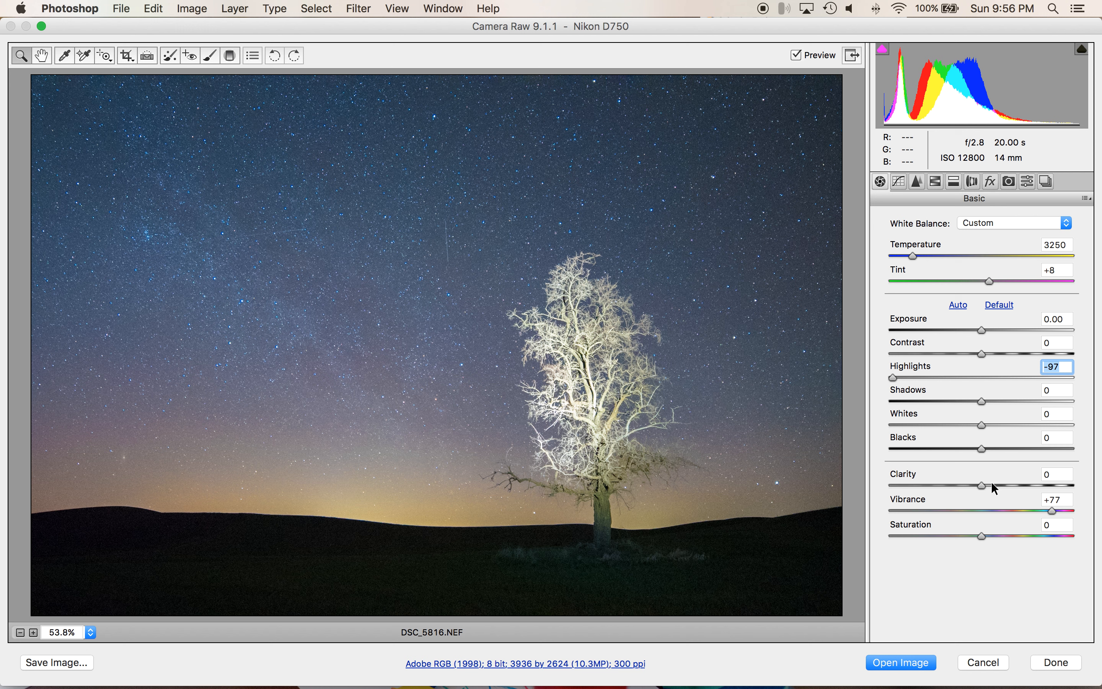
pyautogui.click(1004, 486)
pyautogui.moveTo(1003, 486); pyautogui.dragTo(1006, 486)
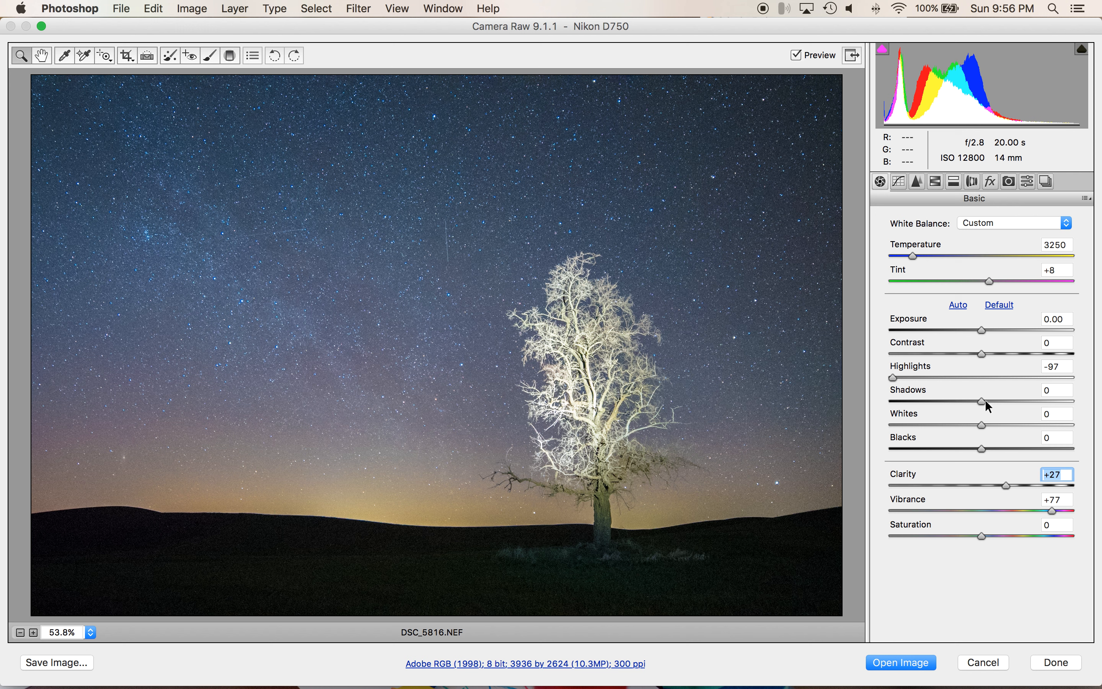
pyautogui.moveTo(980, 401); pyautogui.dragTo(913, 404)
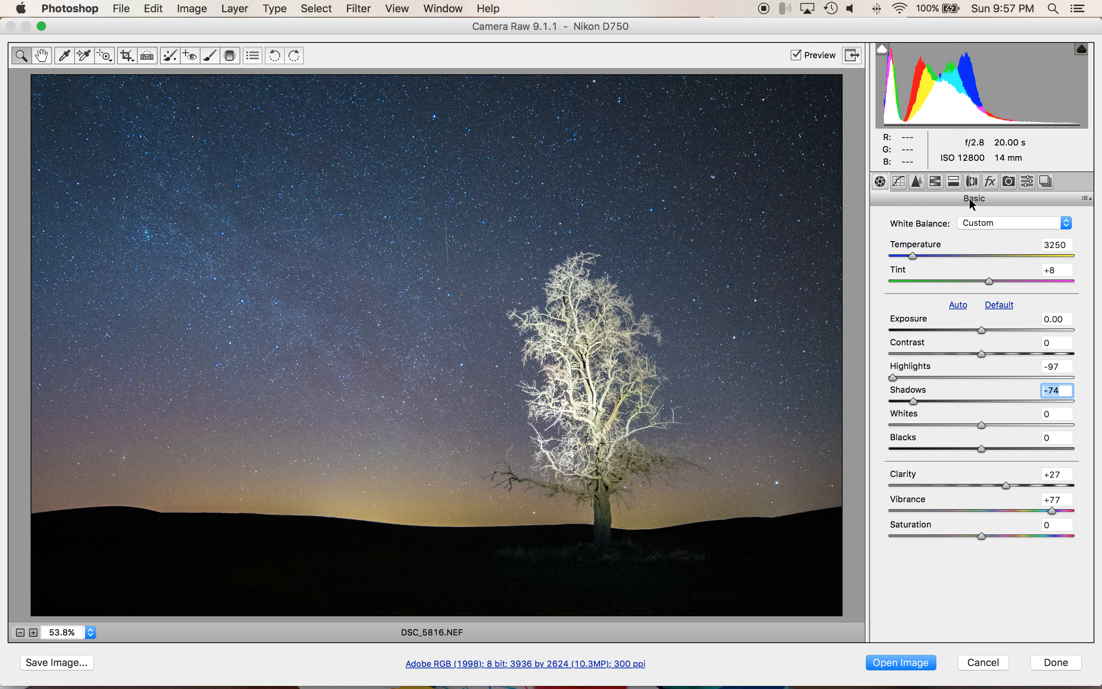
# - Enable lens profile corrections and choose Tokina as the lens make
pyautogui.click(973, 182)
pyautogui.click(918, 241)
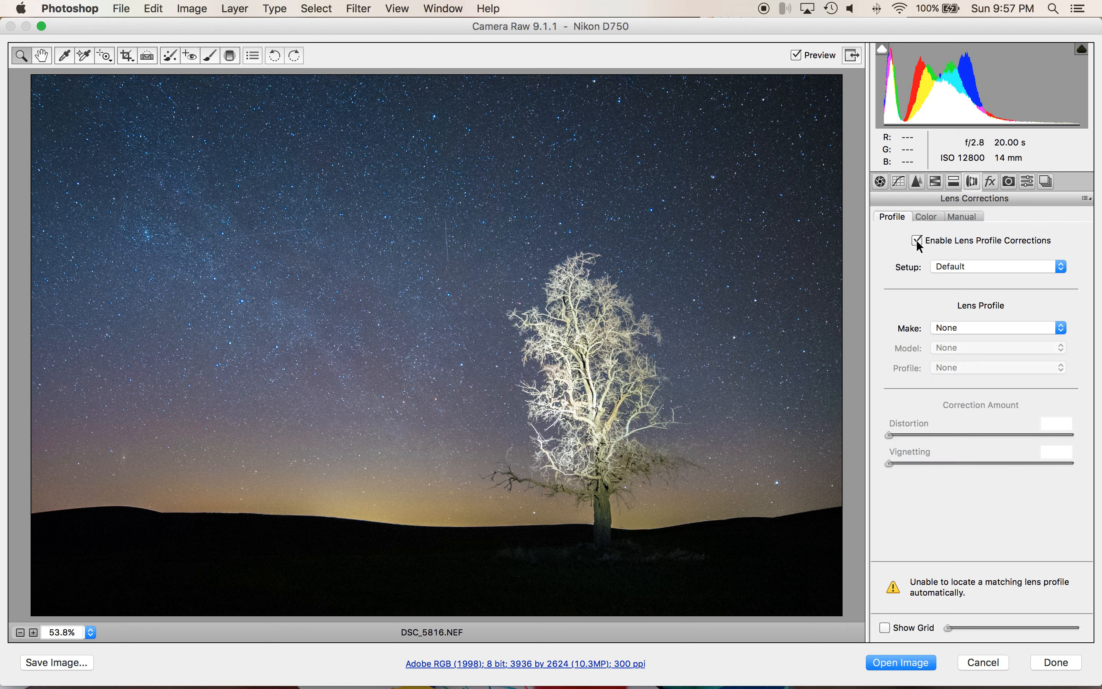
pyautogui.click(949, 329)
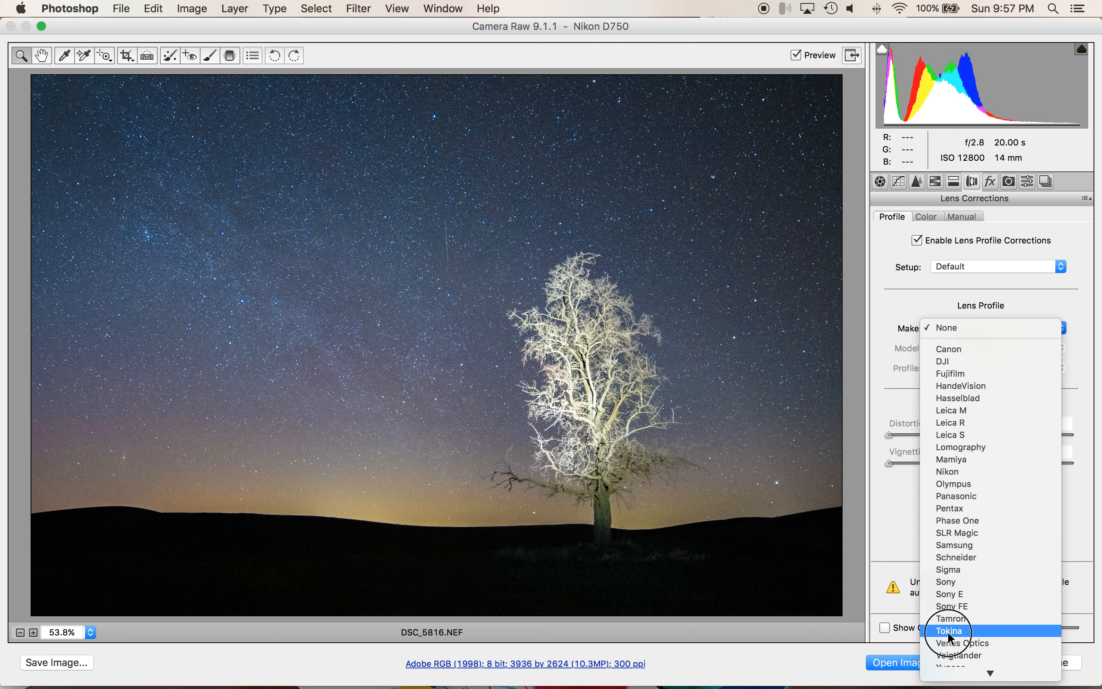
pyautogui.click(950, 371)
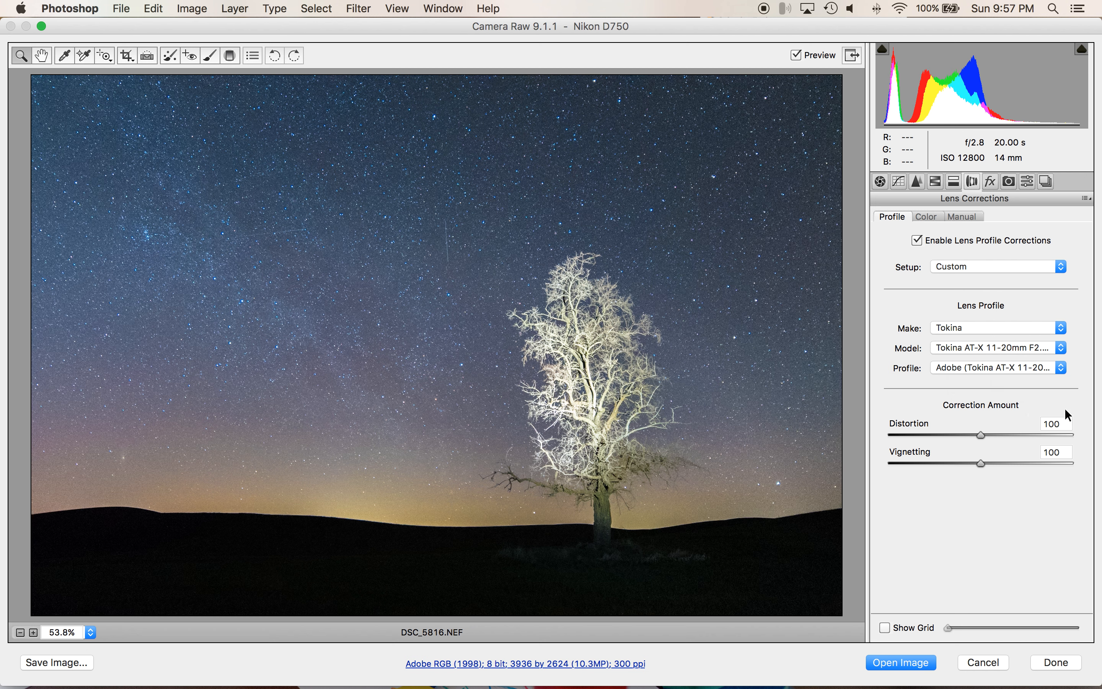
# - Compare the photo with and without the lens profile correction, ending on the basic adjustments
pyautogui.click(879, 181)
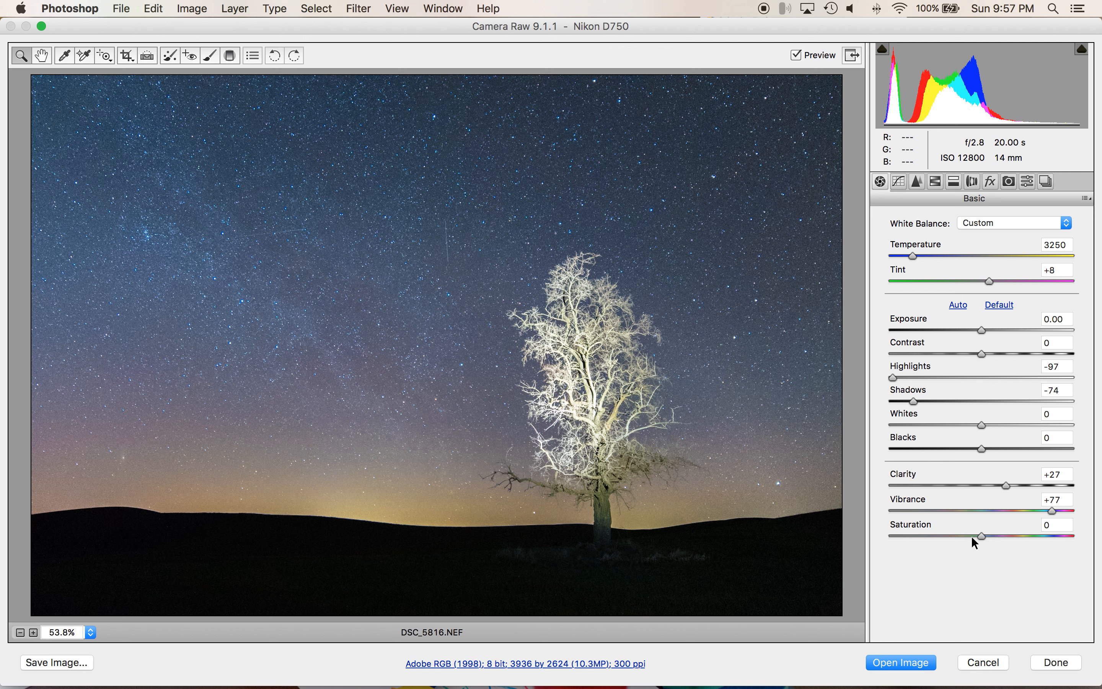
pyautogui.click(971, 182)
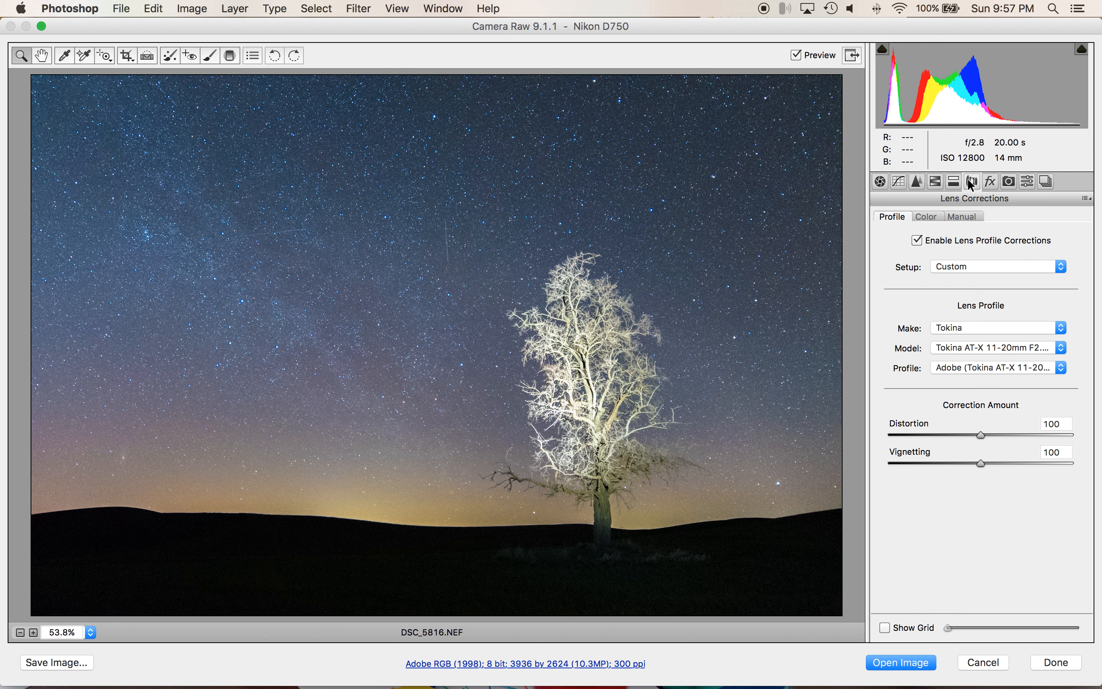
pyautogui.click(917, 241)
pyautogui.click(919, 241)
pyautogui.click(880, 181)
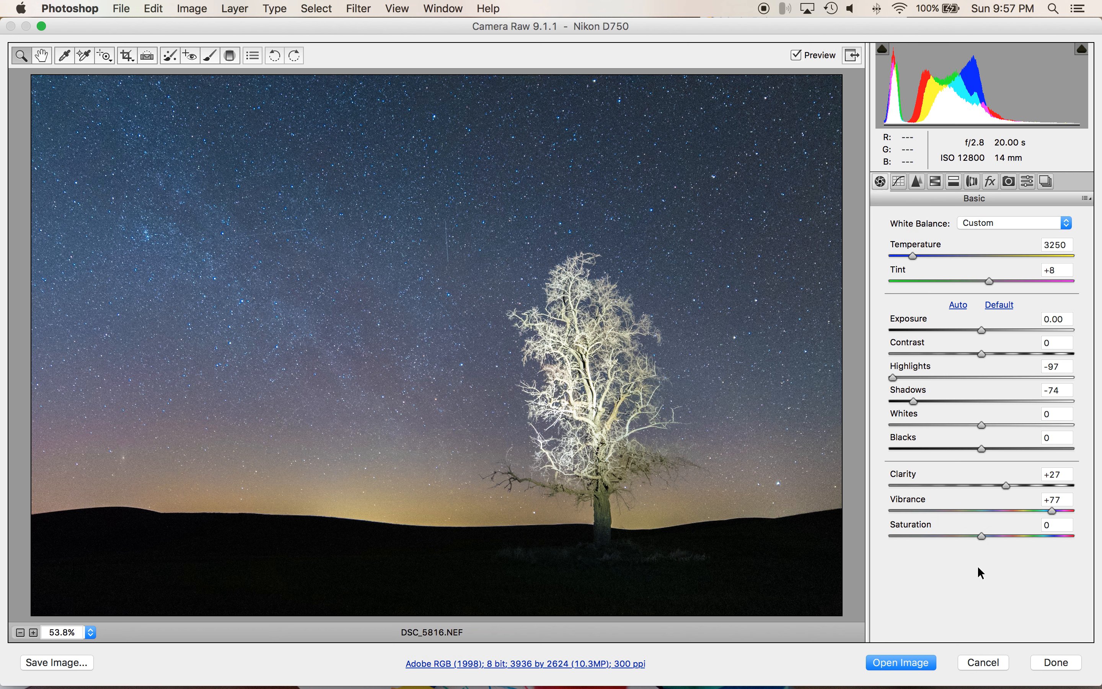
# - Open the adjusted raw photo in Photoshop and minimize the Selective Tool palette
pyautogui.click(900, 661)
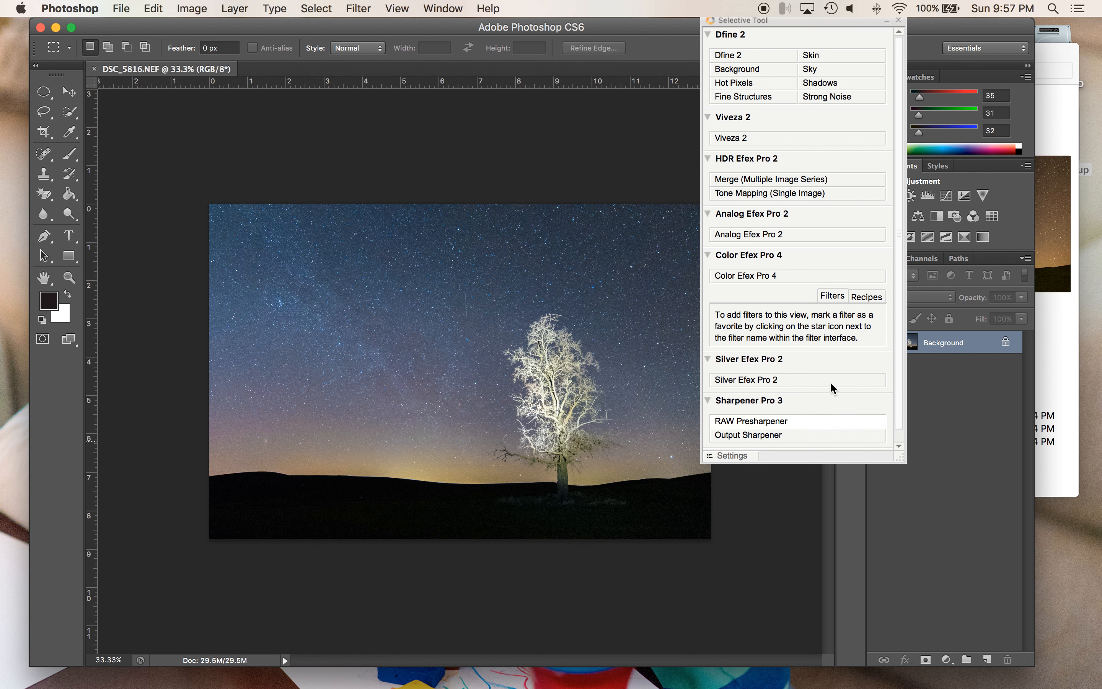
pyautogui.click(886, 21)
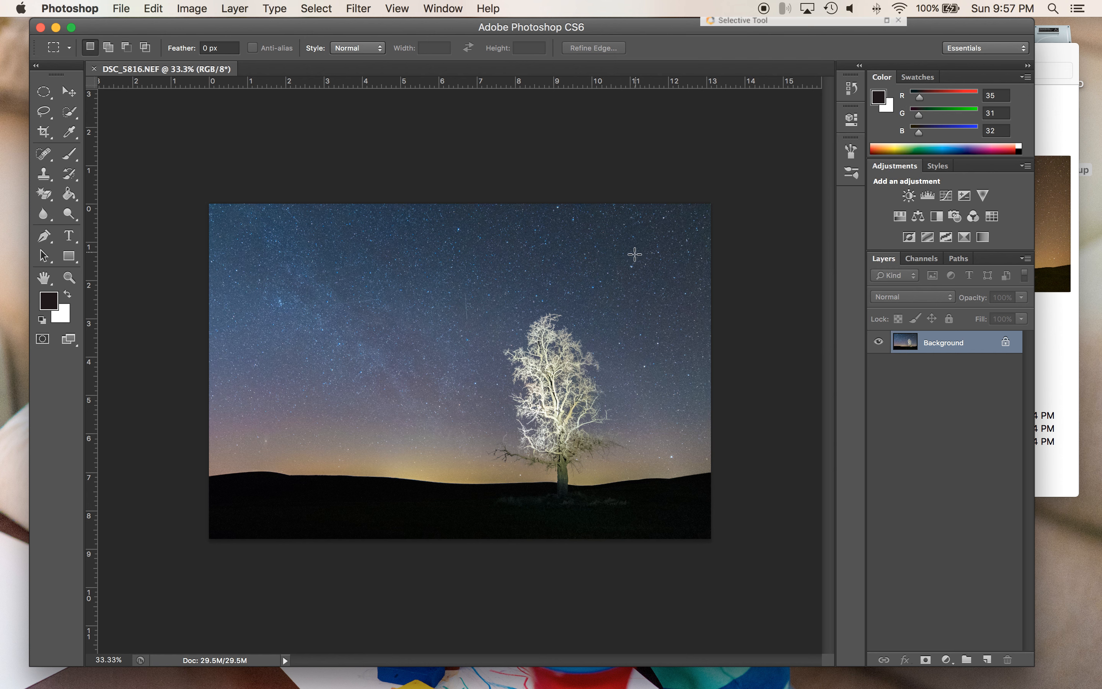
# - Widen the application window on both sides and fit the image to the enlarged view
pyautogui.press('super+0')
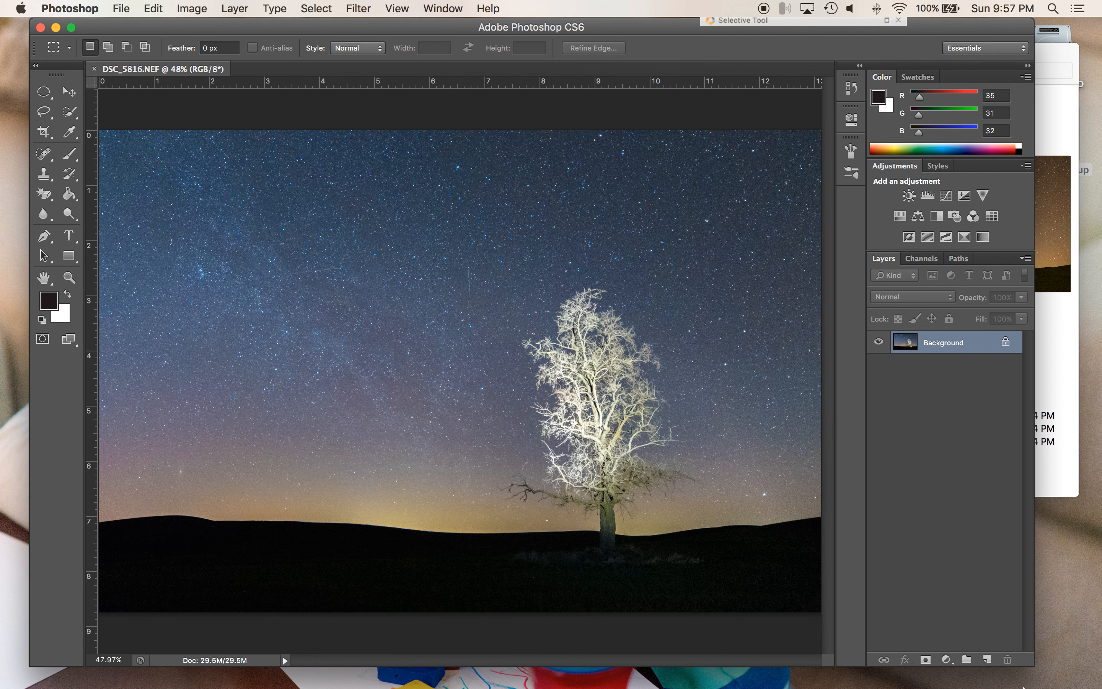
pyautogui.moveTo(1034, 662); pyautogui.dragTo(1070, 665)
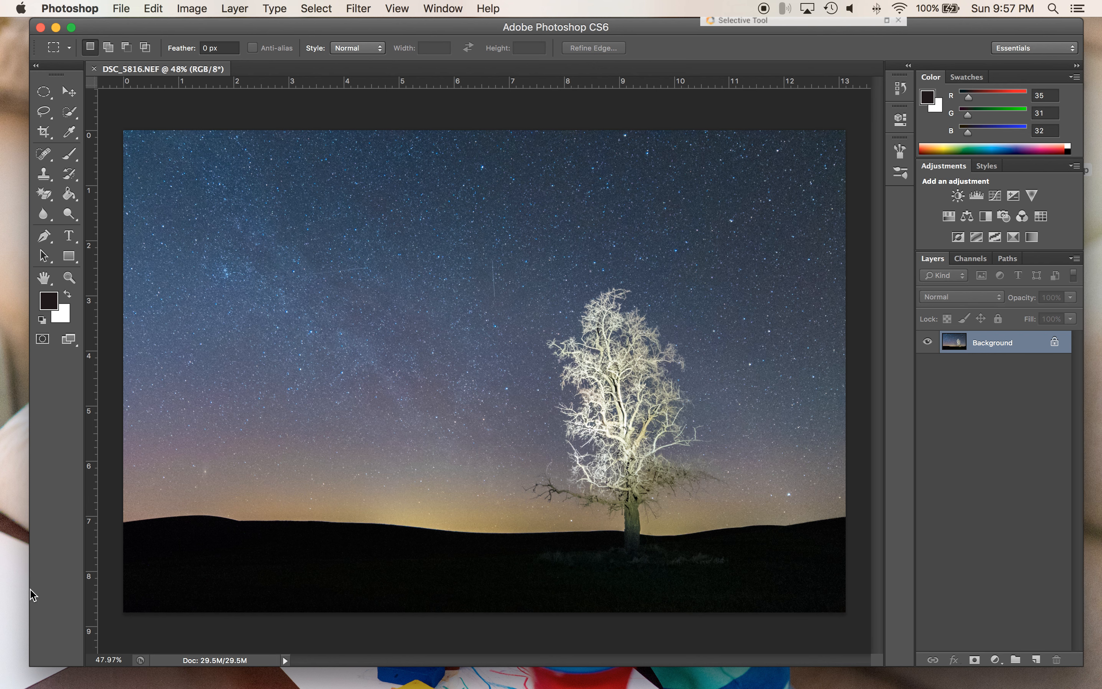
pyautogui.moveTo(28, 589); pyautogui.dragTo(8, 590)
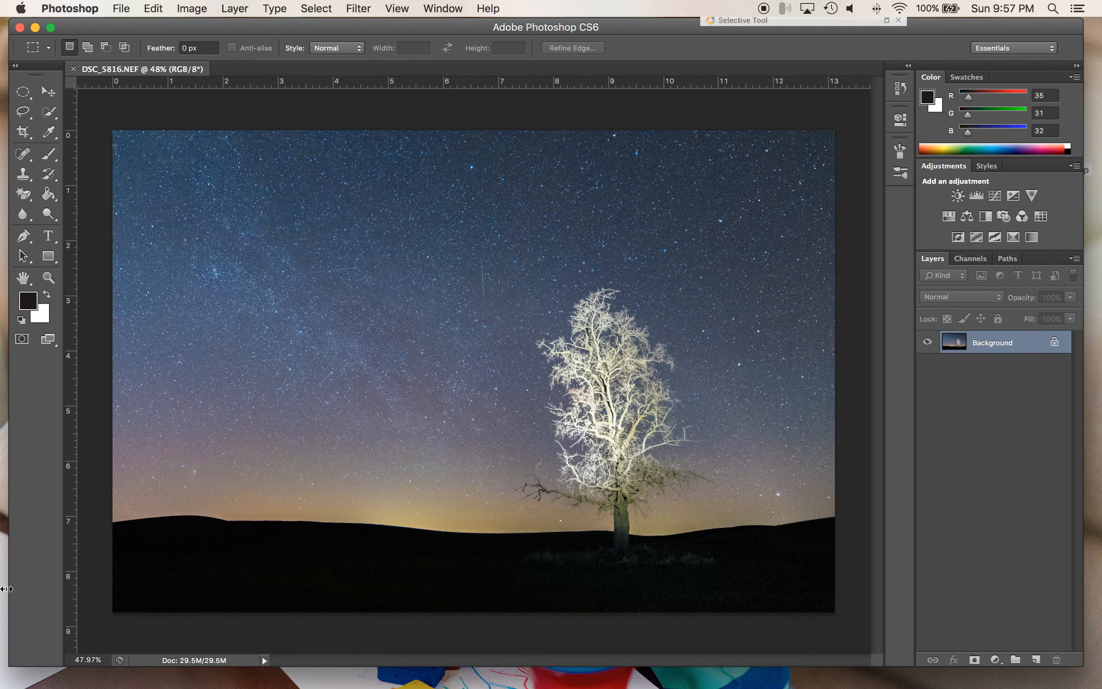
pyautogui.press('super+0')
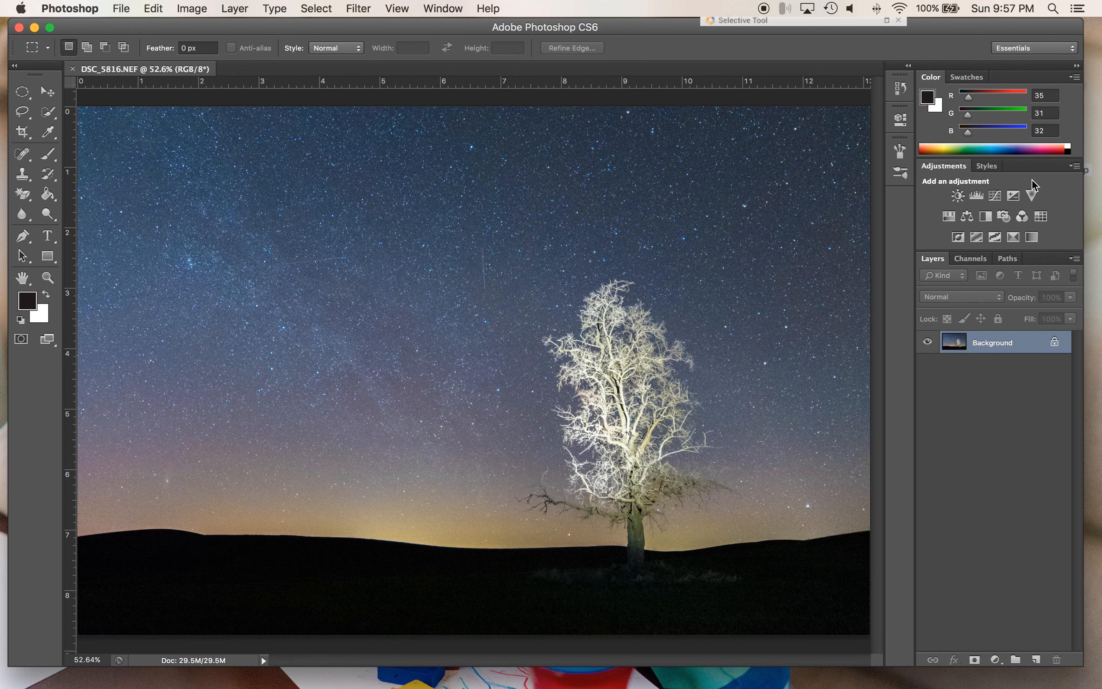
# - Add a Curves adjustment with the white point at input 191 and darken the sky tone at input 44 to output 40
pyautogui.click(983, 191)
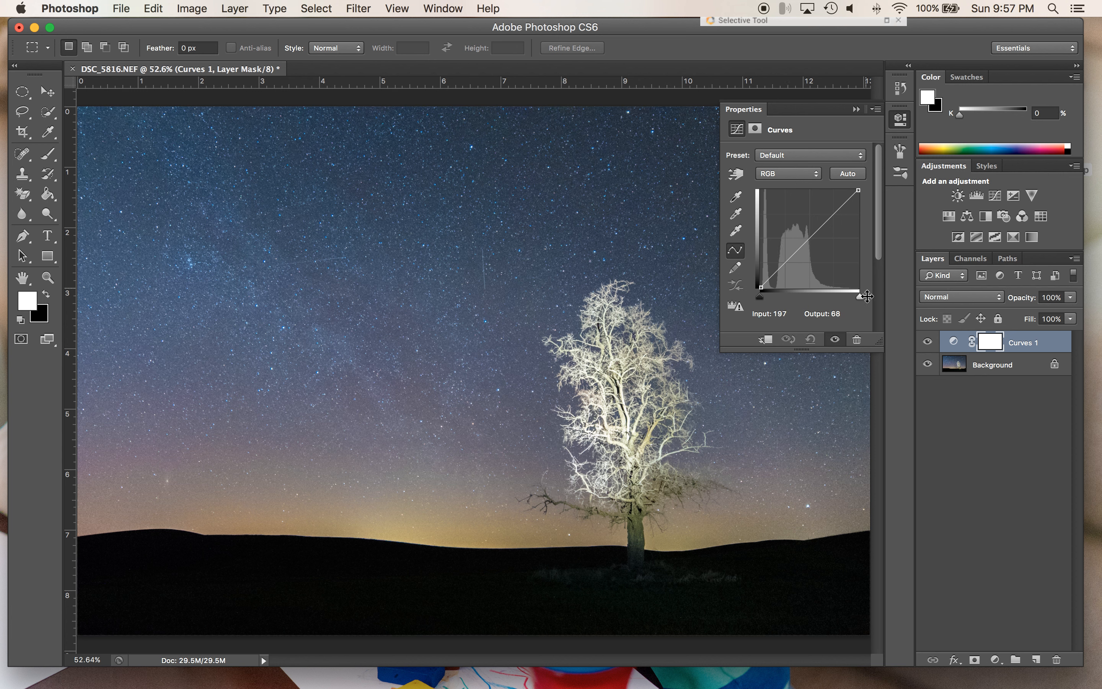
pyautogui.moveTo(858, 297); pyautogui.dragTo(834, 296)
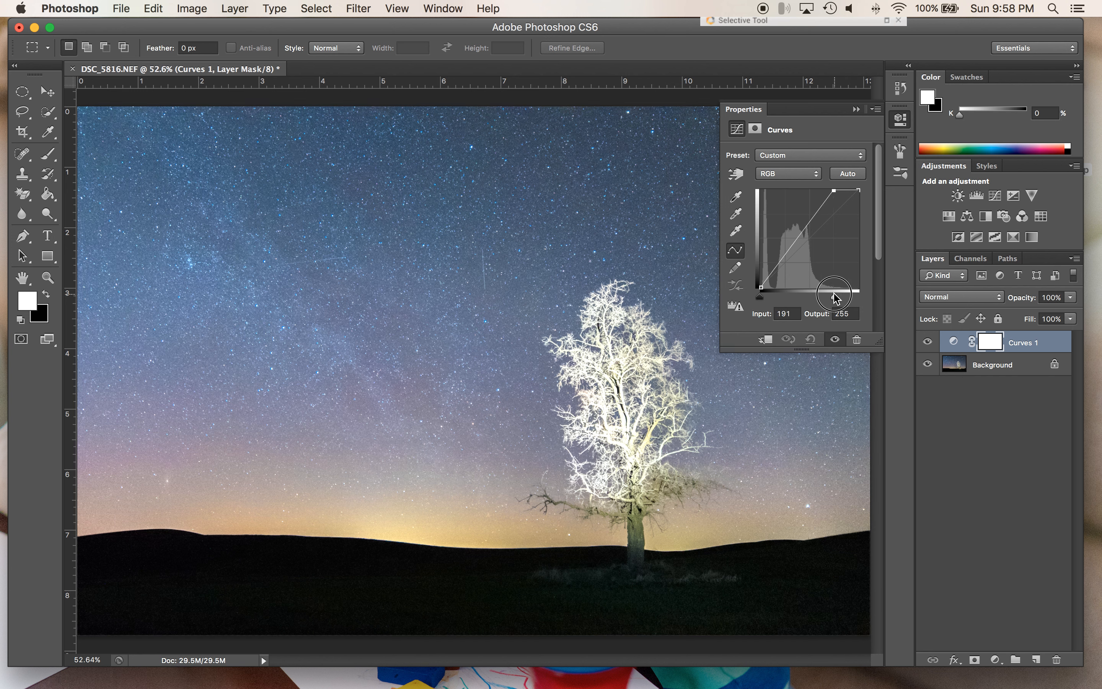
pyautogui.click(736, 173)
pyautogui.moveTo(635, 193); pyautogui.dragTo(635, 209)
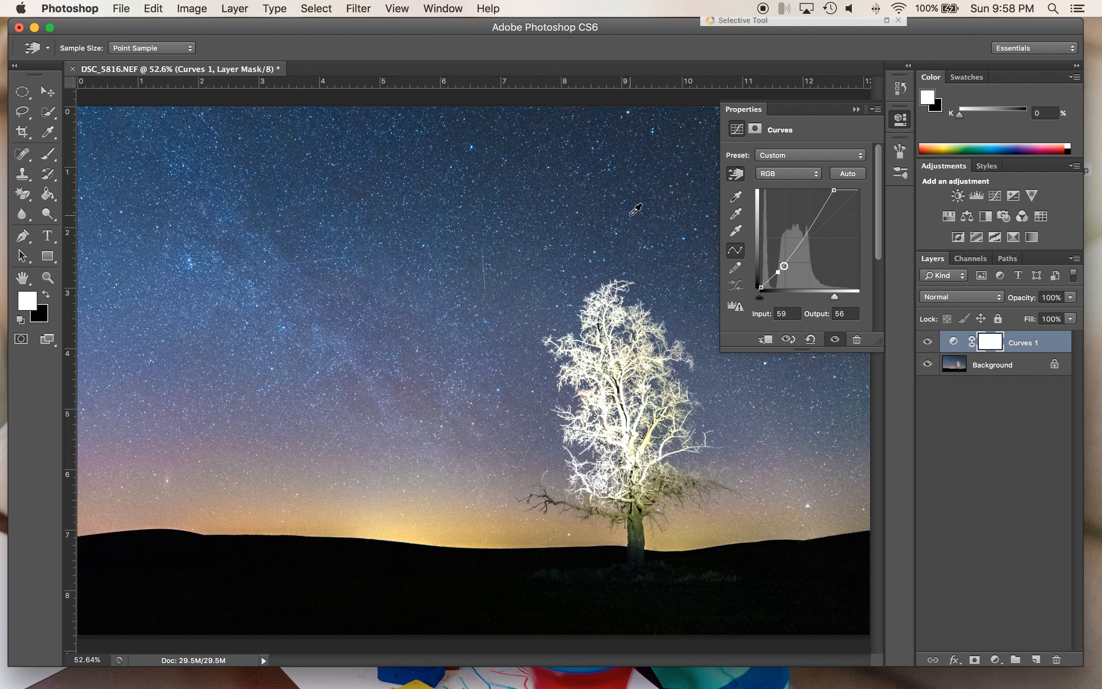
# - Fill the Curves layer mask with the black background color at 100% opacity in Normal mode
pyautogui.click(154, 9)
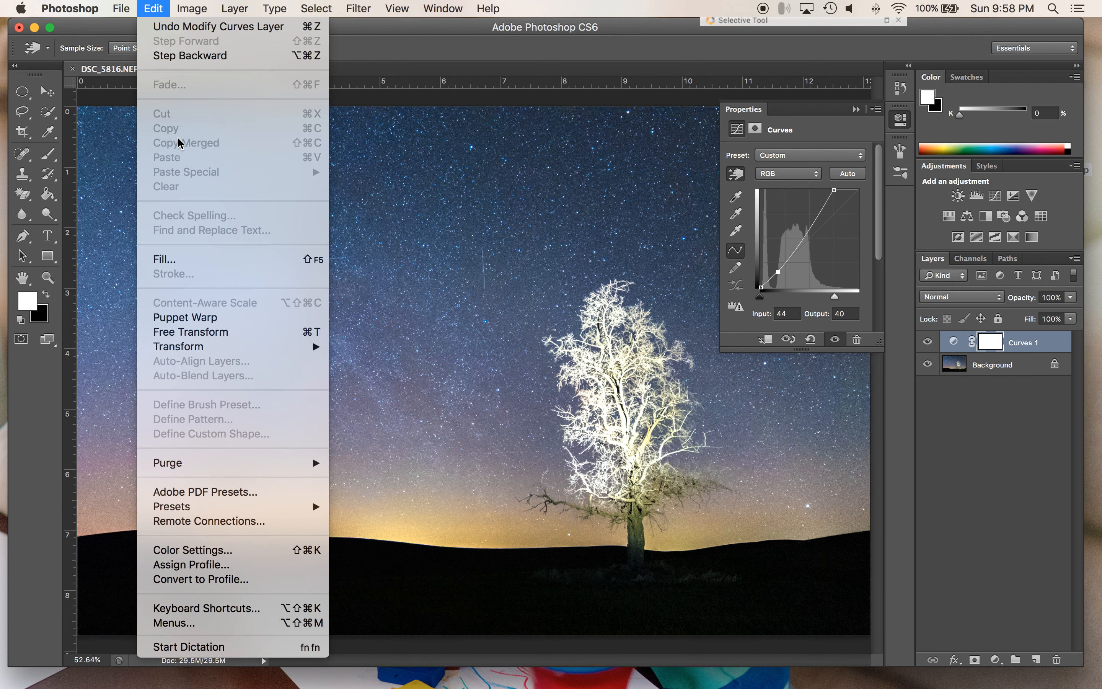
pyautogui.click(211, 264)
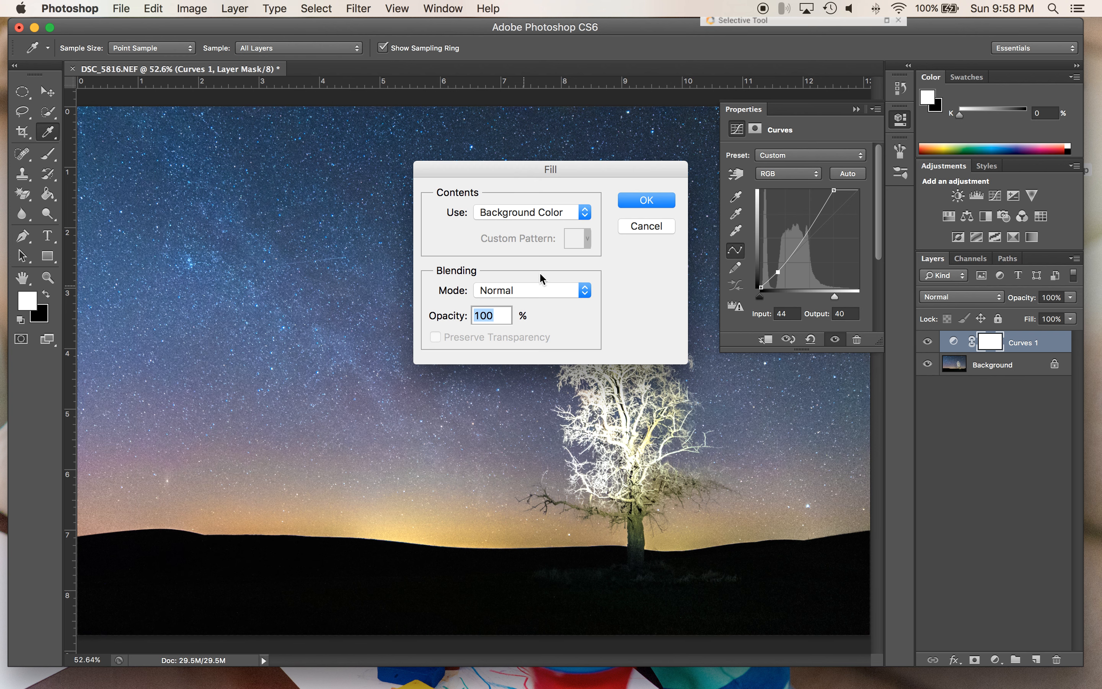
pyautogui.click(647, 200)
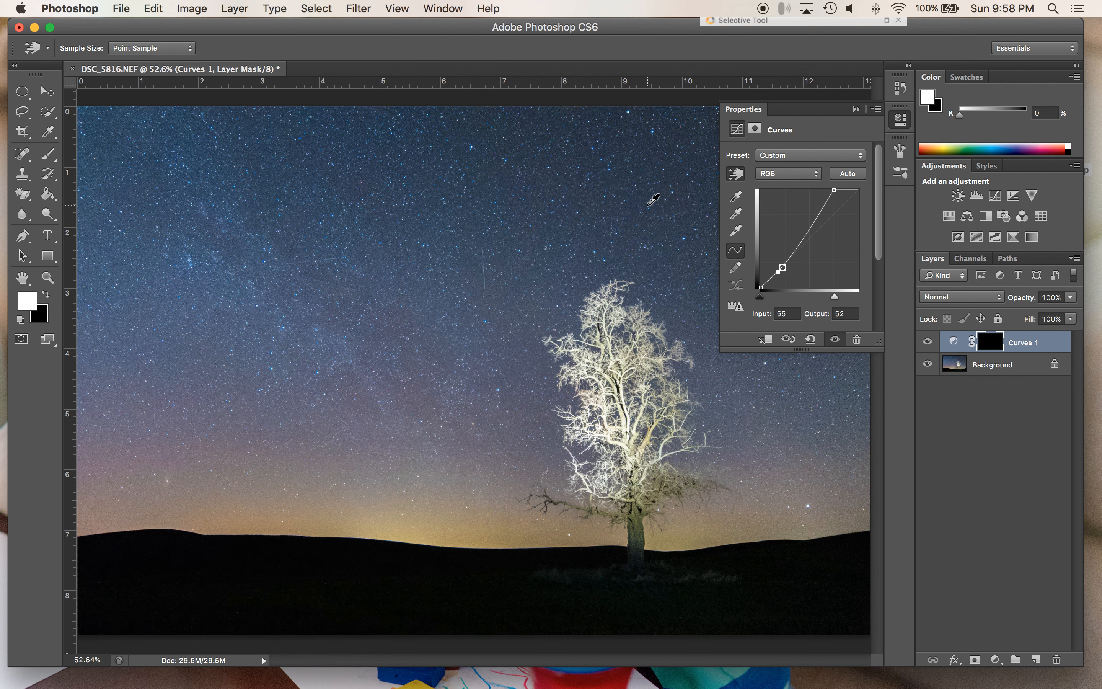
# - Paint white over the sky on the Curves mask with a 1400 px brush at 49% opacity, and compare with the adjustment hidden
pyautogui.click(52, 162)
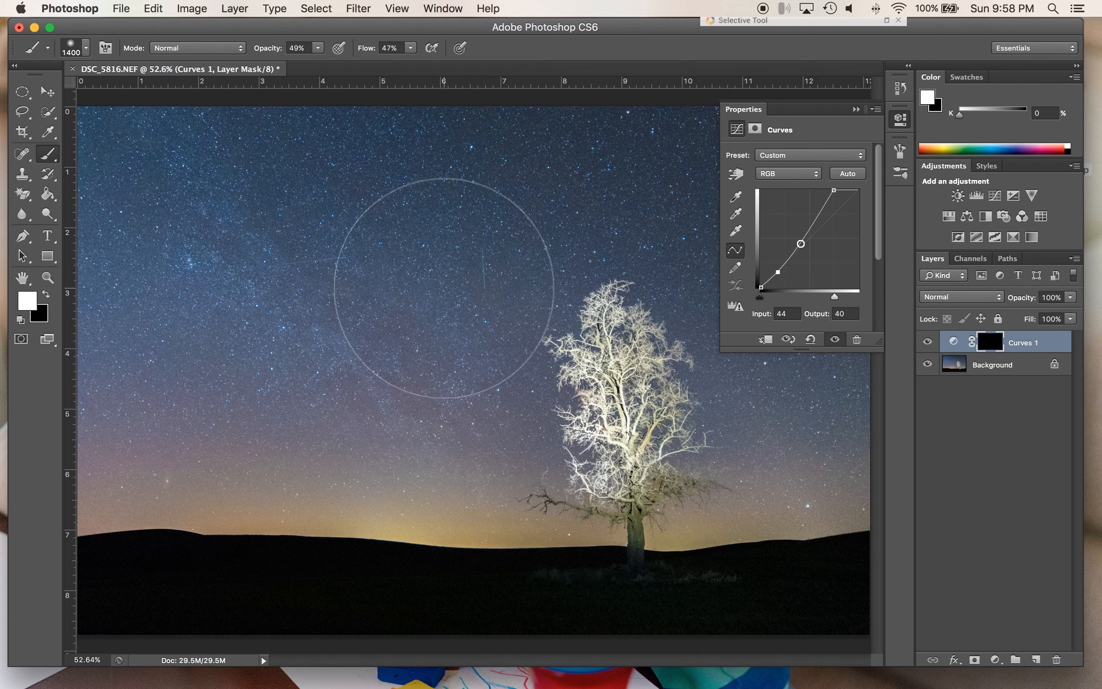
pyautogui.click(203, 206)
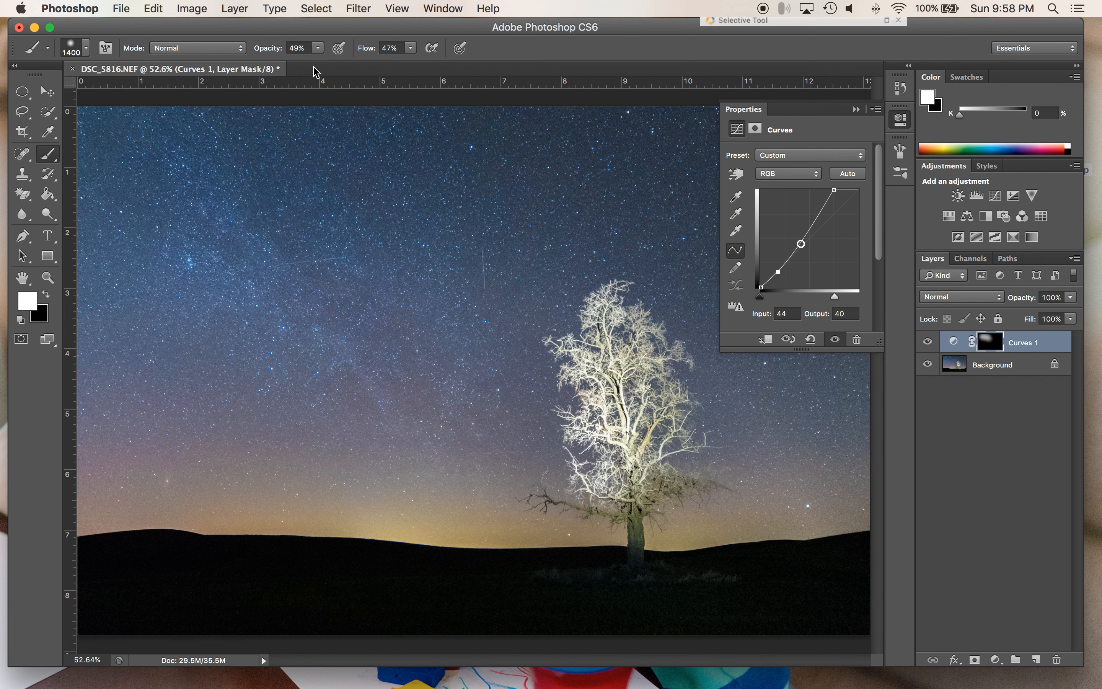
pyautogui.moveTo(379, 276)
pyautogui.mouseDown()
pyautogui.moveTo(458, 369)
pyautogui.moveTo(578, 364)
pyautogui.moveTo(520, 424)
pyautogui.moveTo(705, 344)
pyautogui.moveTo(592, 369)
pyautogui.moveTo(141, 356)
pyautogui.moveTo(778, 369)
pyautogui.mouseUp()
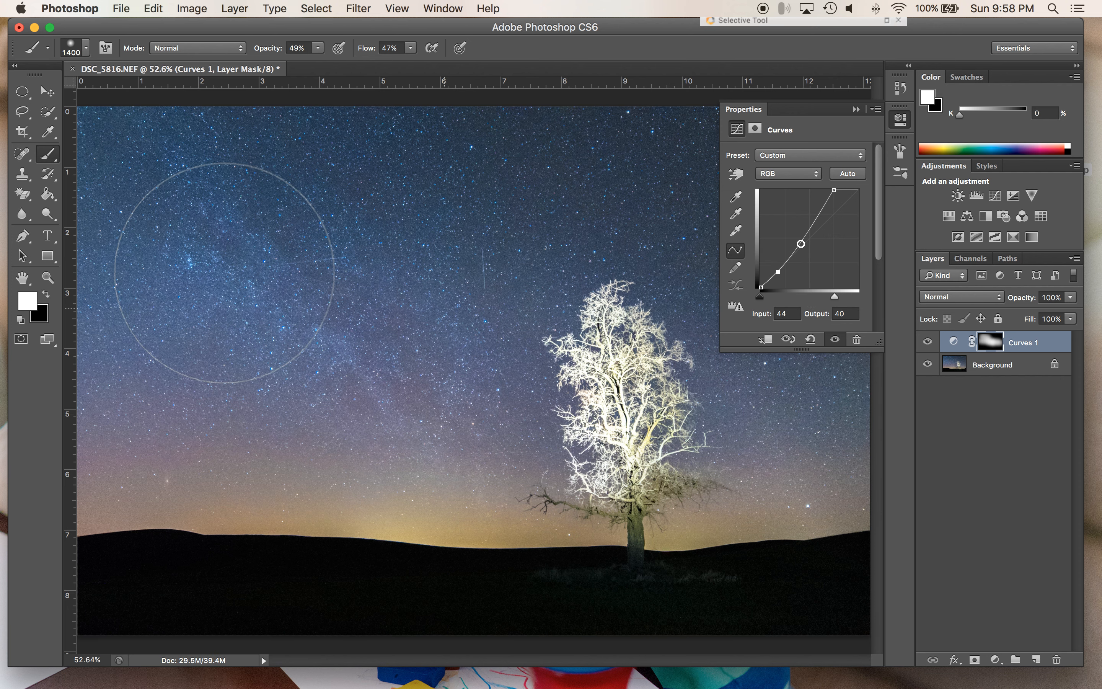
pyautogui.click(856, 110)
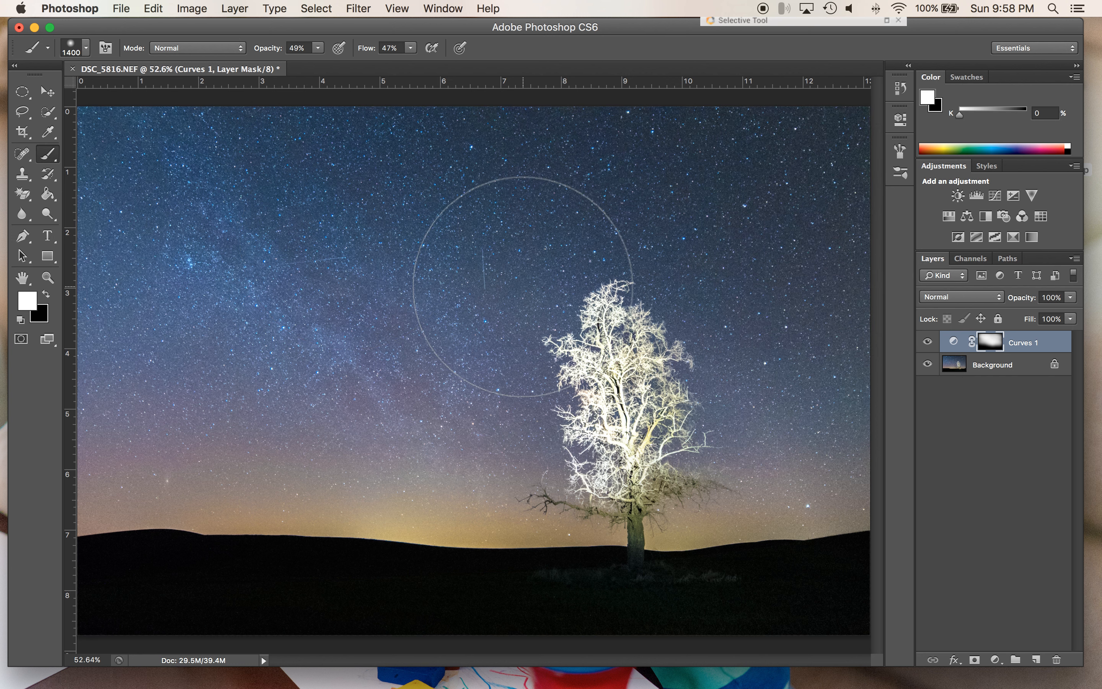
pyautogui.press('super+minus')
pyautogui.press('super+minus')
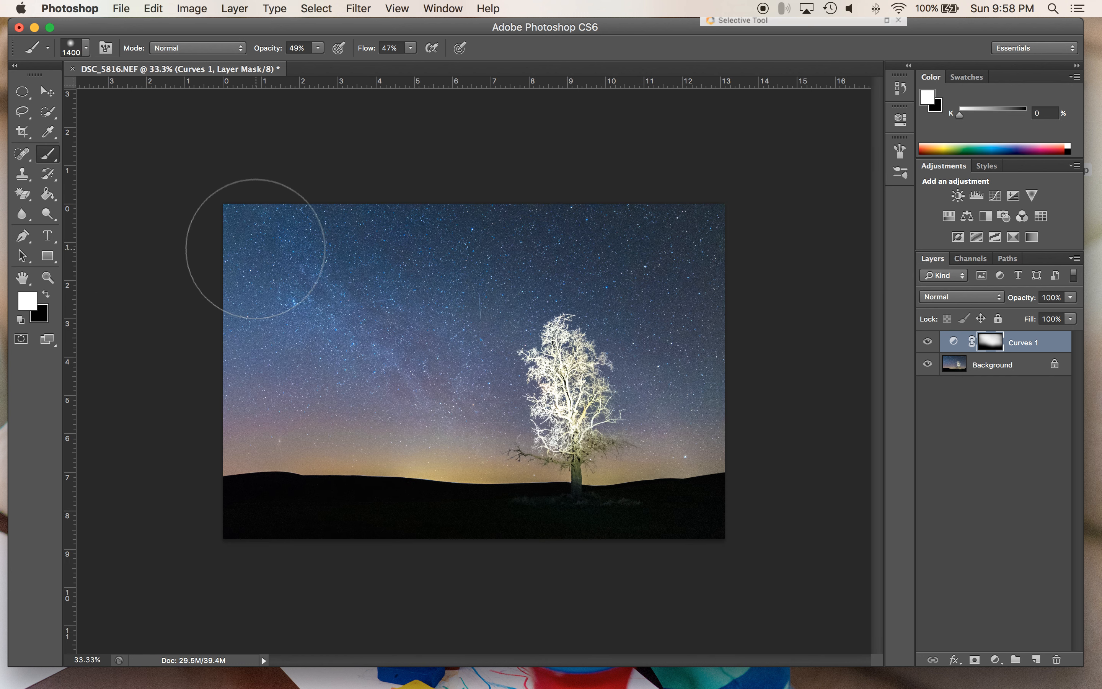
pyautogui.press('super+plus')
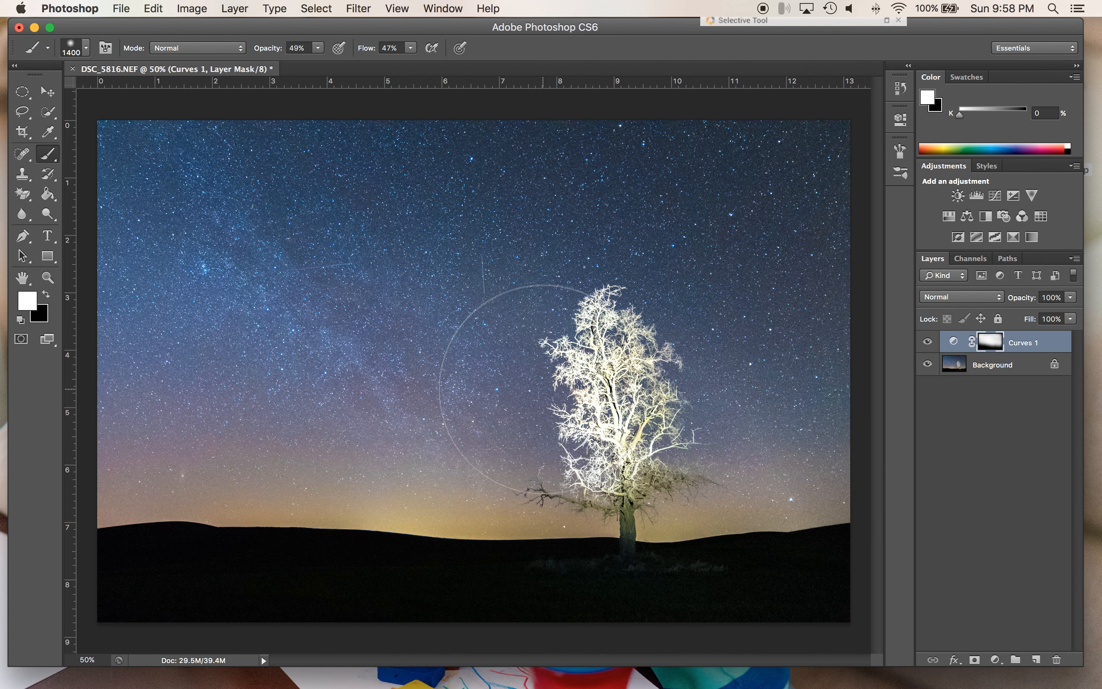
pyautogui.click(927, 341)
pyautogui.click(928, 342)
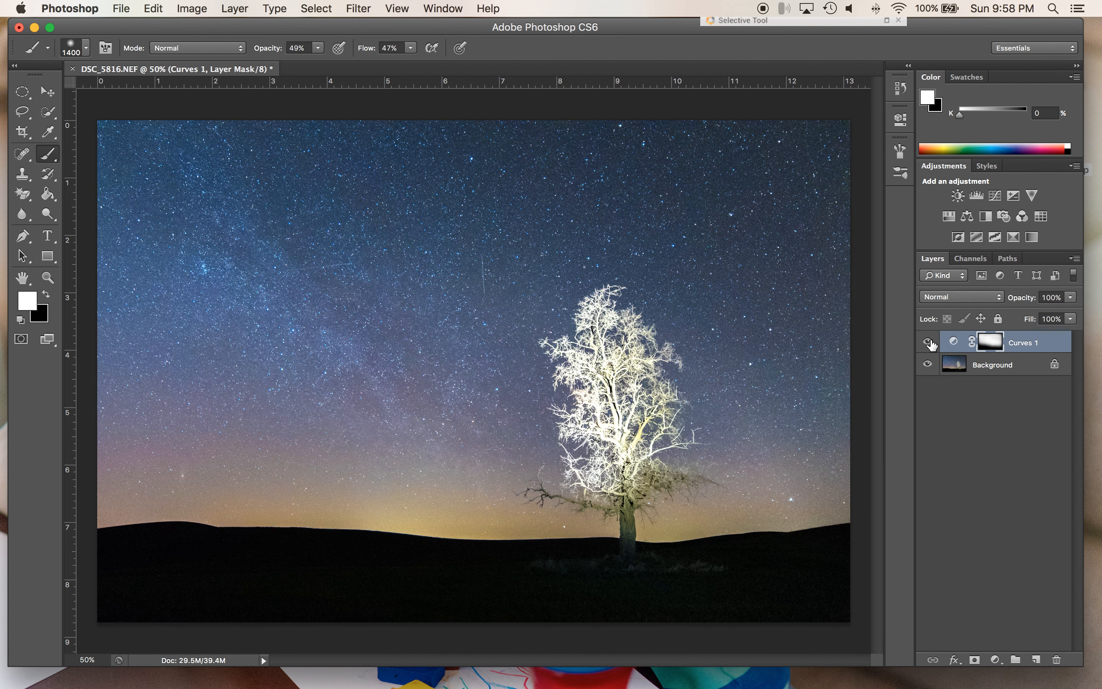
# - Paint black over the tree on the Curves mask with a brush reduced to 600 px
pyautogui.press('[')
pyautogui.press('[')
pyautogui.press('[')
pyautogui.press('[')
pyautogui.press('[')
pyautogui.press('[')
pyautogui.press('[')
pyautogui.press('[')
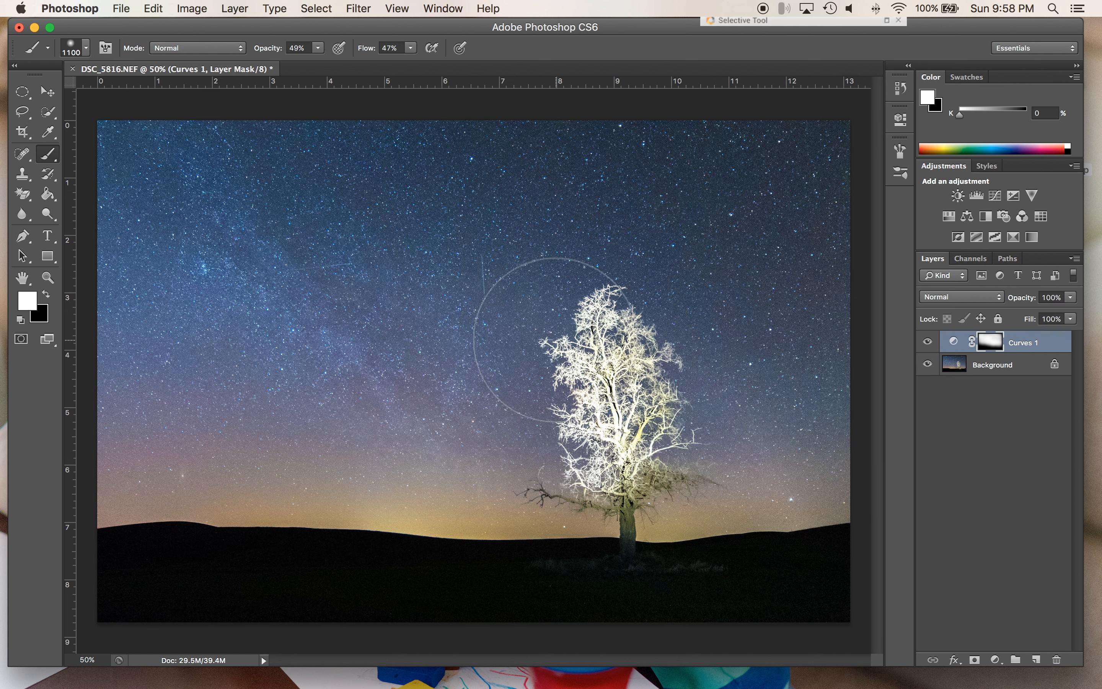
pyautogui.press('x')
pyautogui.moveTo(610, 314)
pyautogui.mouseDown()
pyautogui.moveTo(578, 325)
pyautogui.moveTo(590, 344)
pyautogui.moveTo(596, 454)
pyautogui.moveTo(570, 472)
pyautogui.moveTo(594, 500)
pyautogui.mouseUp()
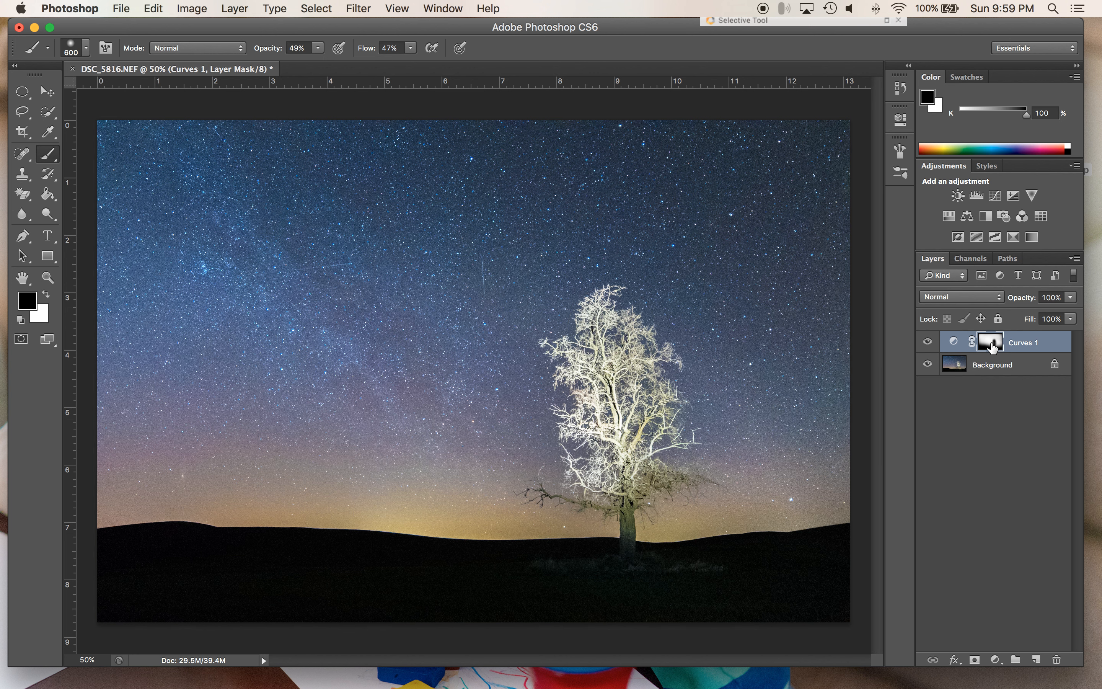
# - Refine the Curves 1 layer mask over the tree's branches with a 500 px refine radius brush
pyautogui.rightClick(992, 347)
pyautogui.click(868, 460)
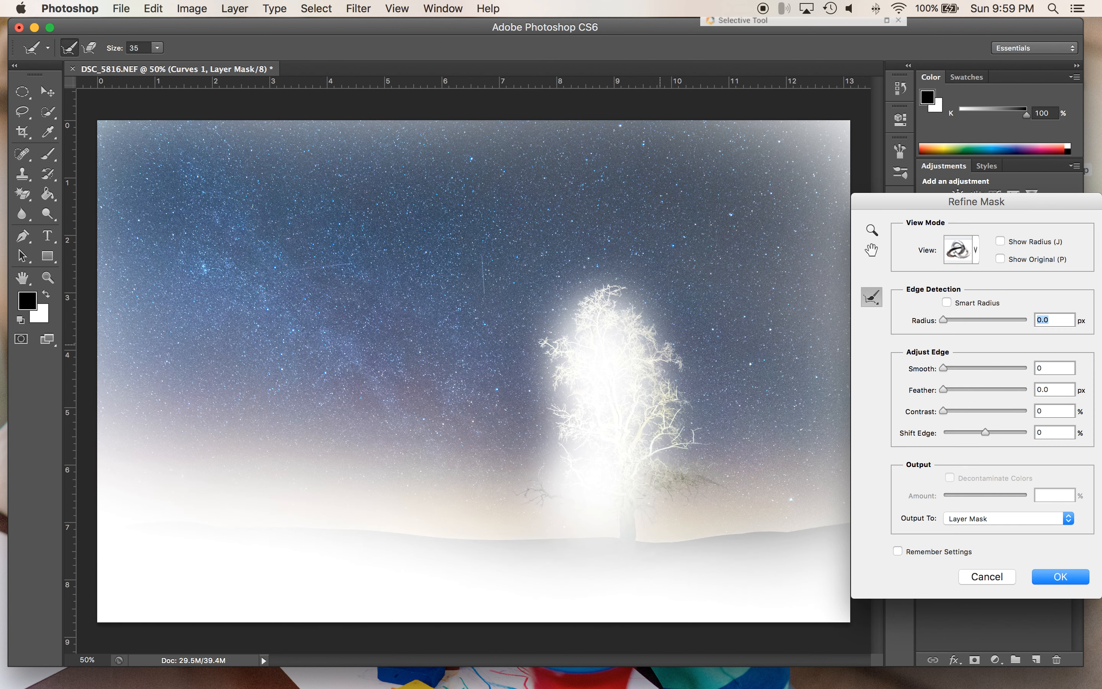
pyautogui.press(']')
pyautogui.press(']')
pyautogui.press(']')
pyautogui.press(']')
pyautogui.press(']')
pyautogui.press(']')
pyautogui.press(']')
pyautogui.press(']')
pyautogui.press(']')
pyautogui.press(']')
pyautogui.press(']')
pyautogui.moveTo(647, 336)
pyautogui.mouseDown()
pyautogui.moveTo(659, 426)
pyautogui.moveTo(686, 491)
pyautogui.moveTo(664, 505)
pyautogui.moveTo(701, 441)
pyautogui.moveTo(678, 341)
pyautogui.moveTo(604, 309)
pyautogui.moveTo(561, 311)
pyautogui.moveTo(567, 438)
pyautogui.moveTo(539, 494)
pyautogui.moveTo(565, 496)
pyautogui.mouseUp()
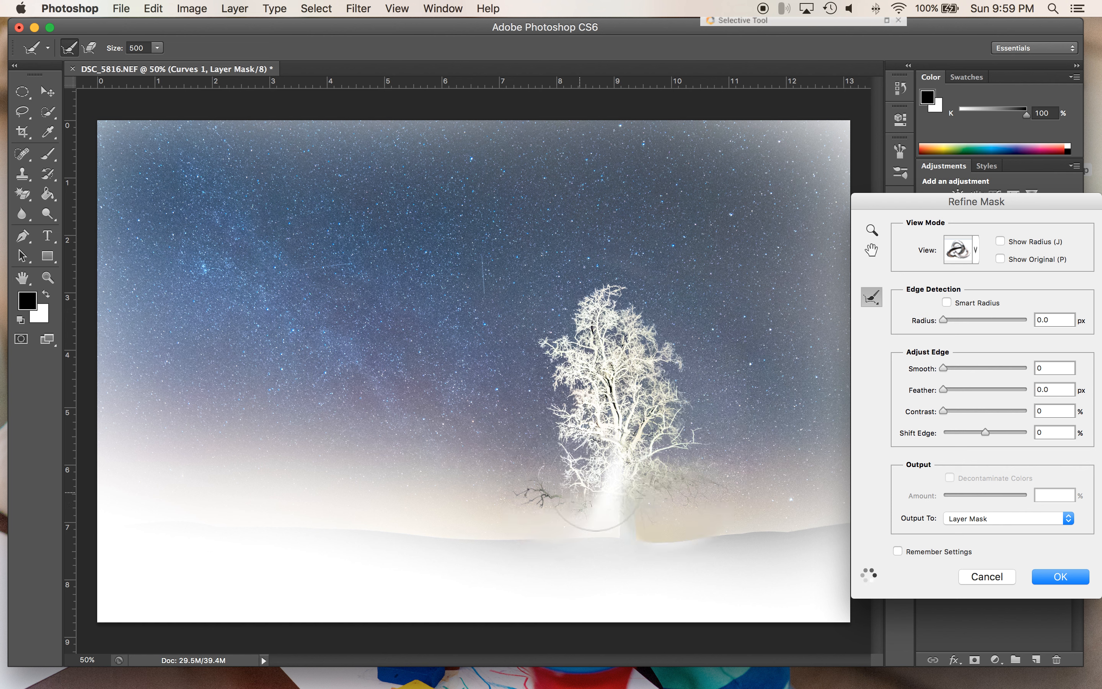
# - Refine the mask along the horizon, apply it to the layer mask, and compare the image with Curves 1 hidden
pyautogui.moveTo(538, 519)
pyautogui.mouseDown()
pyautogui.moveTo(209, 480)
pyautogui.moveTo(106, 484)
pyautogui.mouseUp()
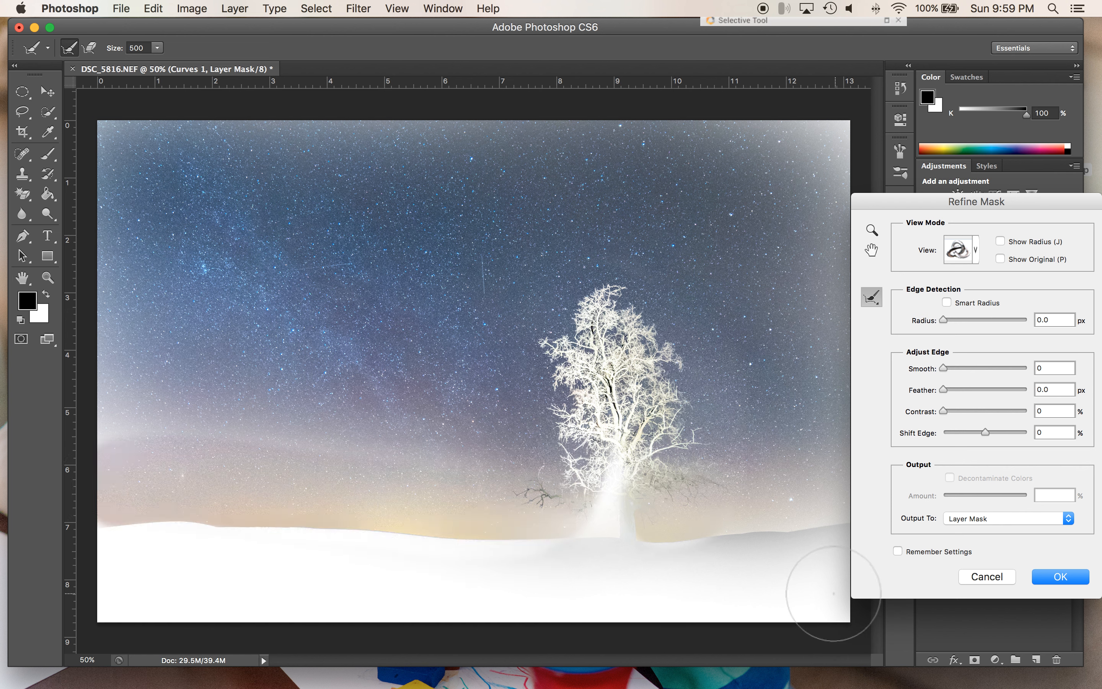
pyautogui.click(1051, 577)
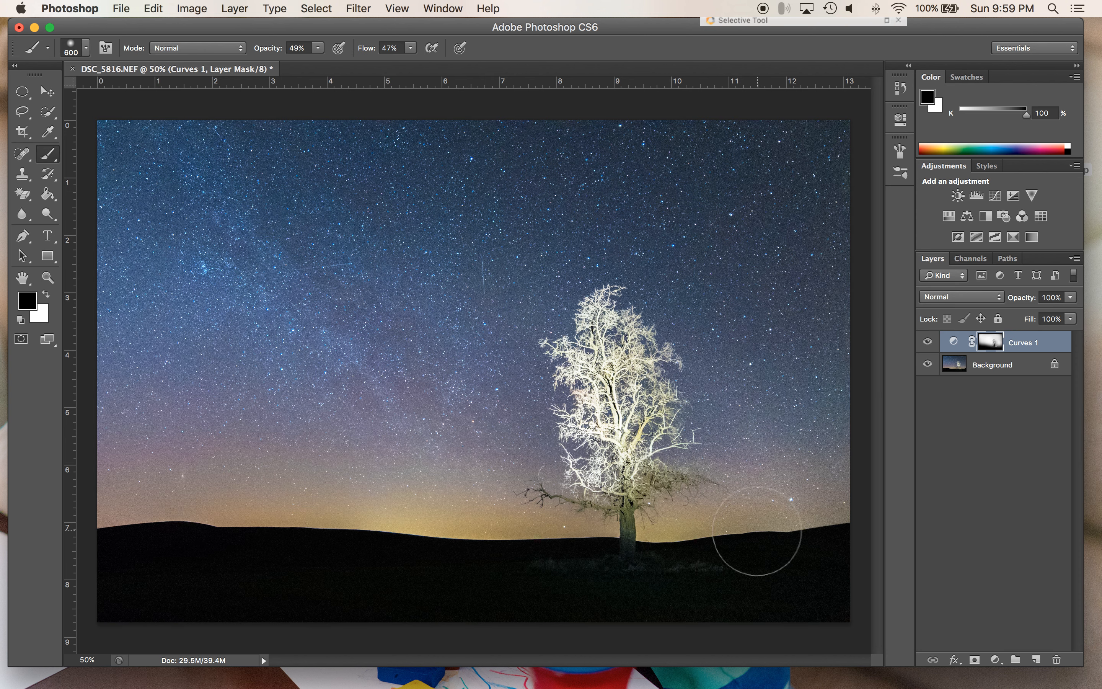
pyautogui.click(927, 341)
pyautogui.click(928, 342)
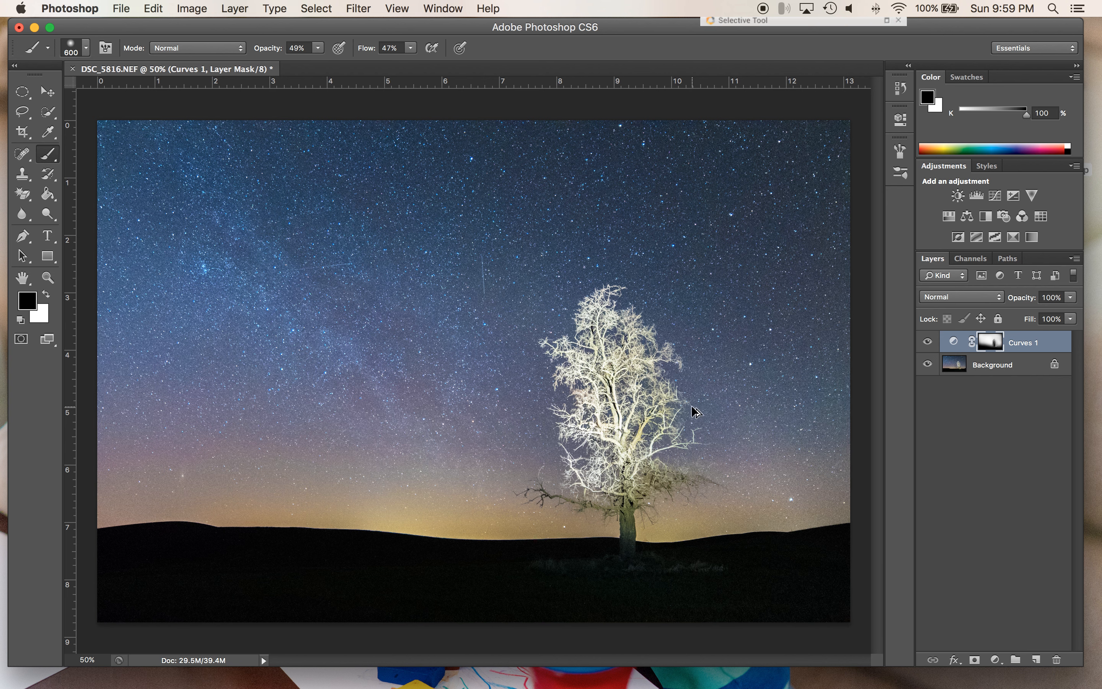
# - Stamp all visible layers onto a new layer and add a Curves adjustment lowering the tone at input 94 to output 1
pyautogui.press('super+alt+shift+e')
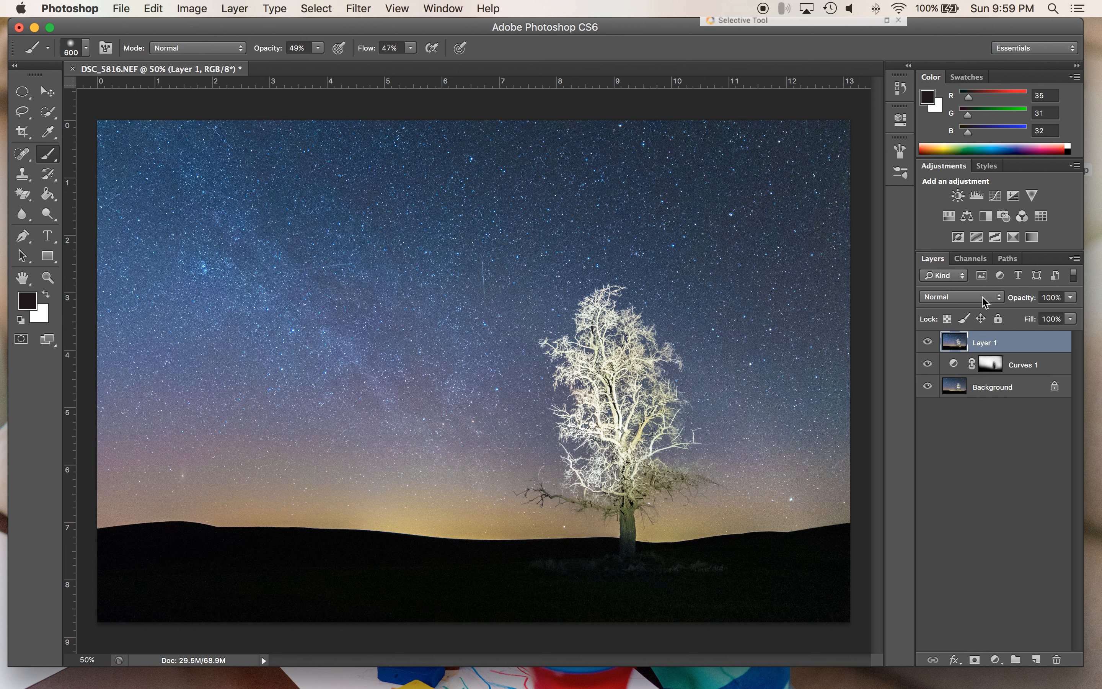
pyautogui.click(994, 196)
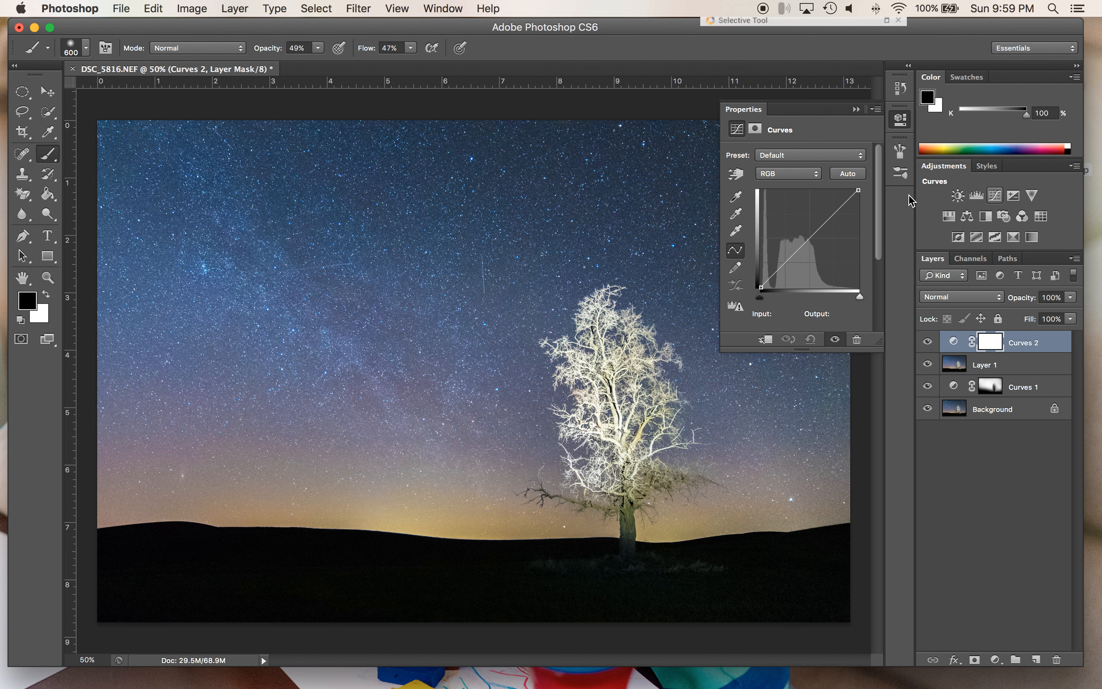
pyautogui.click(735, 174)
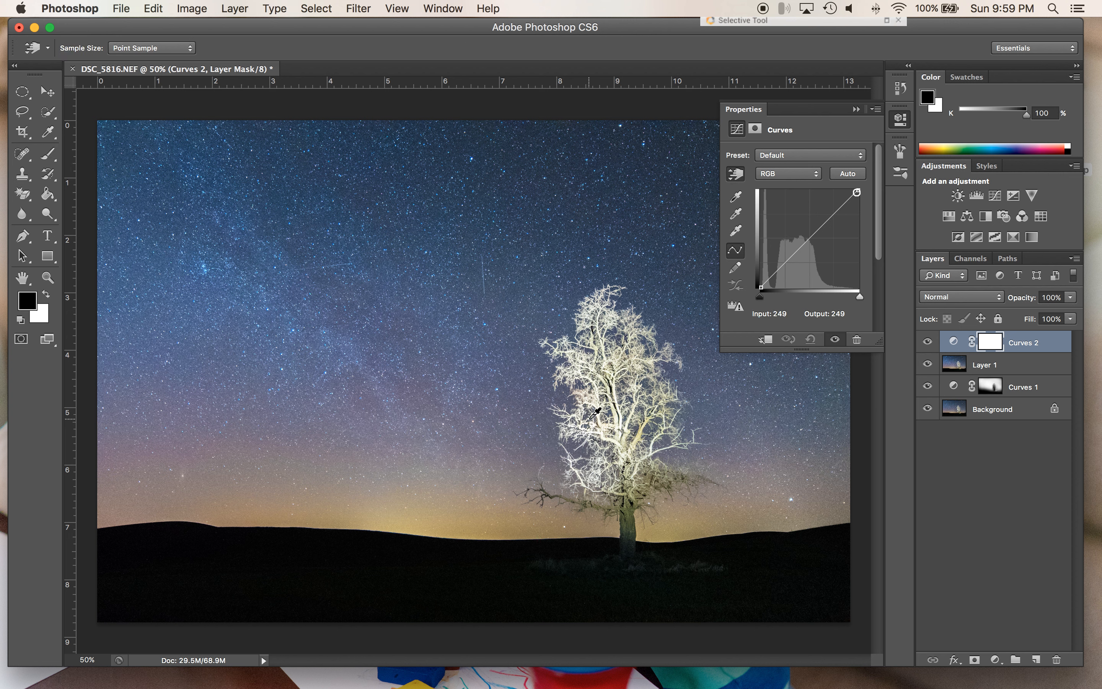
pyautogui.moveTo(600, 410); pyautogui.dragTo(616, 482)
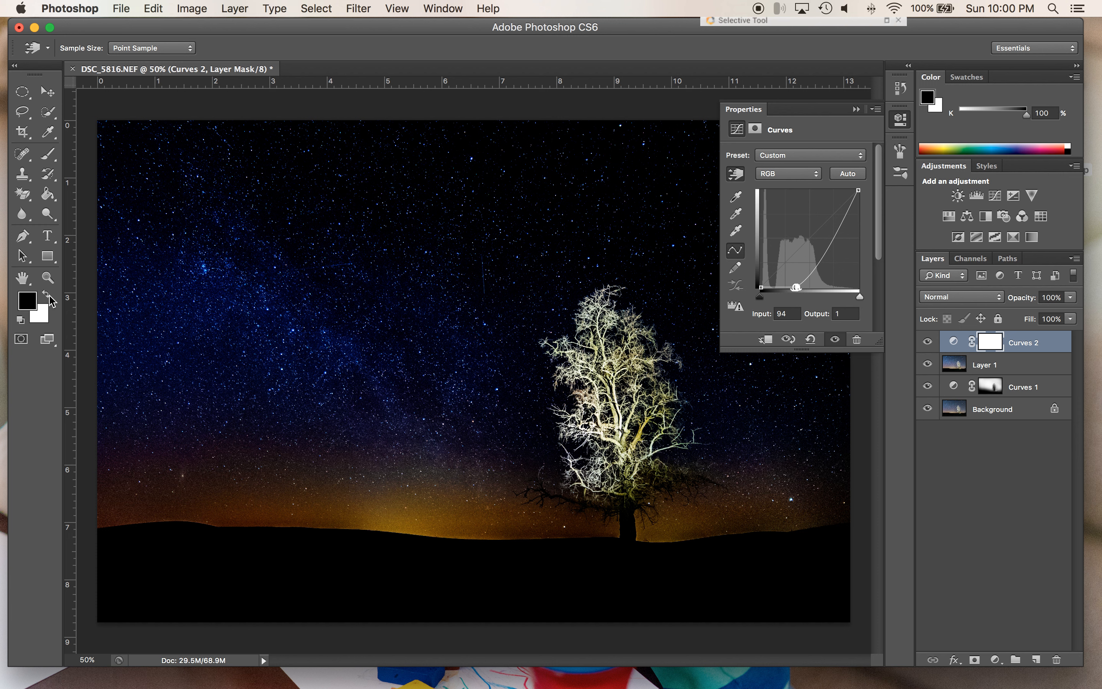
# - Fill the Curves 2 mask with the black background color at 100% opacity in Normal mode
pyautogui.click(47, 297)
pyautogui.click(53, 297)
pyautogui.click(53, 296)
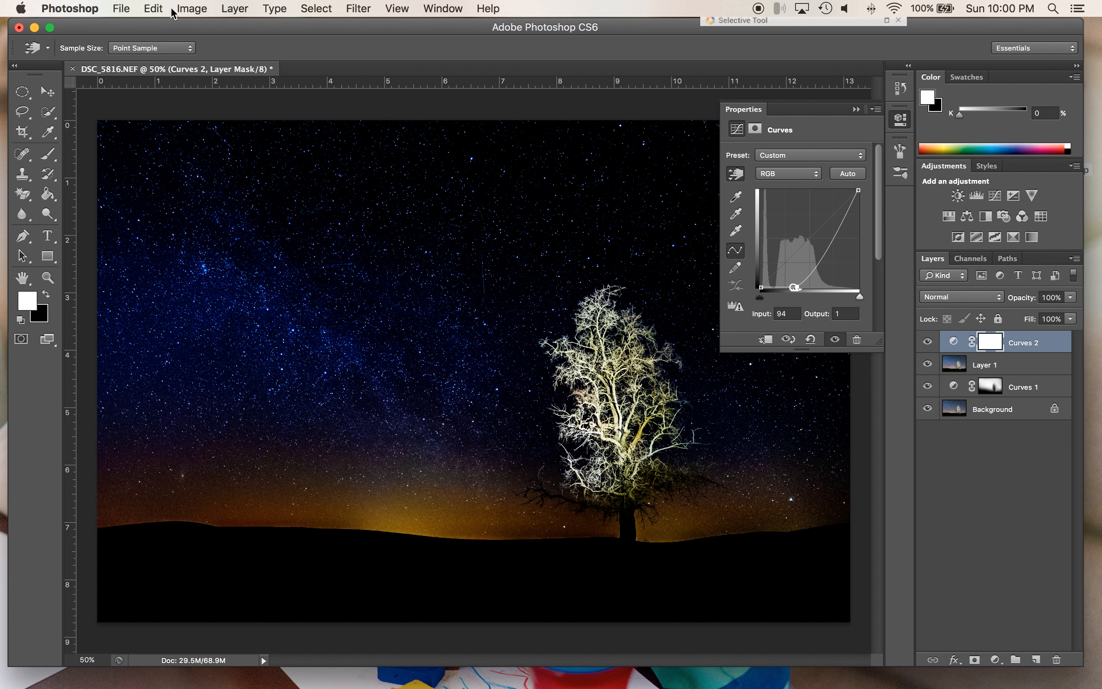
pyautogui.click(155, 13)
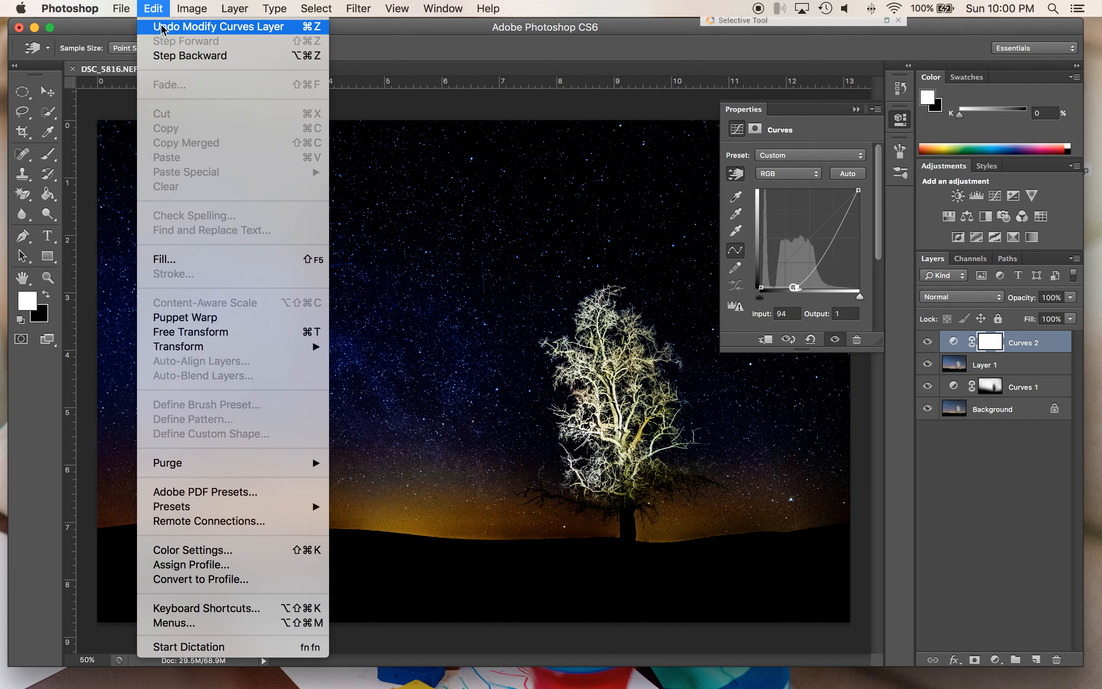
pyautogui.click(208, 264)
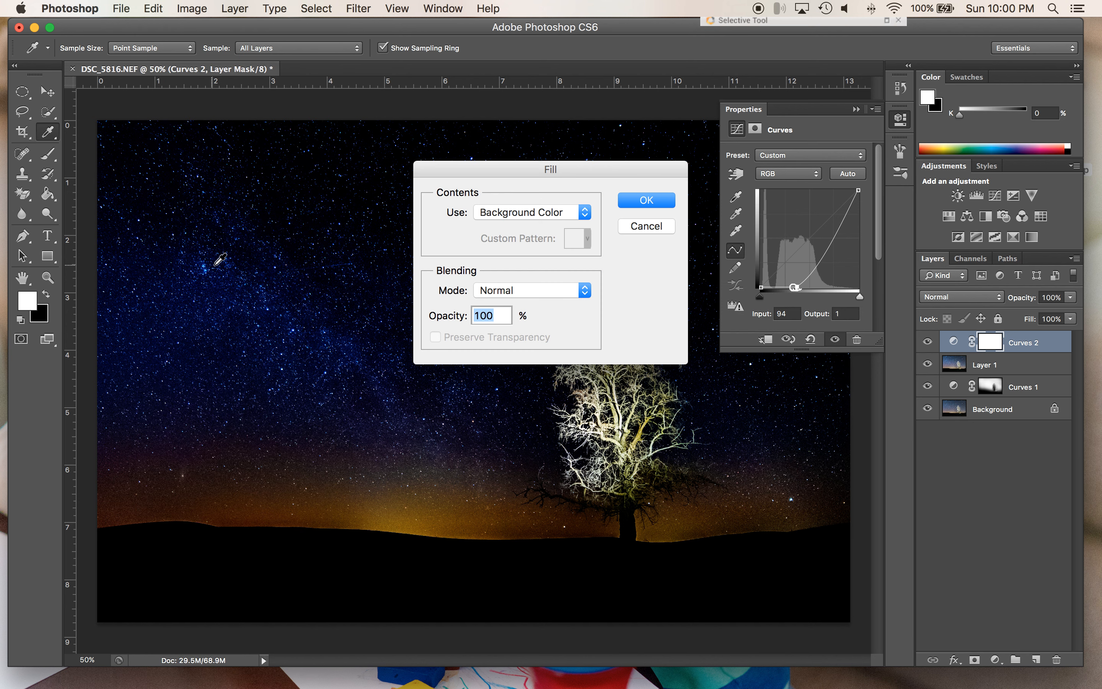
pyautogui.click(645, 201)
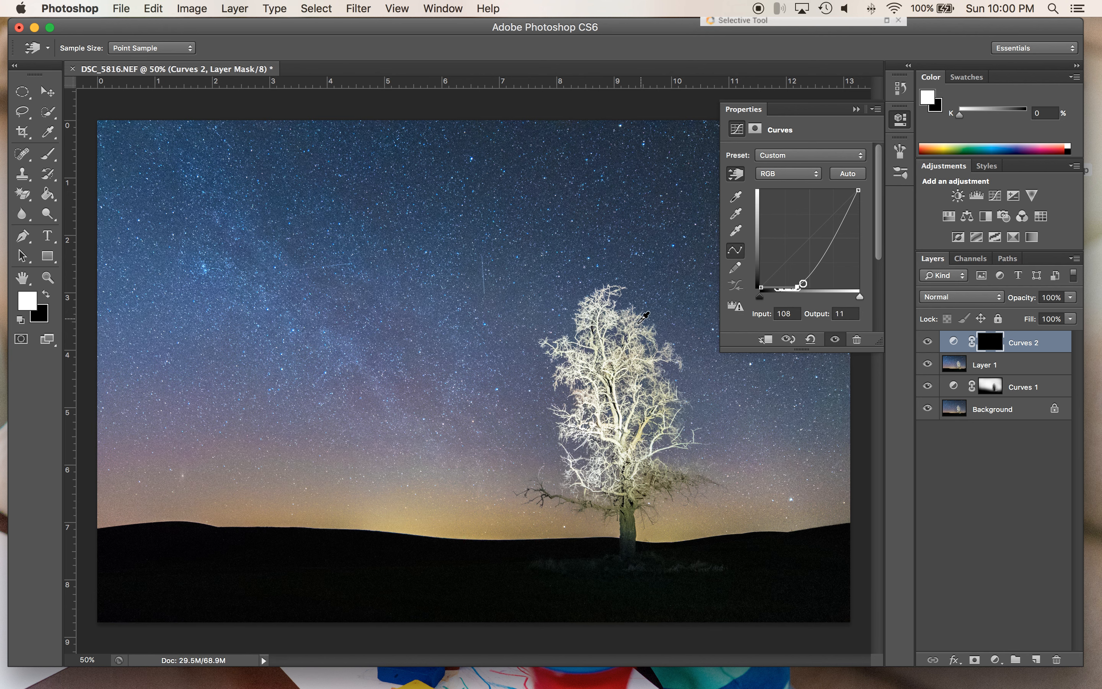
# - Paint white over the tree crown and the ground beneath it on the Curves 2 mask with a 600 px brush at 49% opacity
pyautogui.press('b')
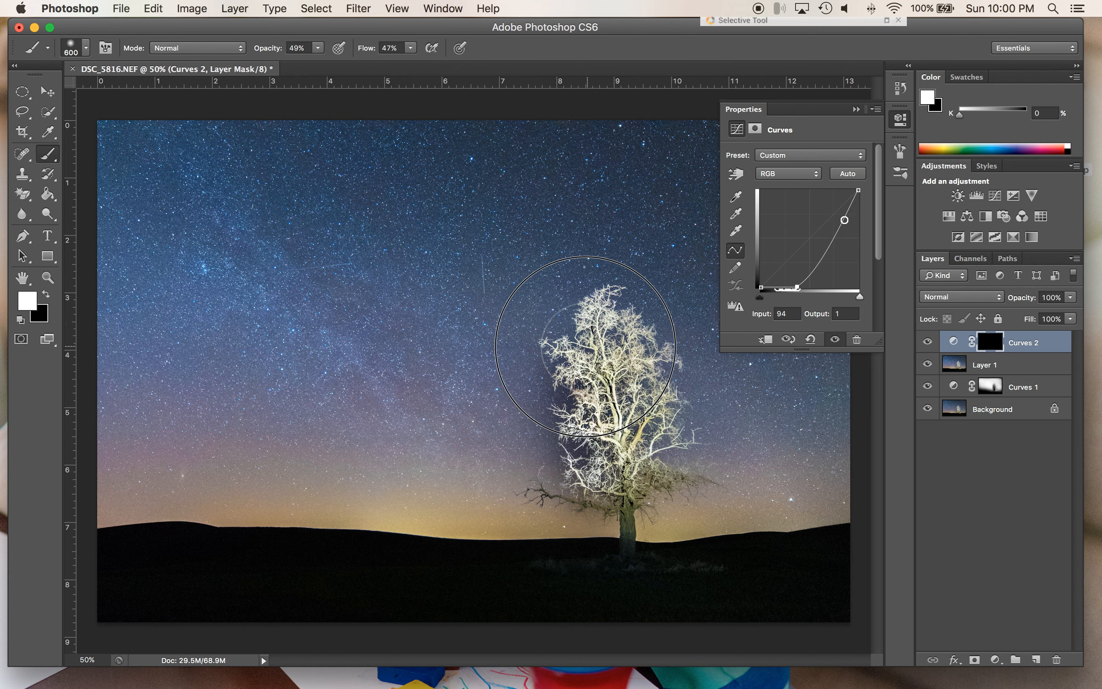
pyautogui.moveTo(586, 356)
pyautogui.mouseDown()
pyautogui.moveTo(602, 325)
pyautogui.moveTo(669, 319)
pyautogui.moveTo(609, 479)
pyautogui.moveTo(569, 492)
pyautogui.moveTo(584, 472)
pyautogui.moveTo(601, 365)
pyautogui.moveTo(592, 374)
pyautogui.moveTo(590, 482)
pyautogui.mouseUp()
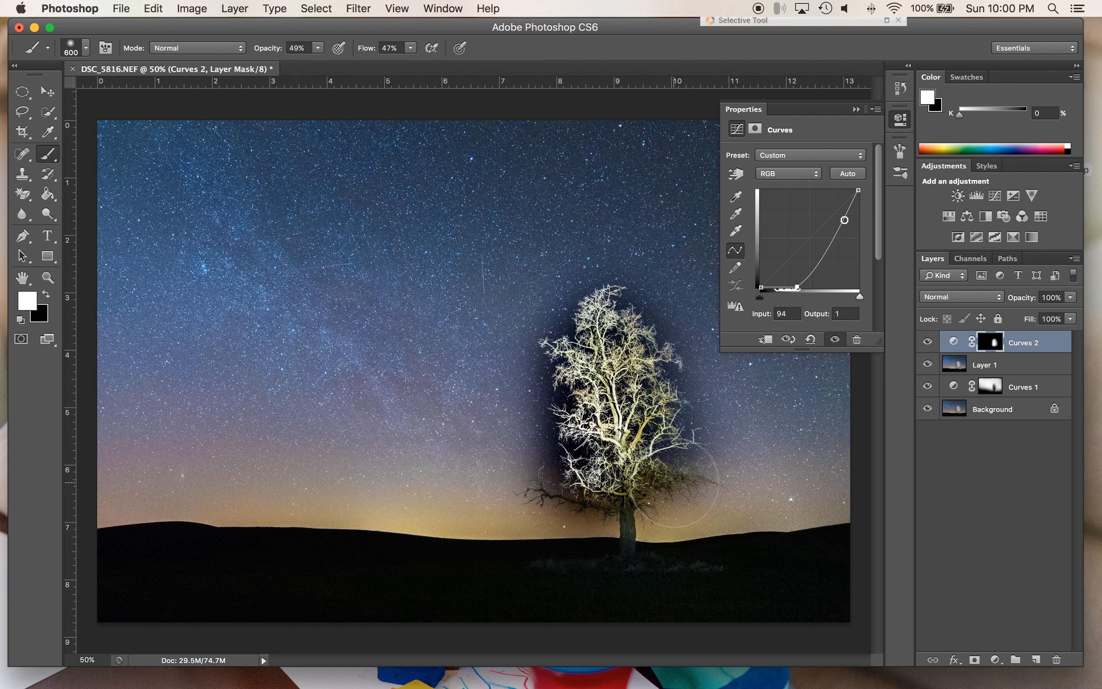
pyautogui.press('x')
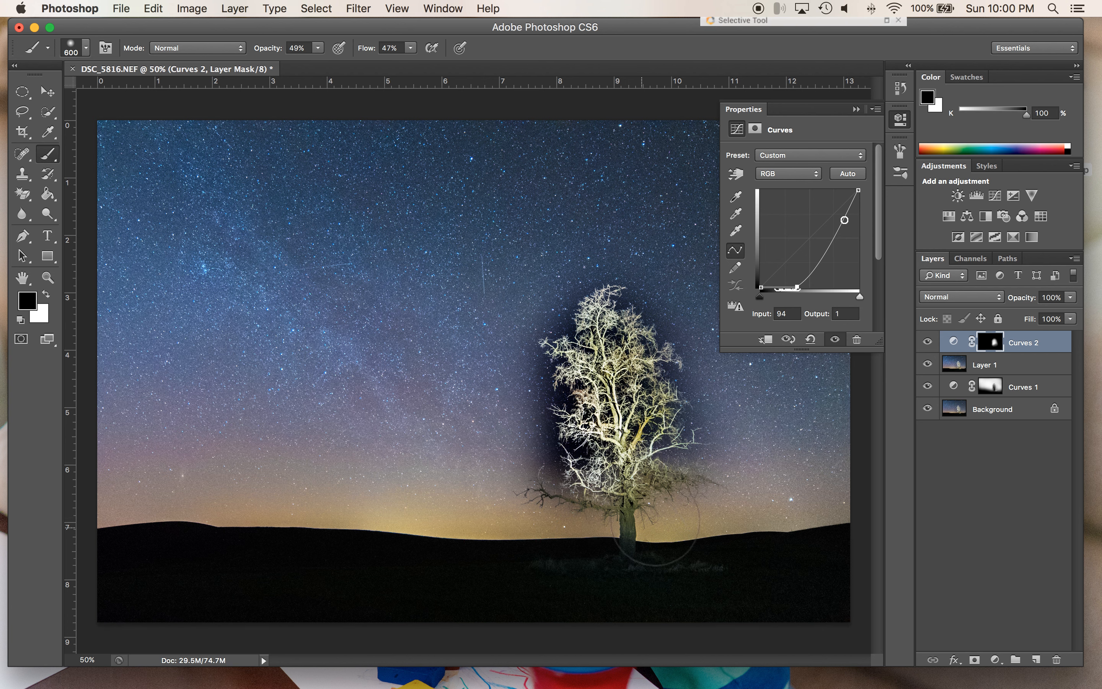
pyautogui.press('x')
pyautogui.moveTo(711, 565)
pyautogui.mouseDown()
pyautogui.moveTo(635, 579)
pyautogui.moveTo(728, 583)
pyautogui.moveTo(568, 585)
pyautogui.moveTo(536, 571)
pyautogui.moveTo(711, 598)
pyautogui.moveTo(755, 591)
pyautogui.moveTo(728, 524)
pyautogui.moveTo(625, 535)
pyautogui.mouseUp()
# - Paint black over the base of the tree trunk on the Curves 2 mask
pyautogui.press('x')
pyautogui.click(625, 524)
pyautogui.click(623, 519)
pyautogui.click(626, 523)
pyautogui.click(631, 526)
pyautogui.click(632, 522)
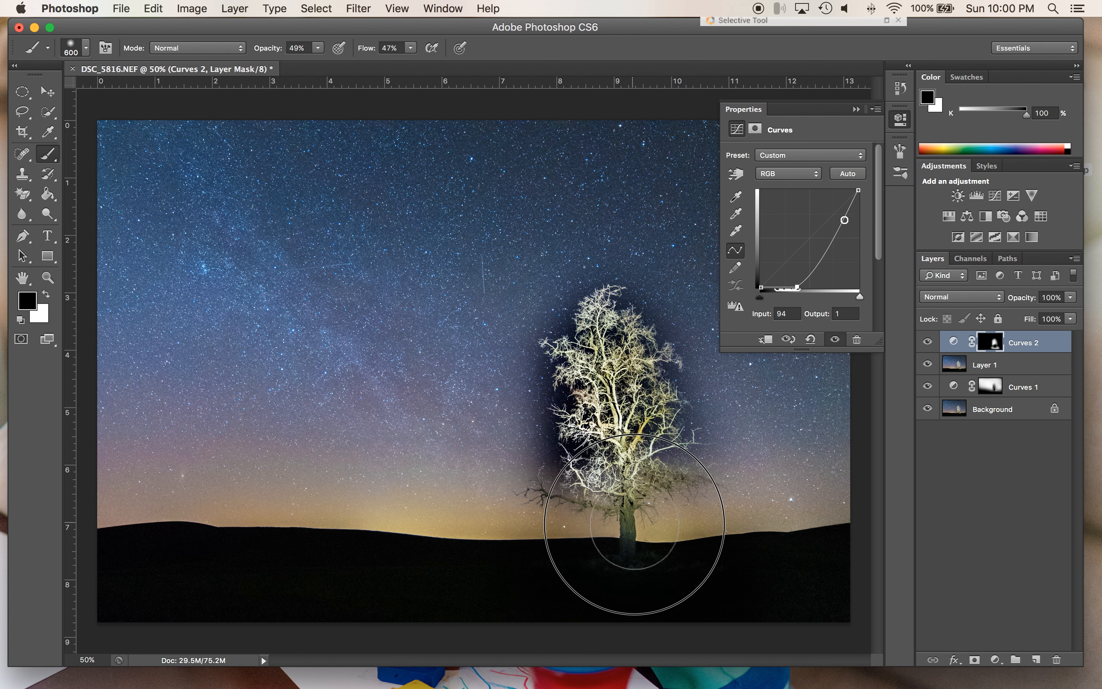
pyautogui.press('x')
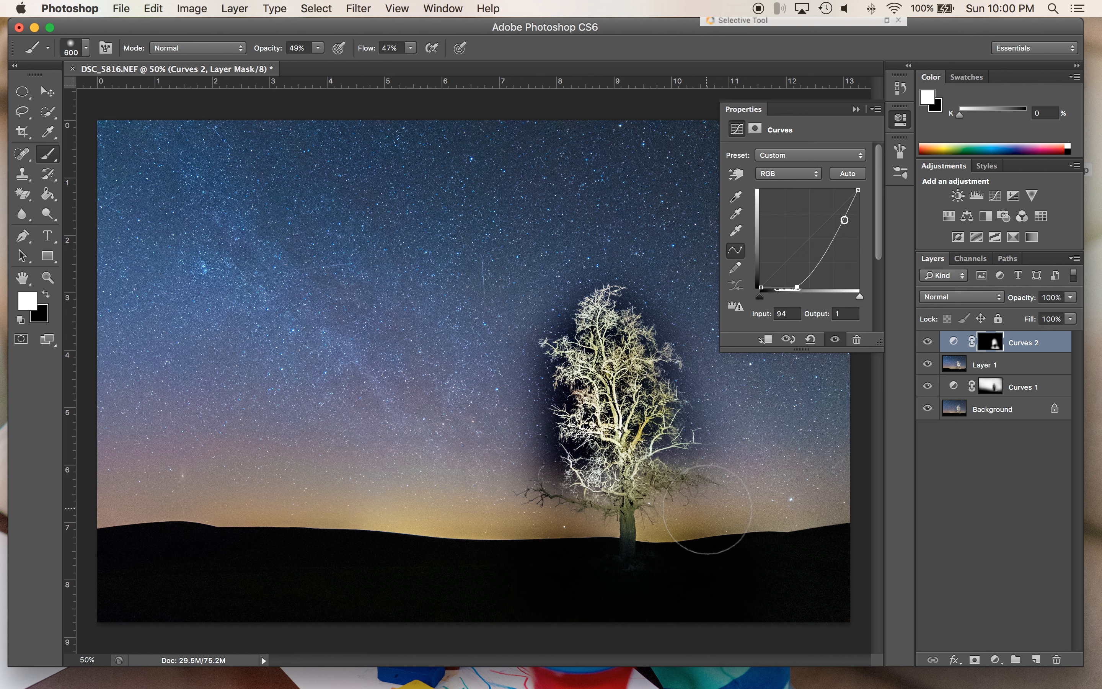
pyautogui.rightClick(996, 347)
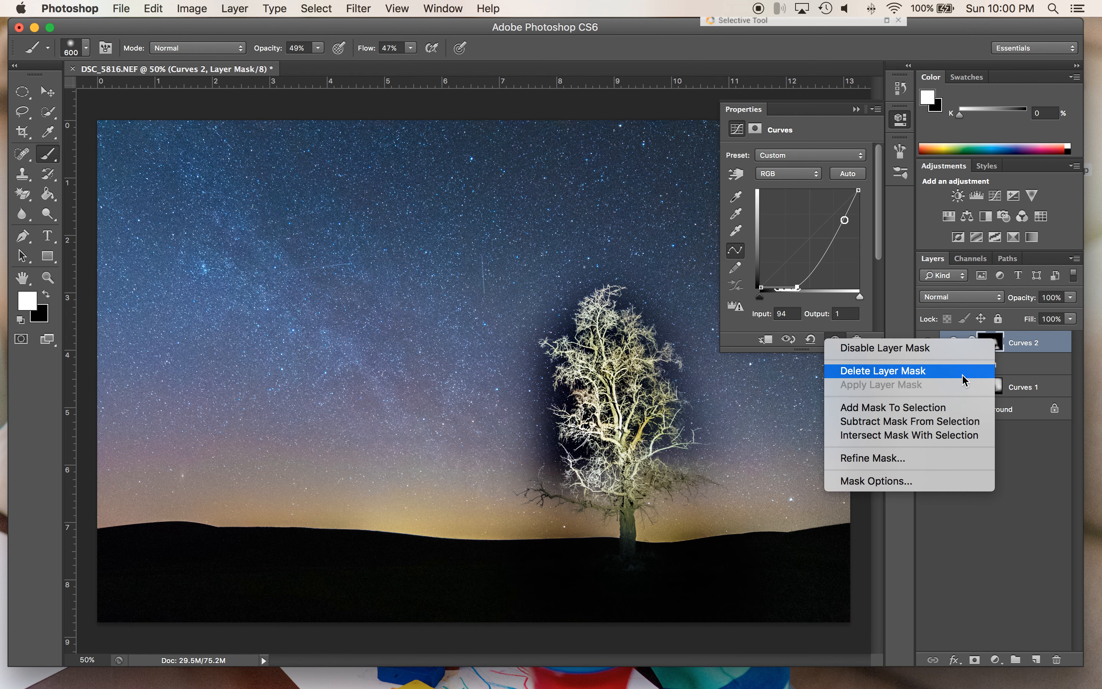
pyautogui.click(890, 458)
pyautogui.click(693, 406)
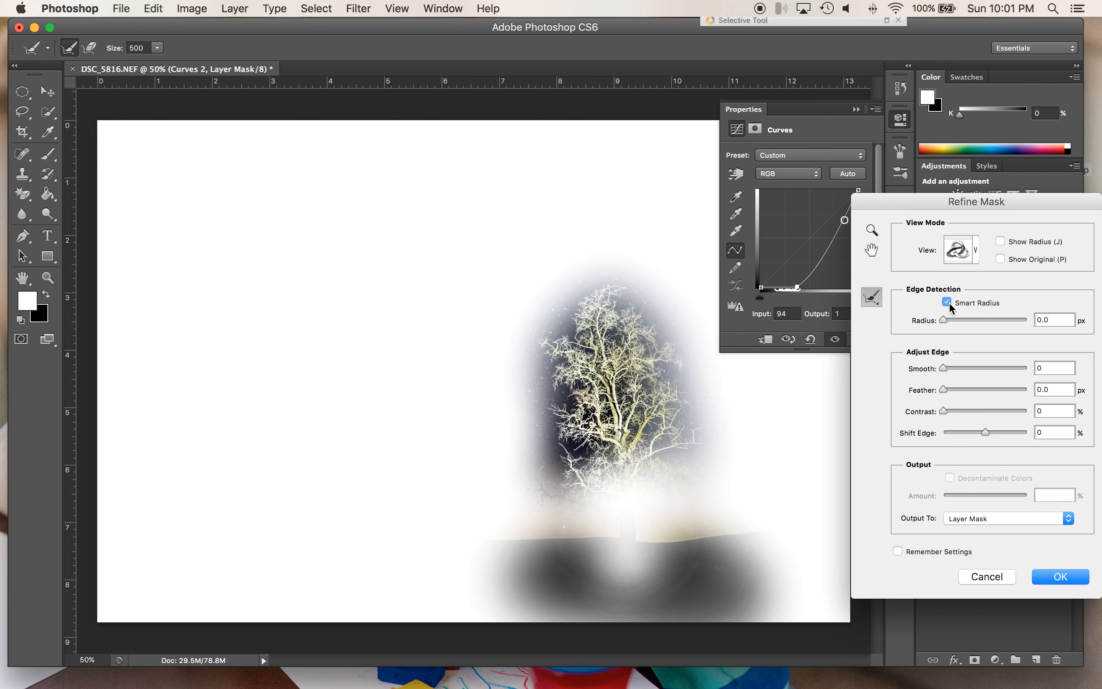
pyautogui.click(951, 368)
pyautogui.moveTo(720, 364)
pyautogui.mouseDown()
pyautogui.moveTo(679, 383)
pyautogui.moveTo(653, 323)
pyautogui.moveTo(617, 286)
pyautogui.moveTo(568, 312)
pyautogui.moveTo(558, 398)
pyautogui.moveTo(578, 456)
pyautogui.moveTo(567, 482)
pyautogui.moveTo(589, 491)
pyautogui.mouseUp()
pyautogui.moveTo(704, 400)
pyautogui.mouseDown()
pyautogui.moveTo(693, 465)
pyautogui.moveTo(634, 479)
pyautogui.mouseUp()
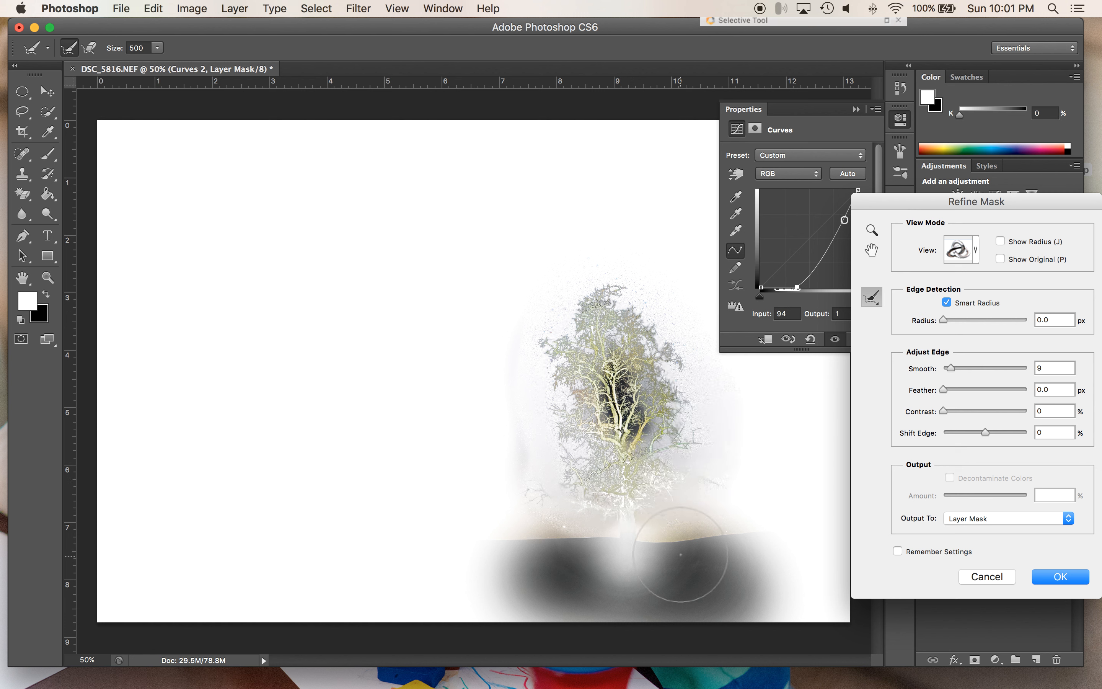
pyautogui.moveTo(697, 524); pyautogui.dragTo(802, 517)
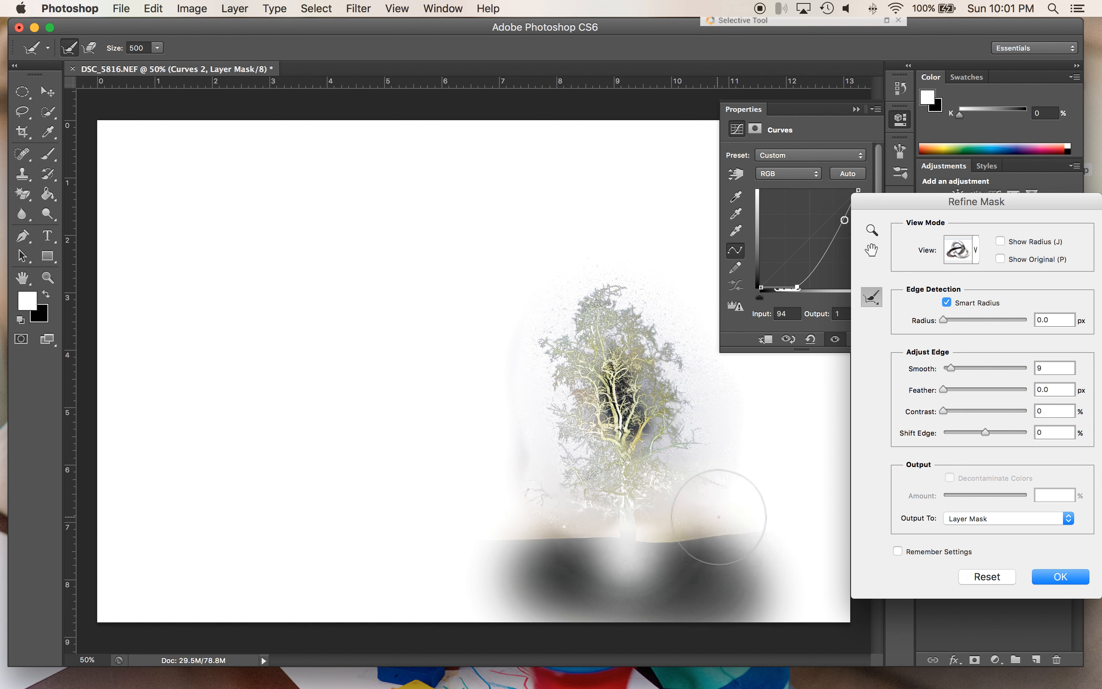
pyautogui.click(987, 577)
pyautogui.rightClick(996, 356)
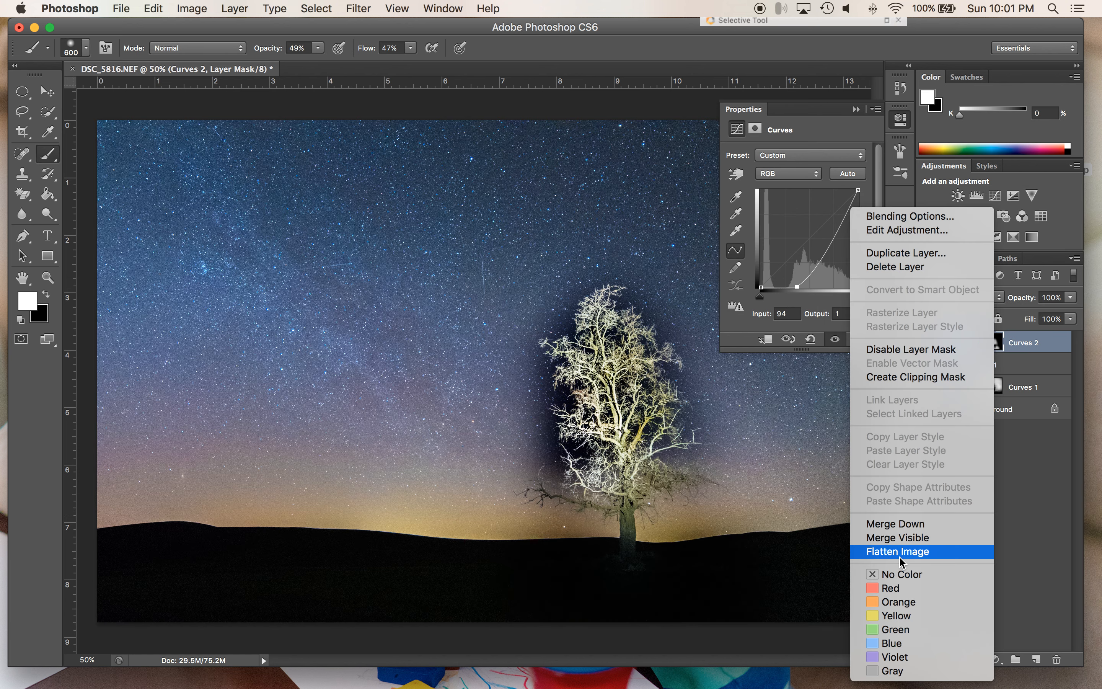
pyautogui.click(795, 416)
# - Refine the Curves 2 mask around the tree's outer branches with a 150 px refine radius brush and output it to the layer mask
pyautogui.rightClick(982, 346)
pyautogui.click(891, 457)
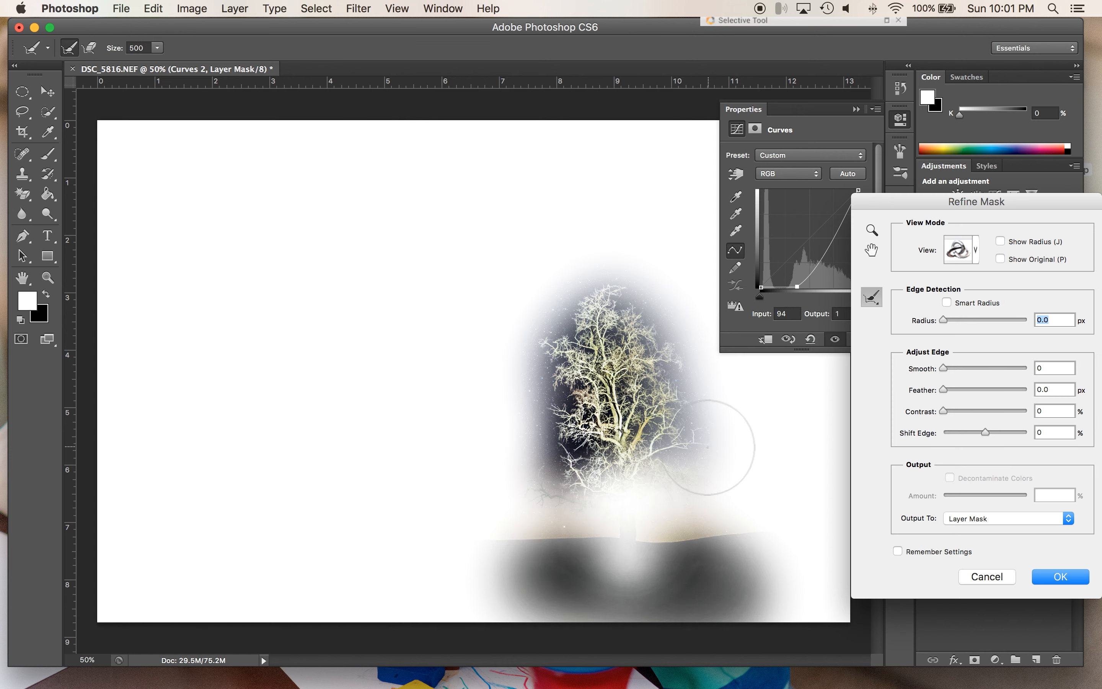
pyautogui.moveTo(702, 430)
pyautogui.mouseDown()
pyautogui.moveTo(698, 458)
pyautogui.moveTo(673, 464)
pyautogui.moveTo(657, 453)
pyautogui.moveTo(650, 470)
pyautogui.moveTo(698, 392)
pyautogui.moveTo(610, 283)
pyautogui.moveTo(588, 279)
pyautogui.moveTo(628, 277)
pyautogui.moveTo(726, 349)
pyautogui.moveTo(700, 367)
pyautogui.moveTo(716, 376)
pyautogui.moveTo(693, 424)
pyautogui.moveTo(705, 451)
pyautogui.mouseUp()
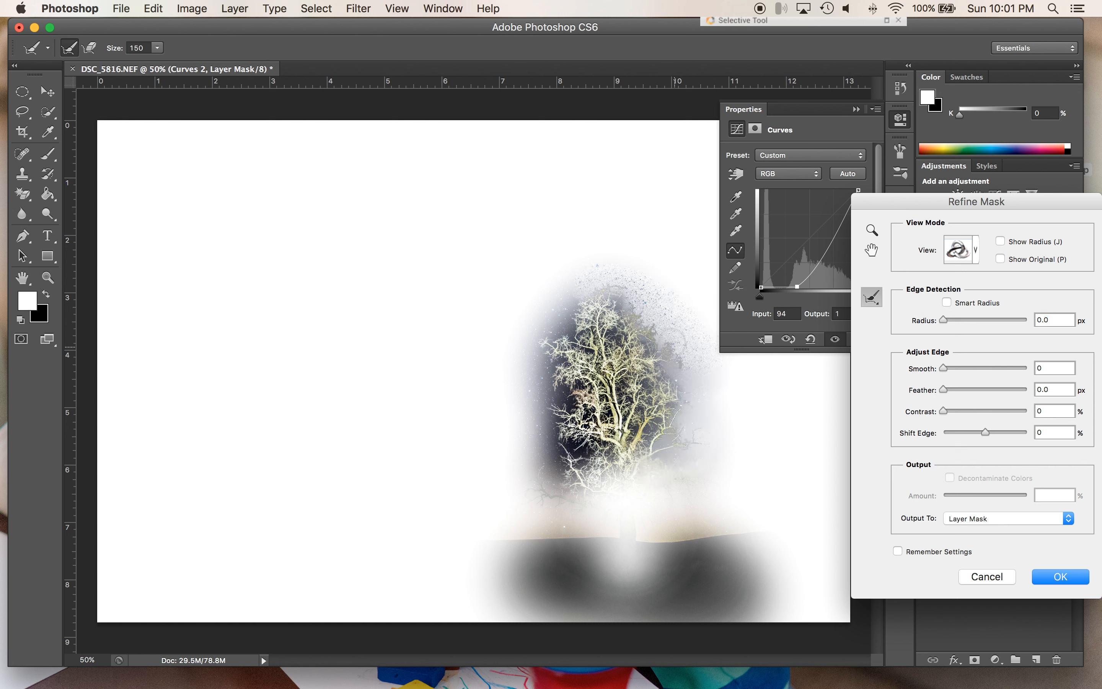
pyautogui.moveTo(606, 292)
pyautogui.mouseDown()
pyautogui.moveTo(561, 314)
pyautogui.moveTo(572, 283)
pyautogui.moveTo(552, 322)
pyautogui.moveTo(570, 339)
pyautogui.moveTo(545, 352)
pyautogui.moveTo(536, 337)
pyautogui.moveTo(553, 374)
pyautogui.moveTo(543, 389)
pyautogui.moveTo(570, 405)
pyautogui.moveTo(536, 416)
pyautogui.moveTo(586, 451)
pyautogui.moveTo(550, 457)
pyautogui.moveTo(542, 474)
pyautogui.moveTo(567, 469)
pyautogui.moveTo(544, 480)
pyautogui.moveTo(633, 495)
pyautogui.moveTo(606, 508)
pyautogui.moveTo(543, 481)
pyautogui.moveTo(528, 488)
pyautogui.moveTo(556, 508)
pyautogui.moveTo(505, 493)
pyautogui.moveTo(504, 505)
pyautogui.moveTo(627, 516)
pyautogui.moveTo(602, 539)
pyautogui.moveTo(613, 551)
pyautogui.moveTo(642, 541)
pyautogui.moveTo(648, 509)
pyautogui.moveTo(684, 535)
pyautogui.moveTo(751, 531)
pyautogui.mouseUp()
pyautogui.click(1056, 575)
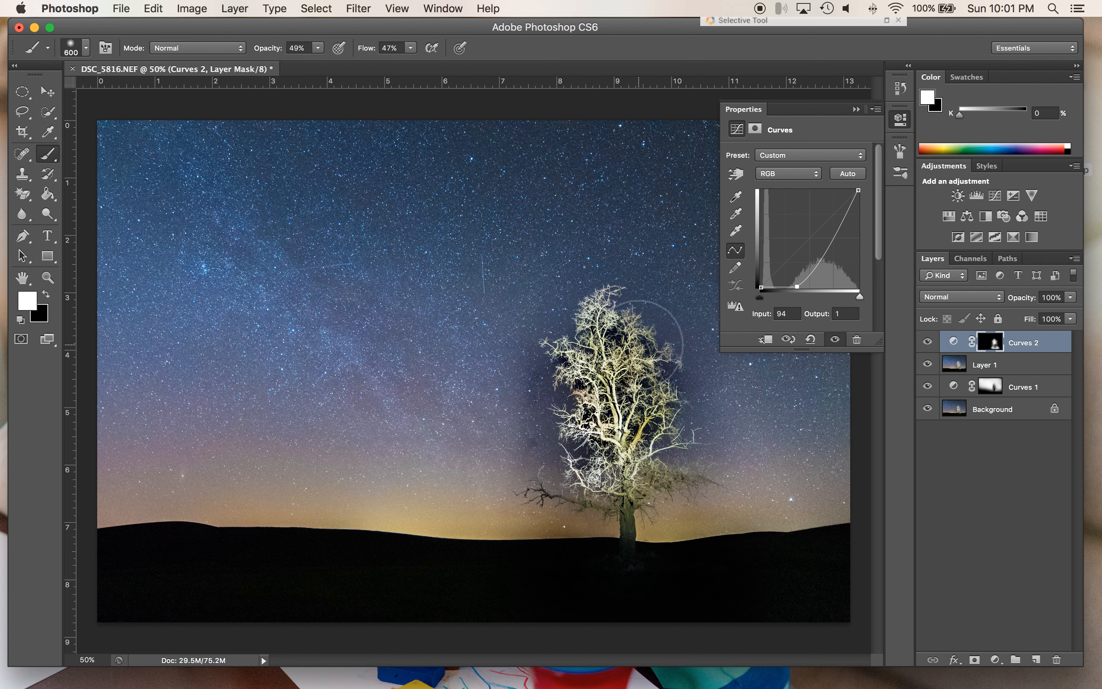
# - Paint black over the dark halo beside the tree and the ground around the trunk on the Curves 2 mask, using large soft brushes
pyautogui.press('x')
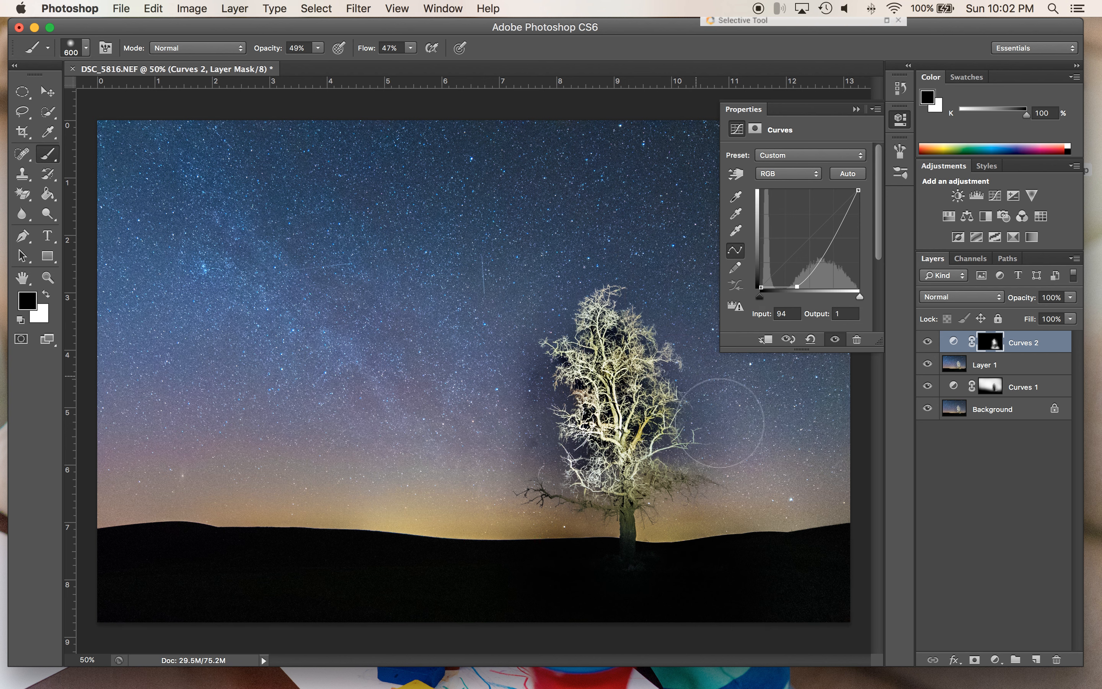
pyautogui.moveTo(696, 435); pyautogui.dragTo(683, 455)
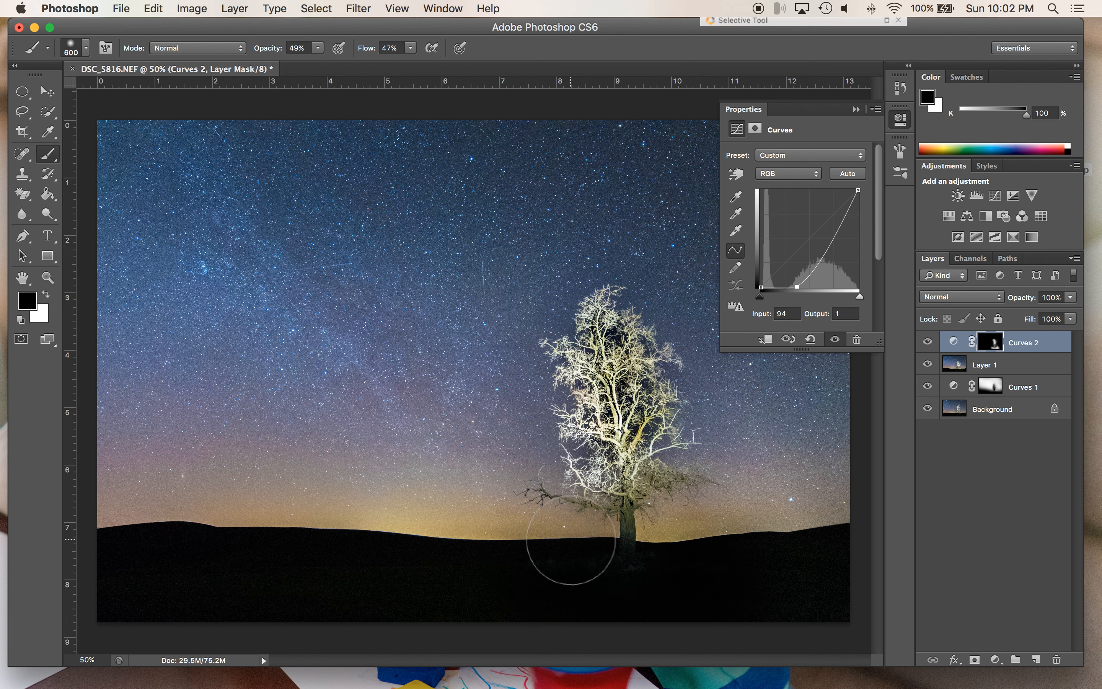
pyautogui.moveTo(571, 538)
pyautogui.mouseDown()
pyautogui.moveTo(527, 540)
pyautogui.moveTo(569, 551)
pyautogui.mouseUp()
pyautogui.moveTo(703, 541)
pyautogui.mouseDown()
pyautogui.moveTo(723, 506)
pyautogui.moveTo(707, 506)
pyautogui.moveTo(744, 524)
pyautogui.mouseUp()
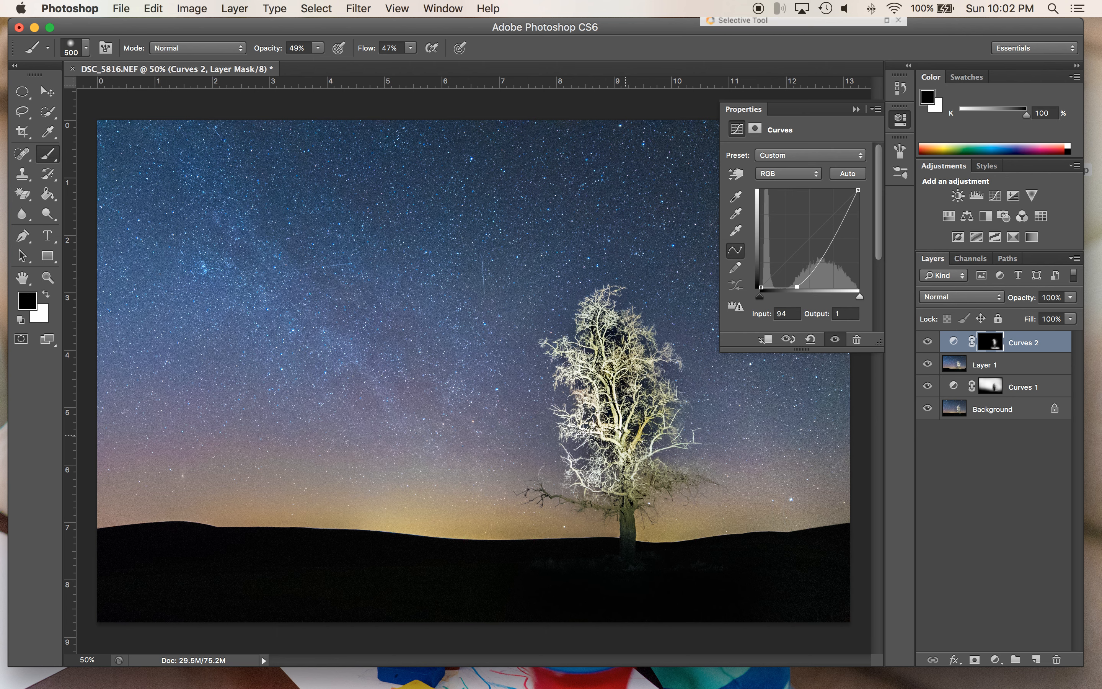
# - Paint white over the tree's inner and left-hand branches on the Curves 2 mask with a 150 px brush, and check the whole tree
pyautogui.scroll(5, 614, 428)
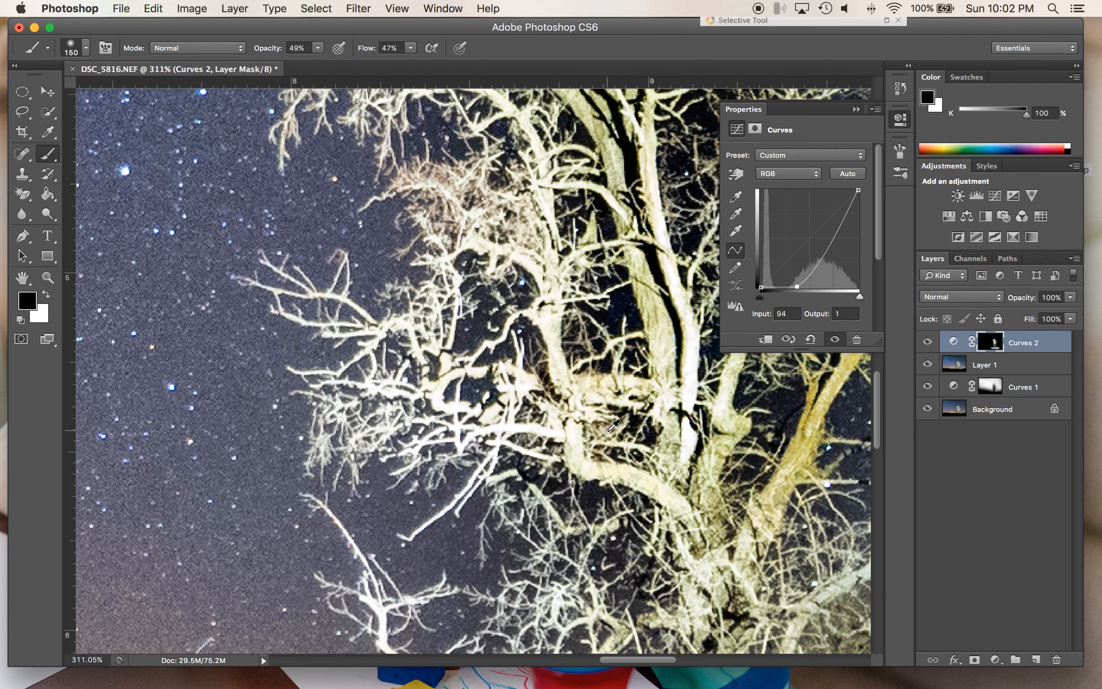
pyautogui.scroll(-1, 547, 414)
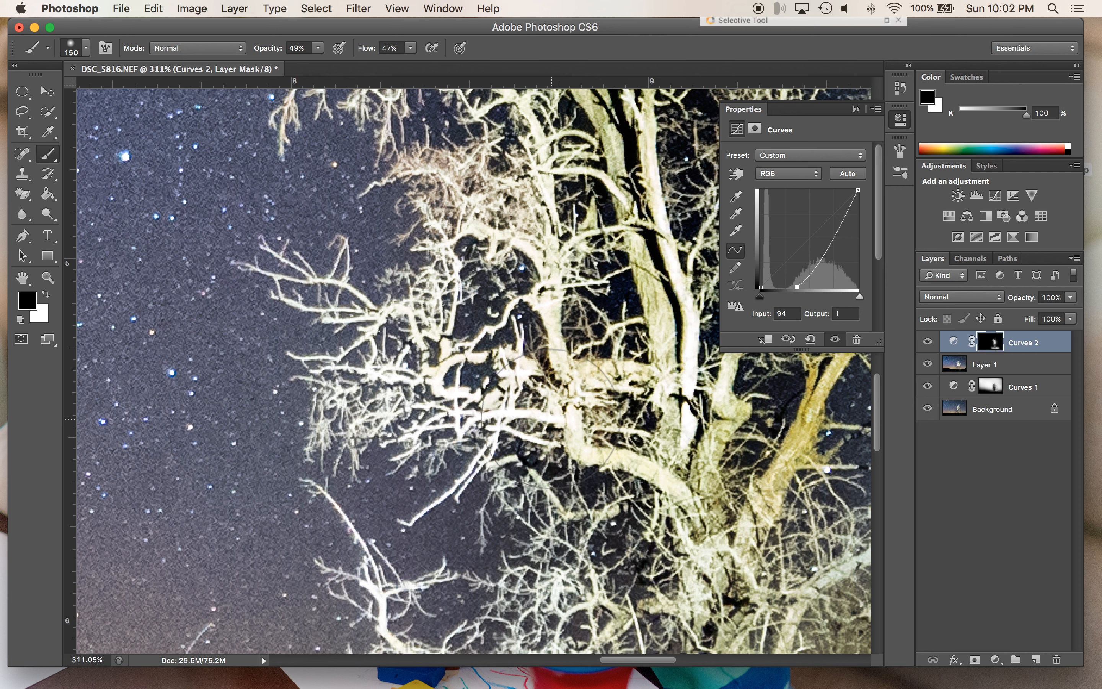
pyautogui.press('x')
pyautogui.hscroll(-2, 550, 416)
pyautogui.moveTo(547, 414)
pyautogui.mouseDown()
pyautogui.moveTo(542, 401)
pyautogui.moveTo(557, 393)
pyautogui.mouseUp()
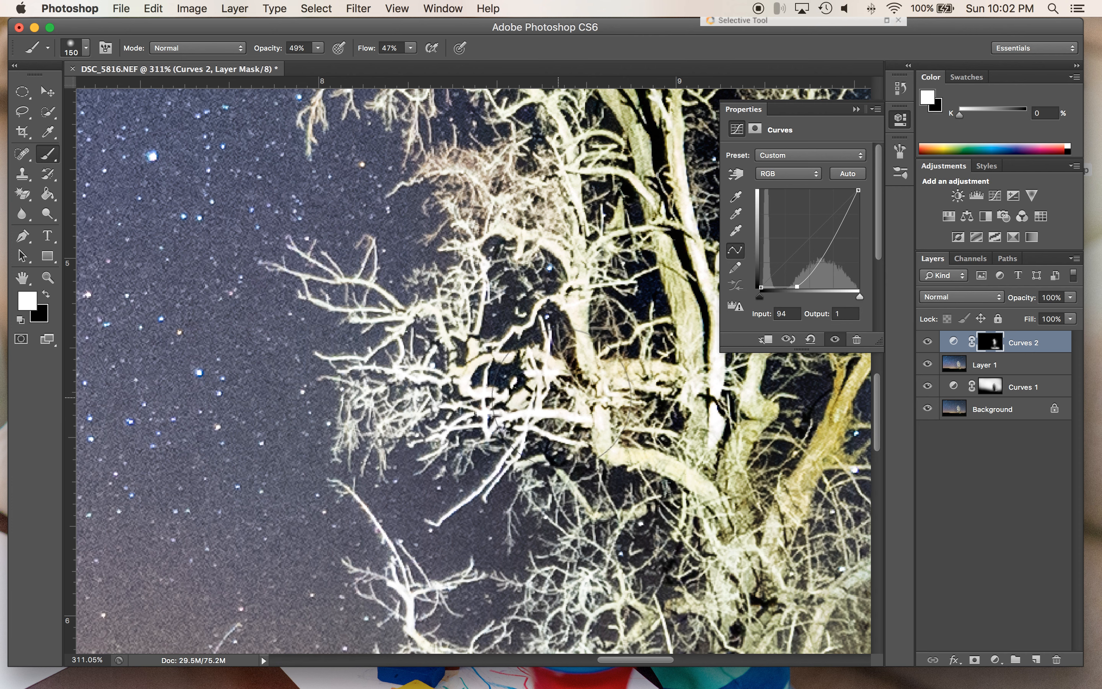
pyautogui.moveTo(455, 387); pyautogui.dragTo(410, 397)
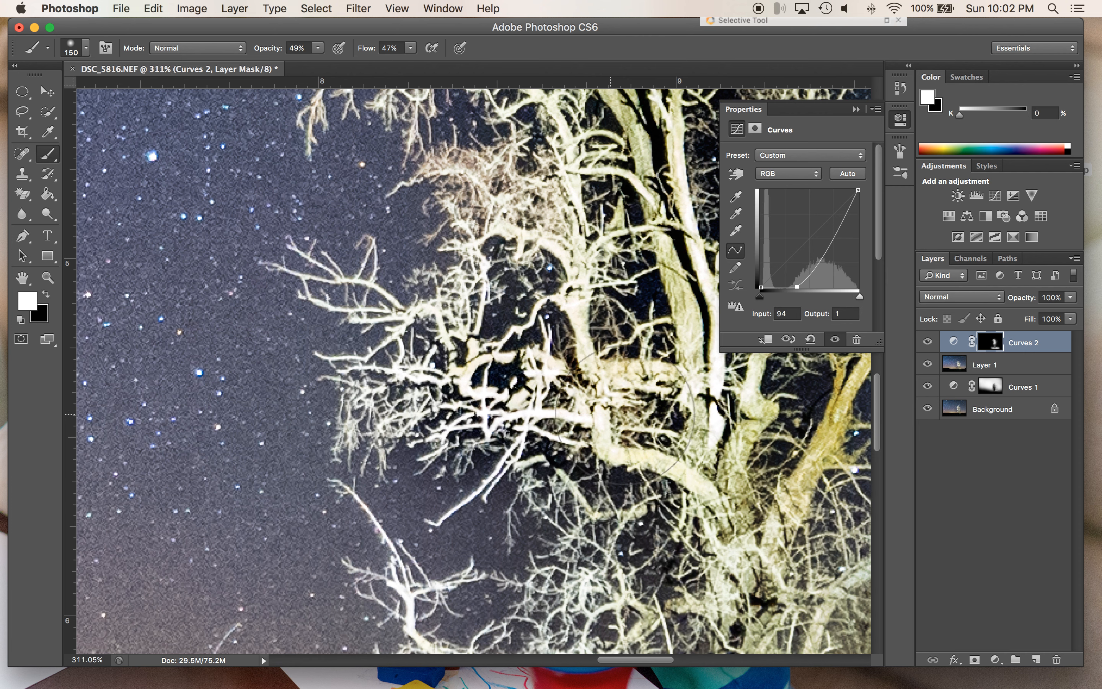
pyautogui.scroll(5, 706, 447)
pyautogui.scroll(5, 556, 305)
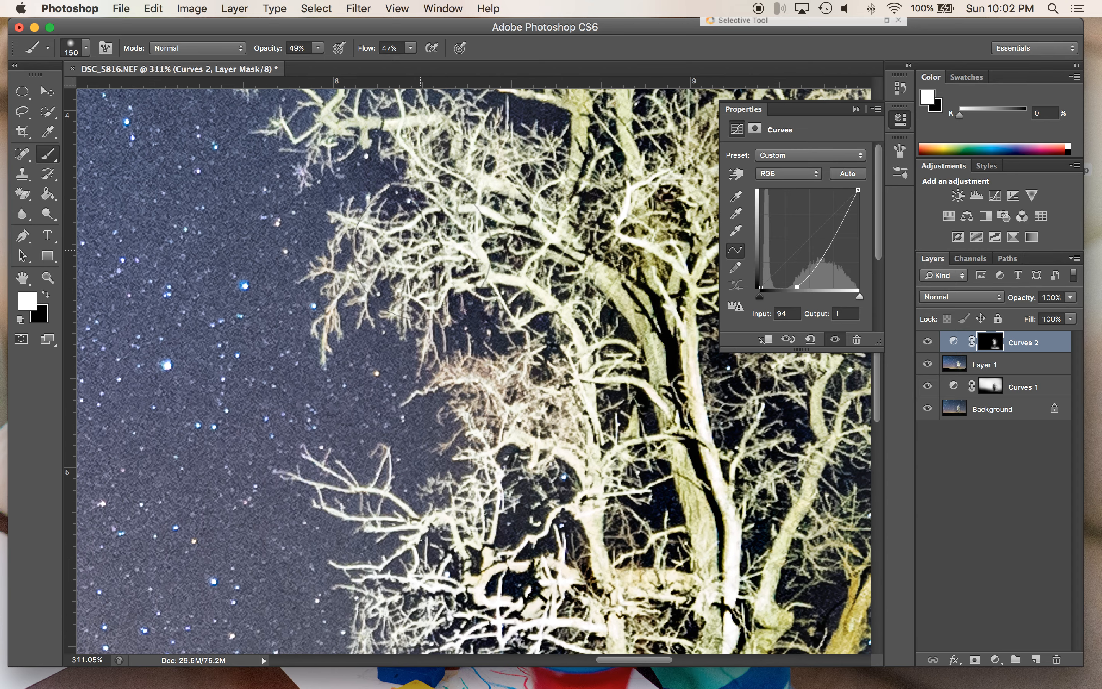
pyautogui.scroll(-6, 642, 312)
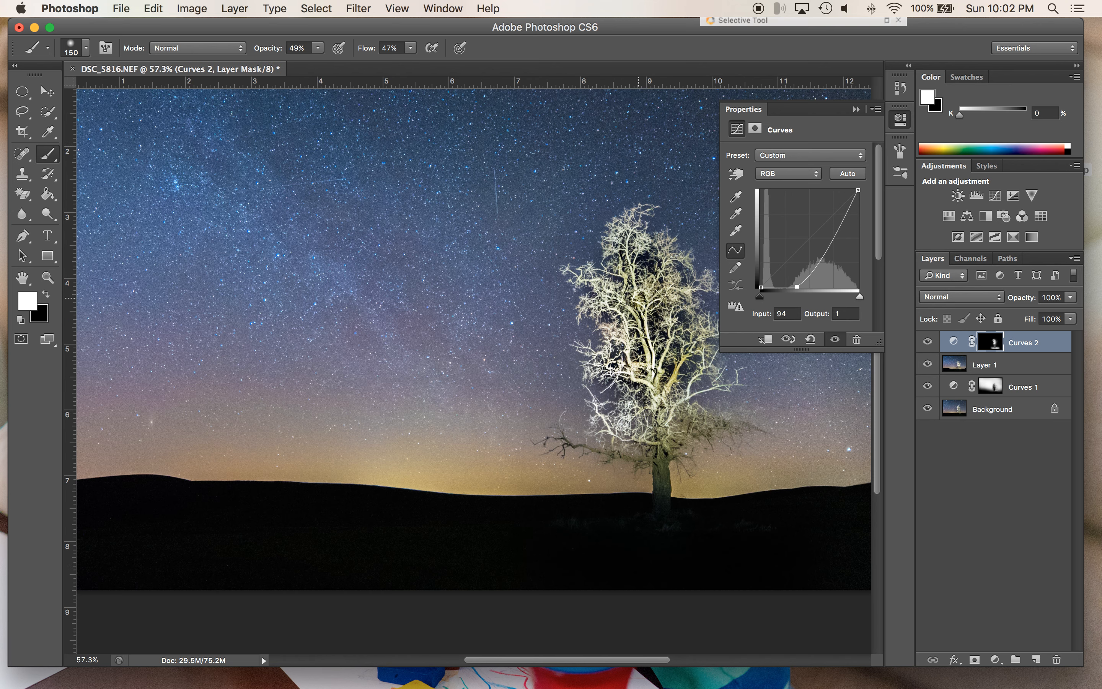
# - Refine the Curves 2 mask with the 150 px refine radius brush over the tree's crown and inner branches, outputting to the layer mask
pyautogui.rightClick(980, 342)
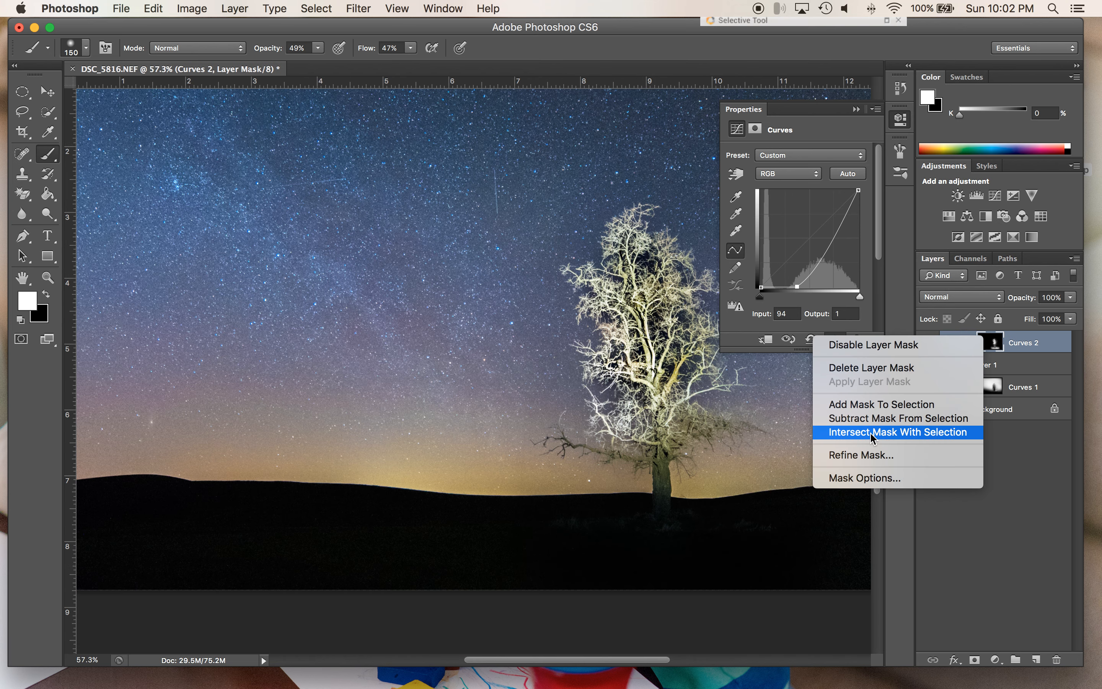
pyautogui.click(859, 457)
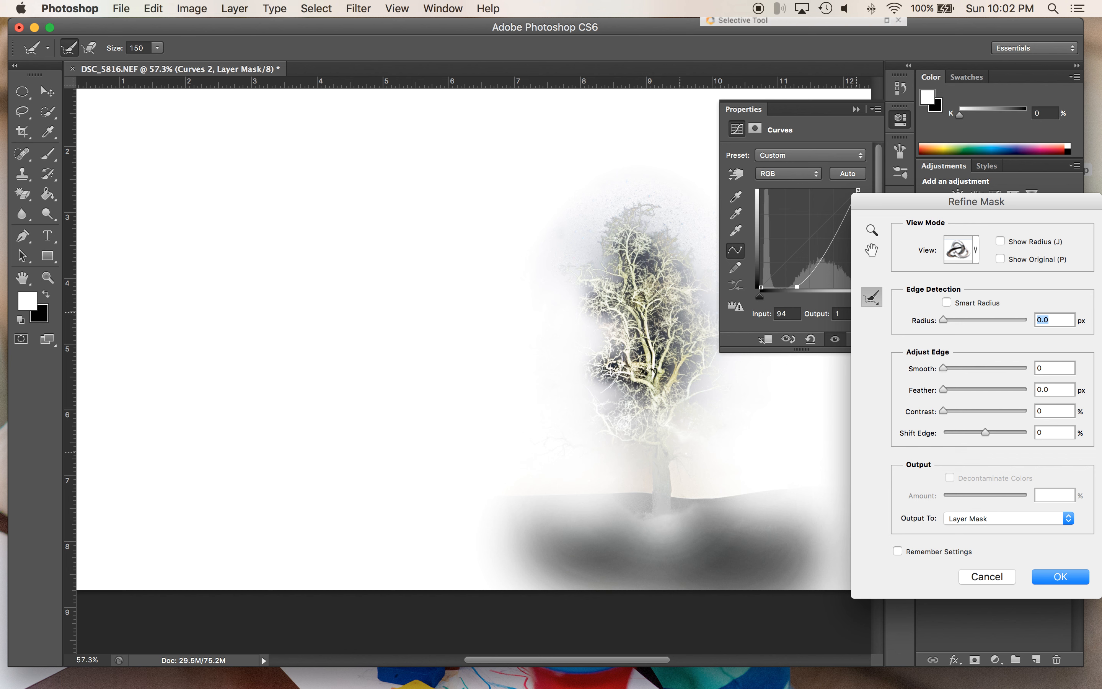
pyautogui.moveTo(684, 301); pyautogui.dragTo(683, 265)
pyautogui.moveTo(675, 241); pyautogui.dragTo(676, 238)
pyautogui.moveTo(609, 246)
pyautogui.mouseDown()
pyautogui.moveTo(612, 347)
pyautogui.moveTo(627, 394)
pyautogui.moveTo(651, 415)
pyautogui.mouseUp()
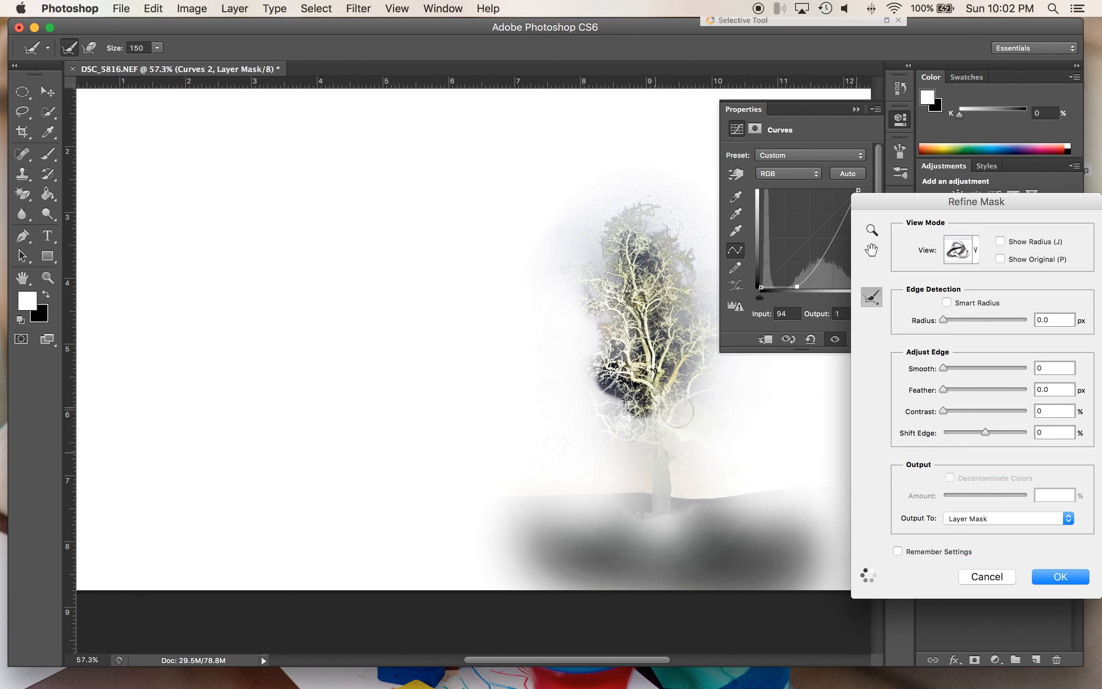
pyautogui.click(1060, 577)
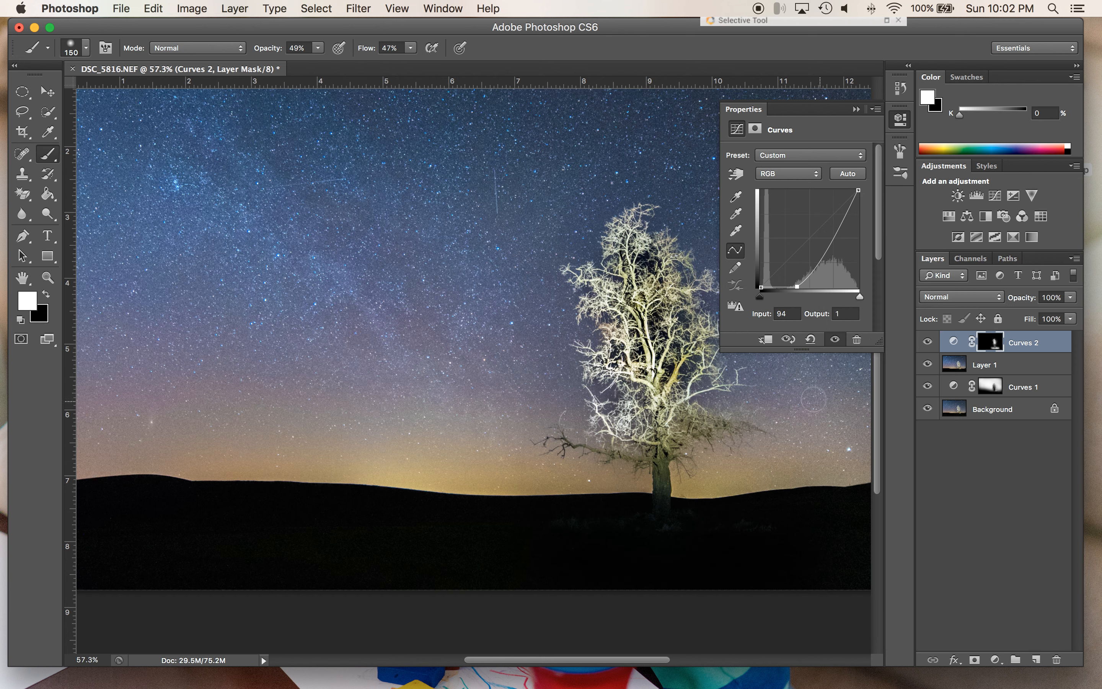
# - Refine the Curves 2 mask in two more passes over the tree's central and left-hand inner branches, outputting each to the layer mask
pyautogui.click(993, 345)
pyautogui.rightClick(987, 349)
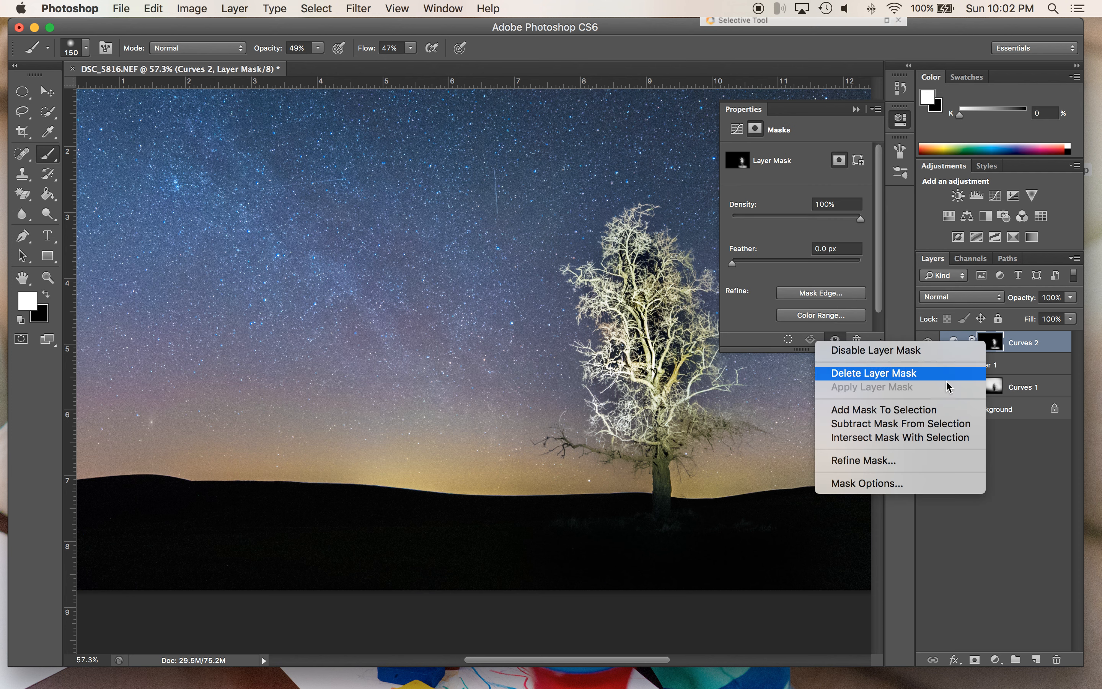
pyautogui.click(872, 466)
pyautogui.moveTo(656, 317)
pyautogui.mouseDown()
pyautogui.moveTo(647, 374)
pyautogui.moveTo(647, 246)
pyautogui.moveTo(640, 269)
pyautogui.moveTo(673, 393)
pyautogui.moveTo(633, 276)
pyautogui.mouseUp()
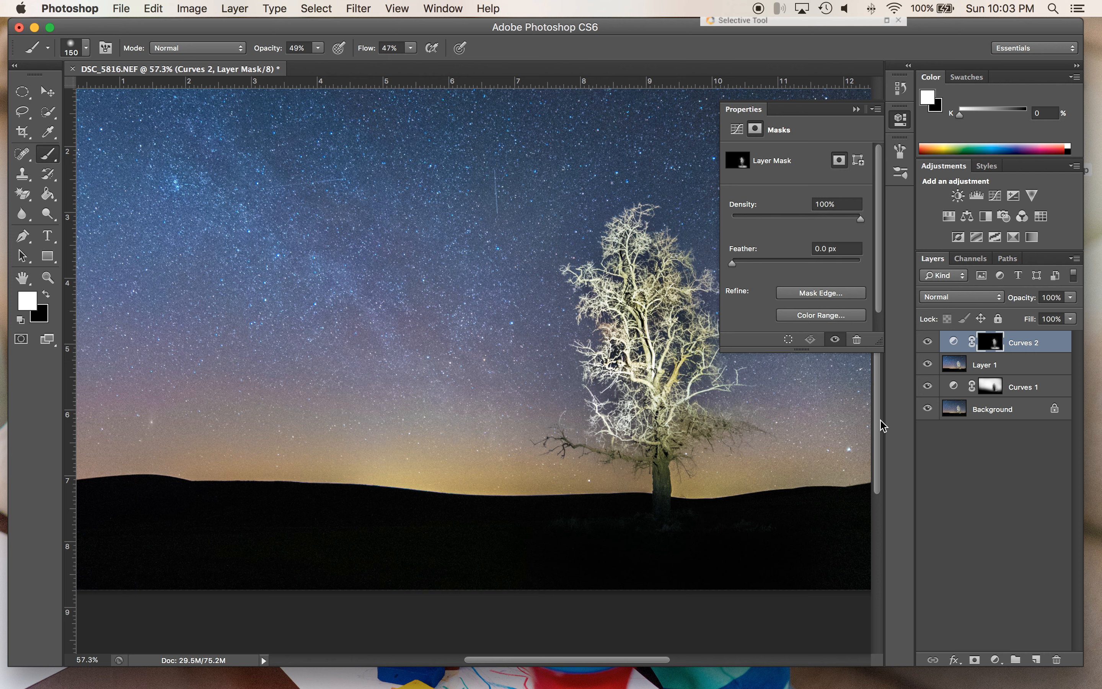
pyautogui.rightClick(986, 348)
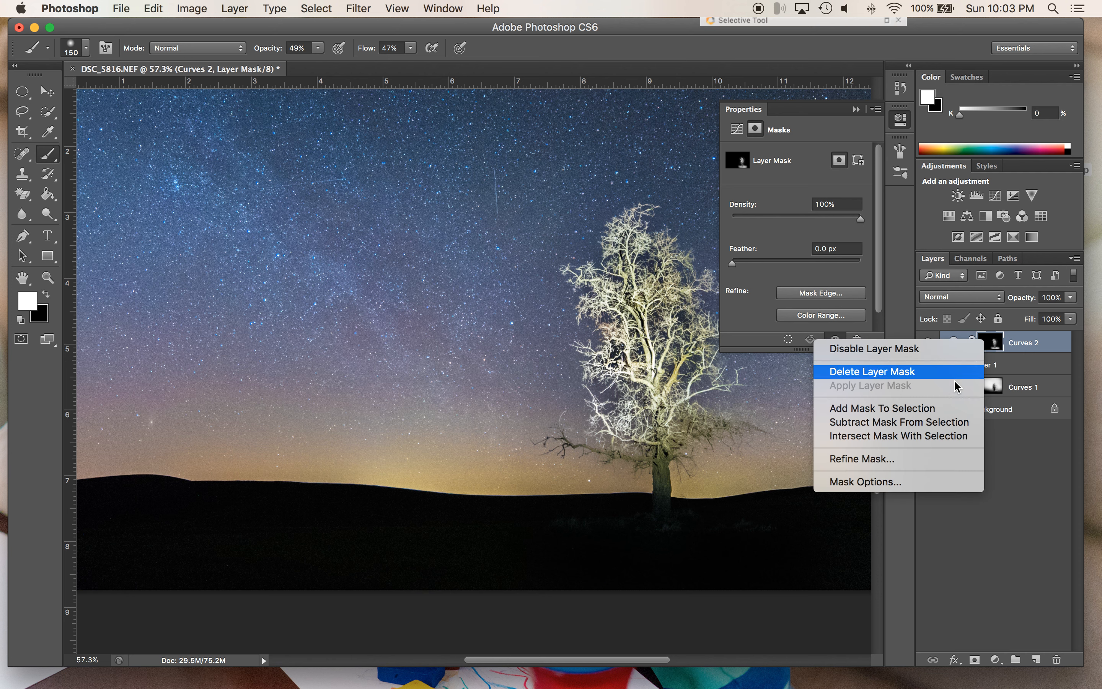
pyautogui.click(895, 460)
pyautogui.moveTo(624, 386)
pyautogui.mouseDown()
pyautogui.moveTo(616, 344)
pyautogui.moveTo(605, 364)
pyautogui.mouseUp()
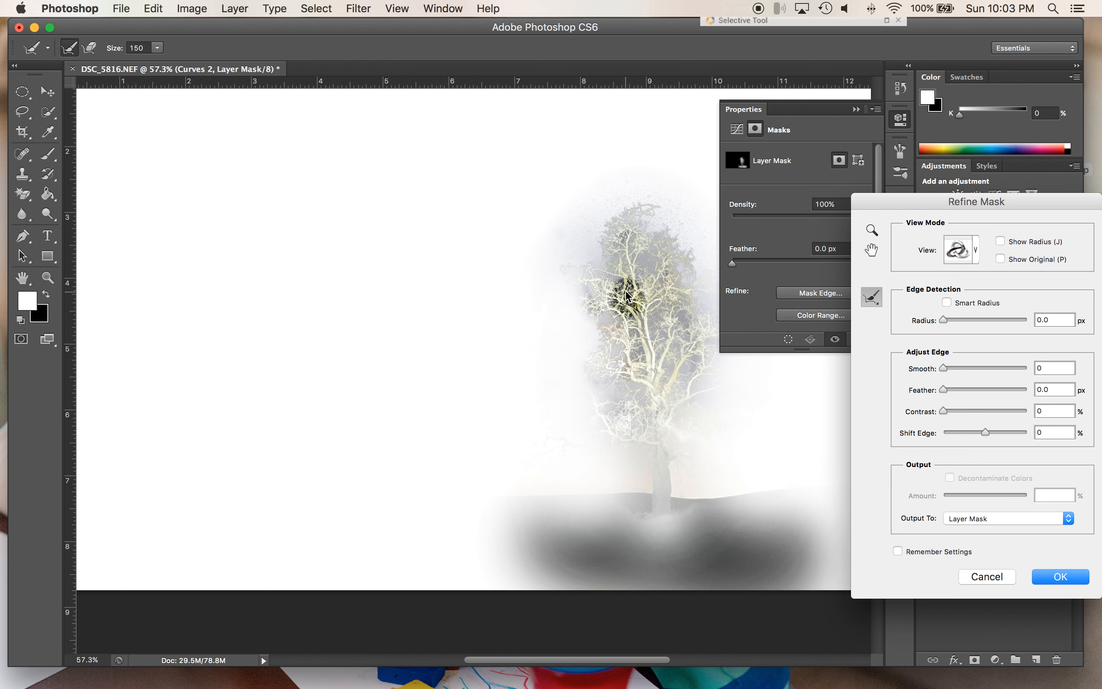
pyautogui.click(1047, 576)
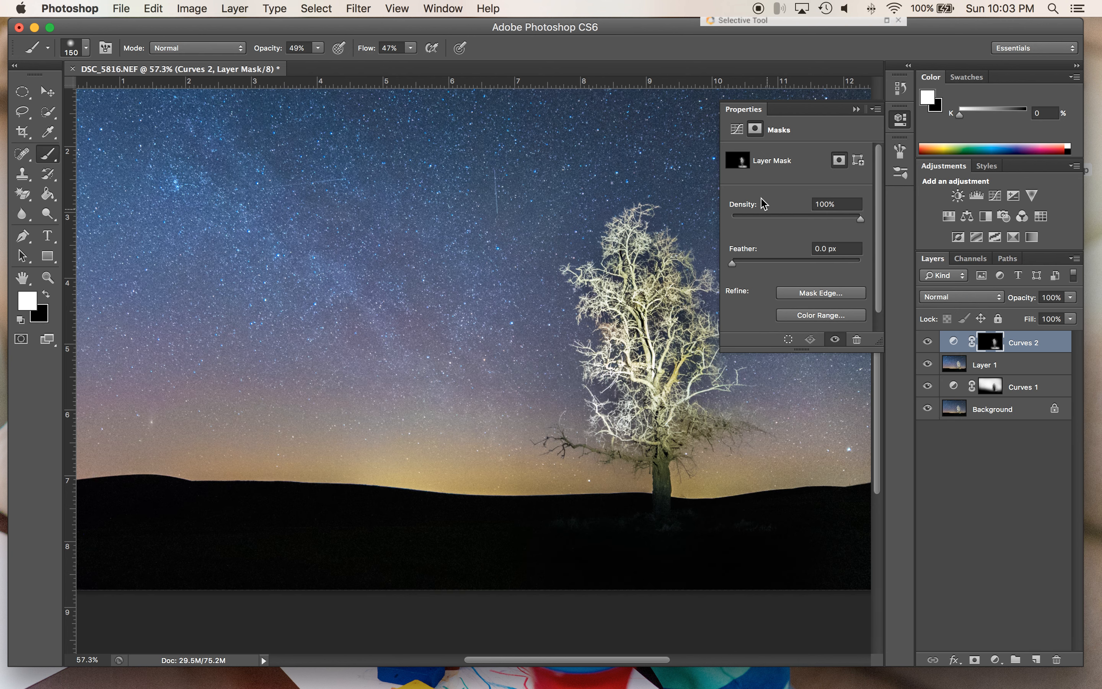
pyautogui.click(855, 109)
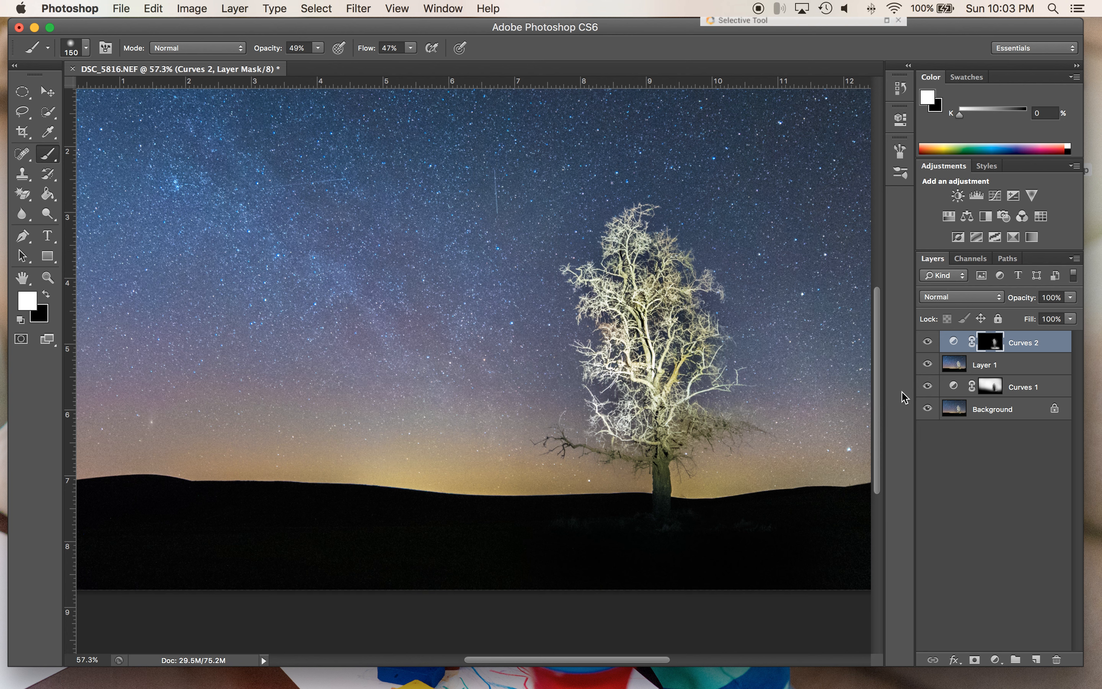
# - Stamp the visible layers into a new layer and add a Curves adjustment with the white input pulled inward and a midtone point at input 126, output 135
pyautogui.press('super+alt+shift+e')
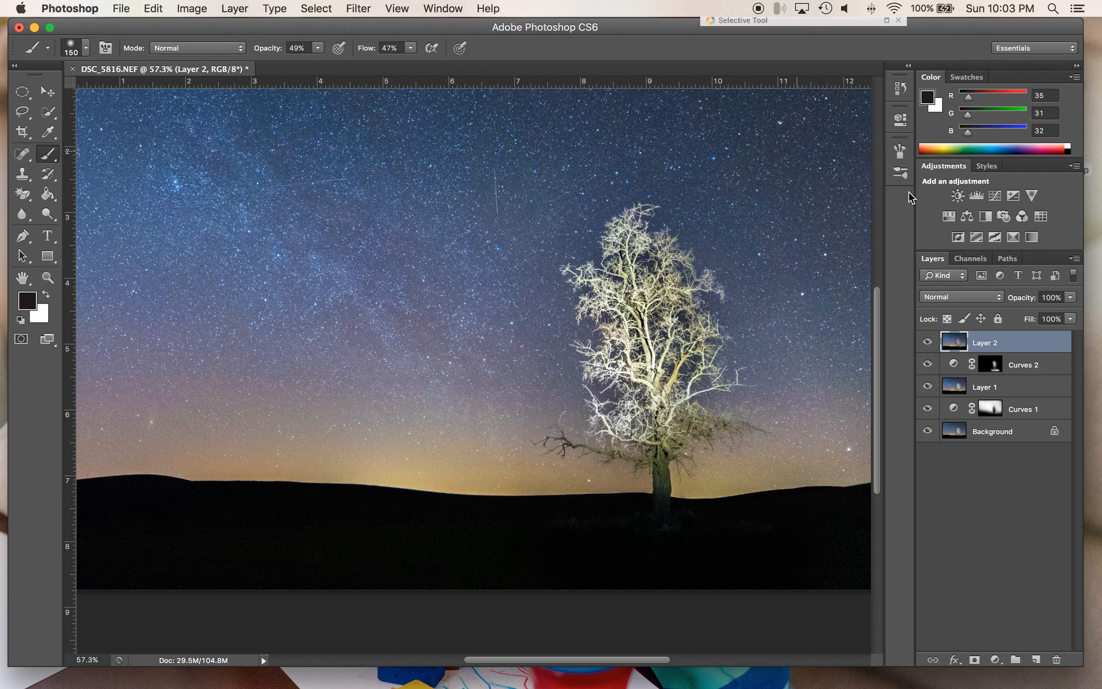
pyautogui.click(994, 195)
pyautogui.moveTo(862, 297); pyautogui.dragTo(840, 297)
pyautogui.click(736, 173)
pyautogui.moveTo(498, 212); pyautogui.dragTo(494, 225)
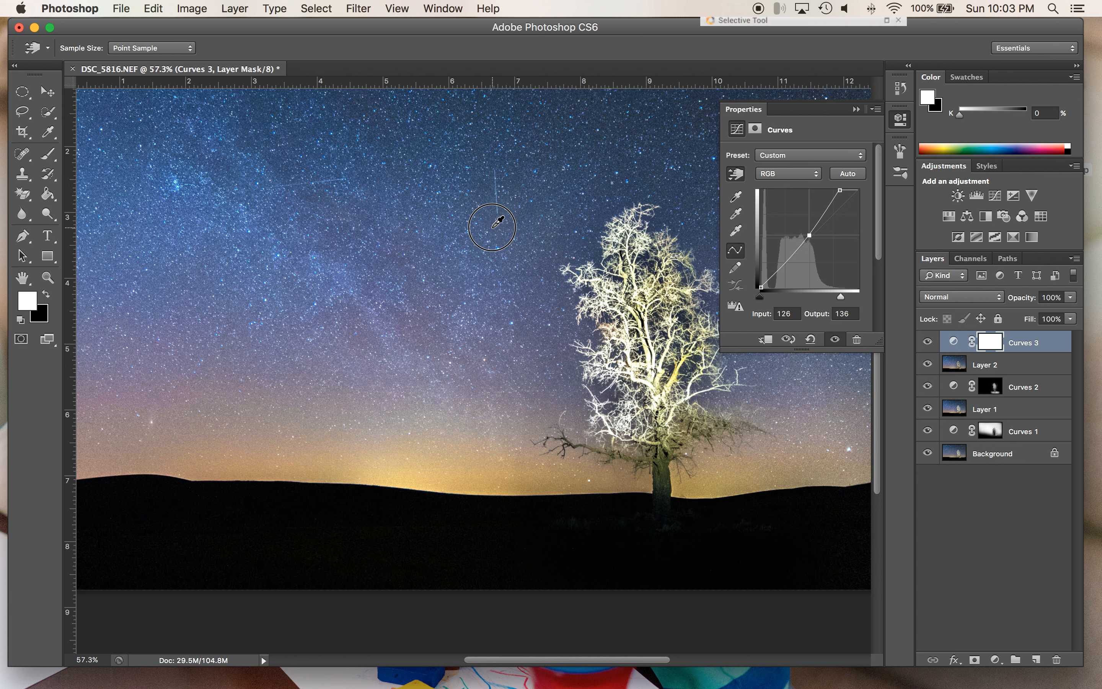
pyautogui.moveTo(494, 226); pyautogui.dragTo(492, 227)
# - Fill the Curves 3 mask with the black background color at 100% opacity in Normal mode
pyautogui.hscroll(-5, 491, 218)
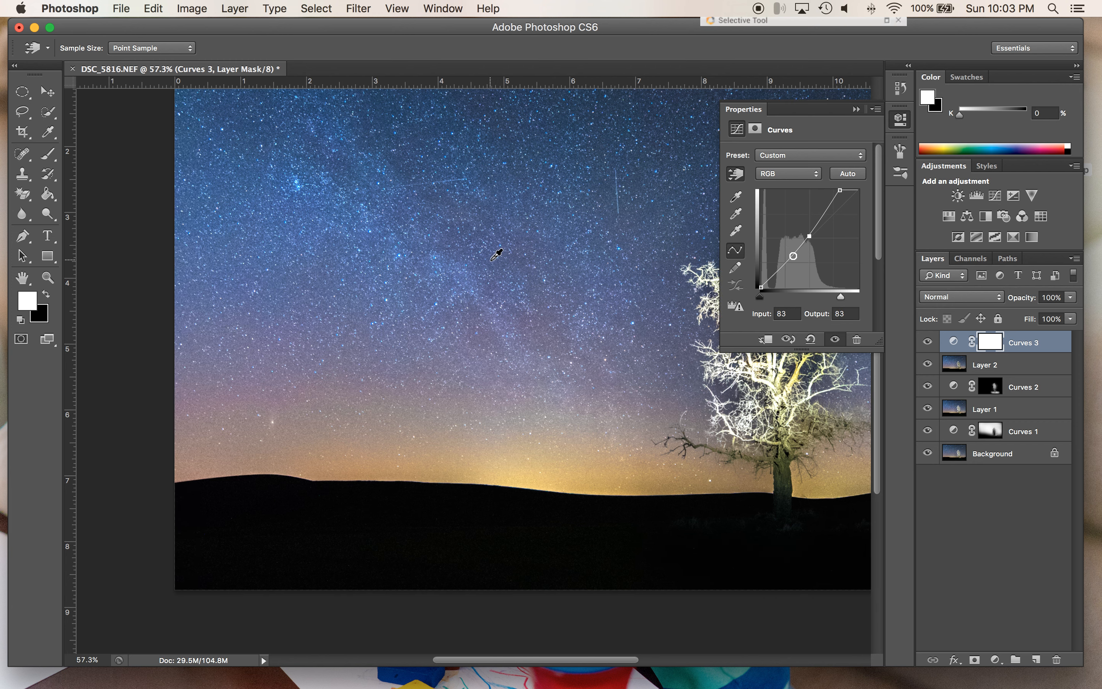
pyautogui.scroll(-2, 491, 262)
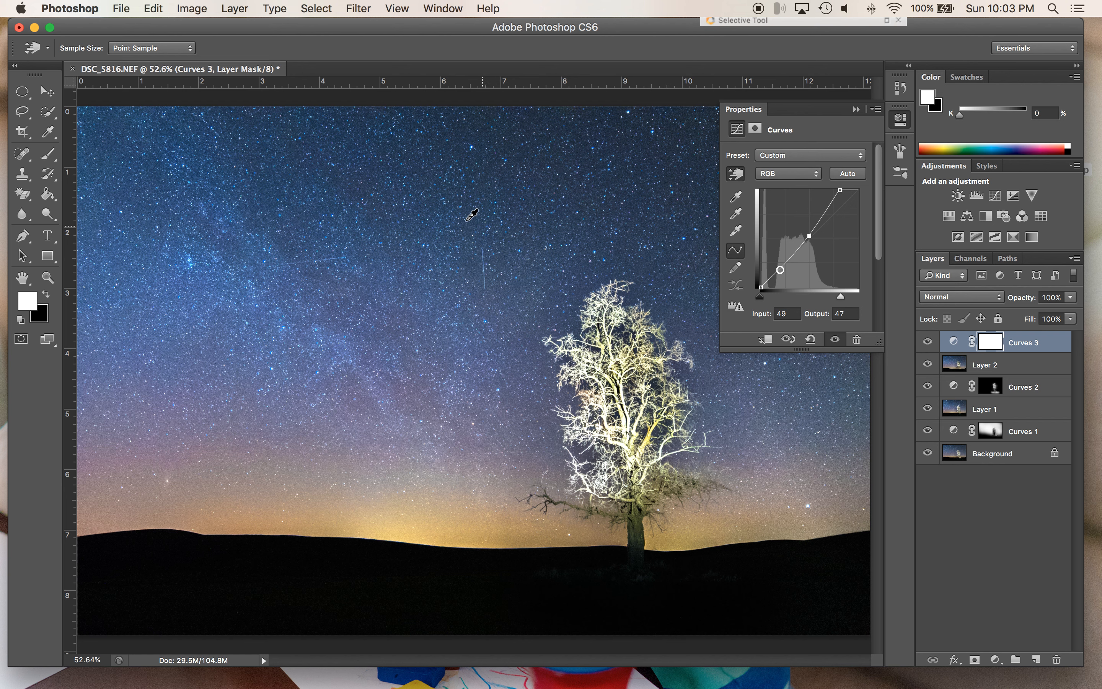
pyautogui.press('super+minus')
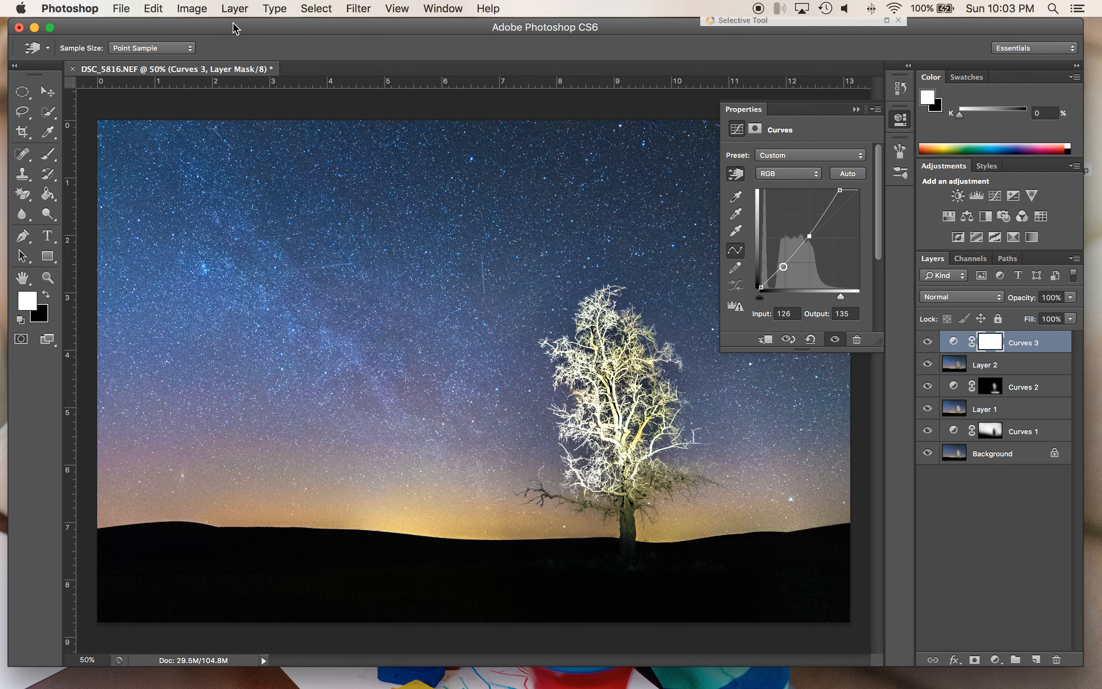
pyautogui.click(156, 10)
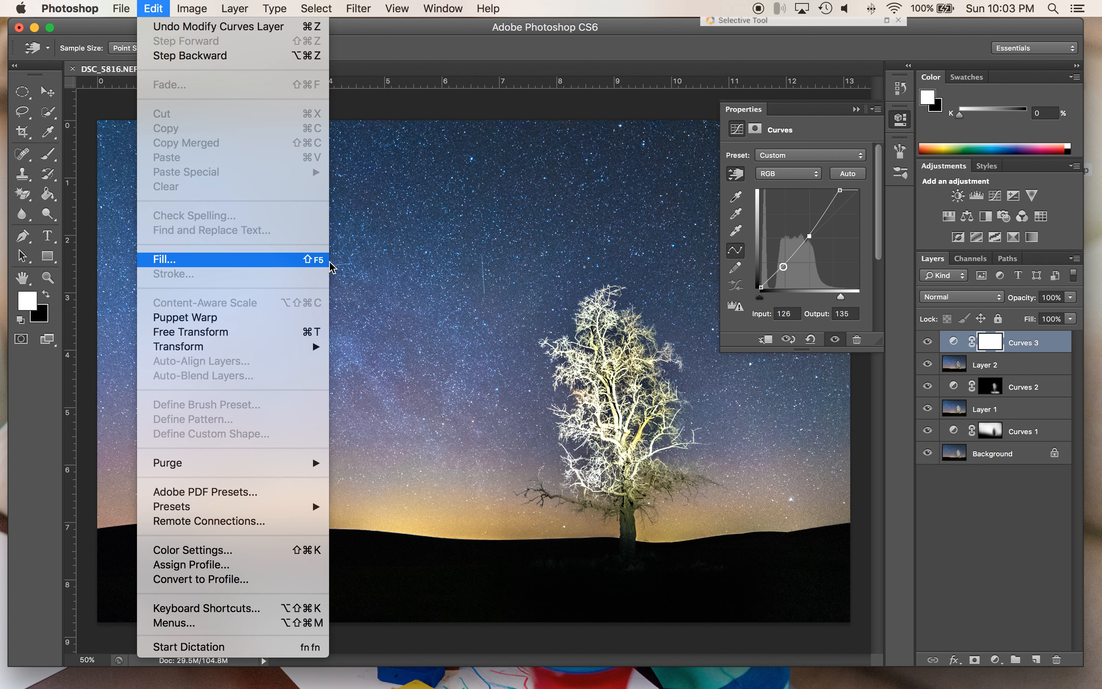
pyautogui.click(560, 43)
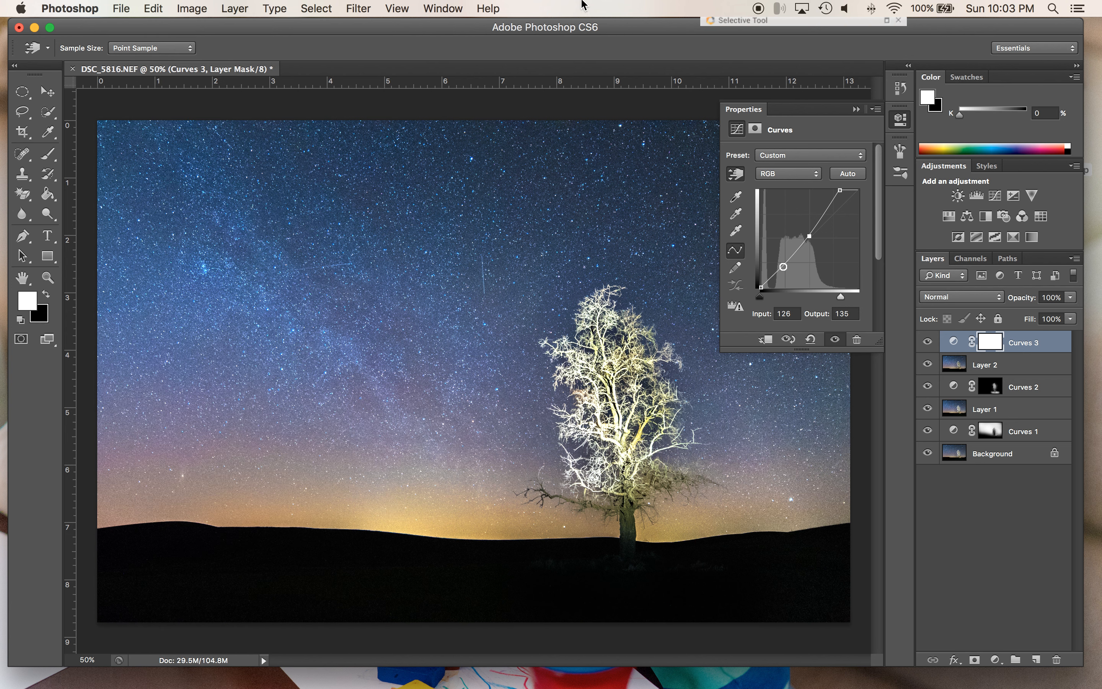
pyautogui.hotkey('shift', 'F5')
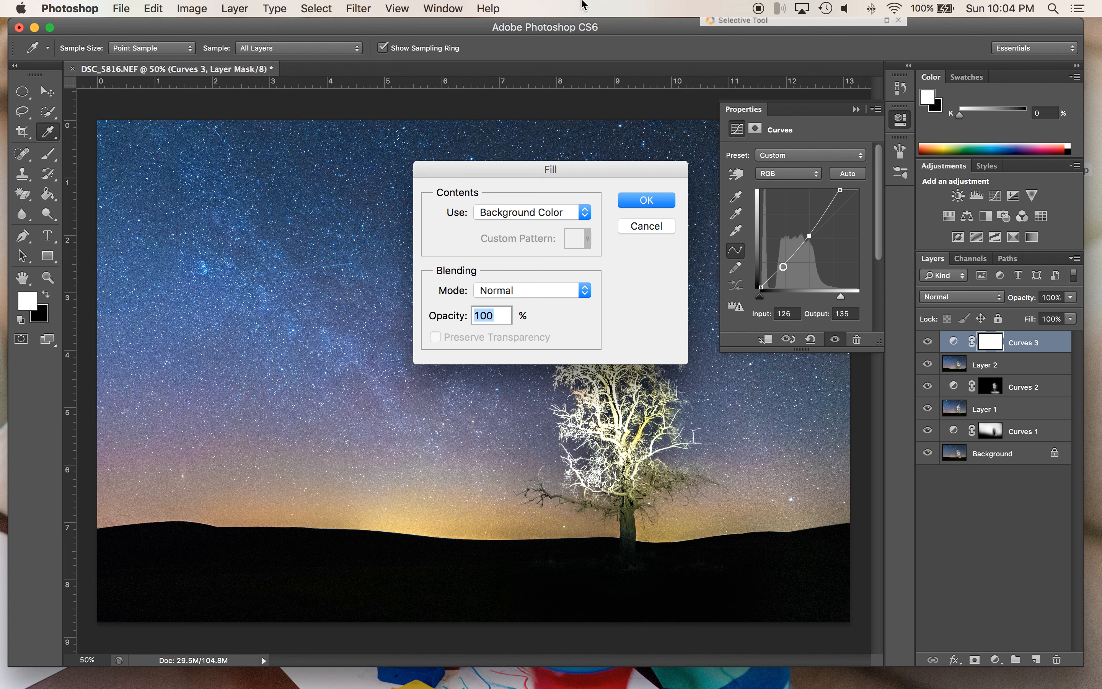
pyautogui.press('Return')
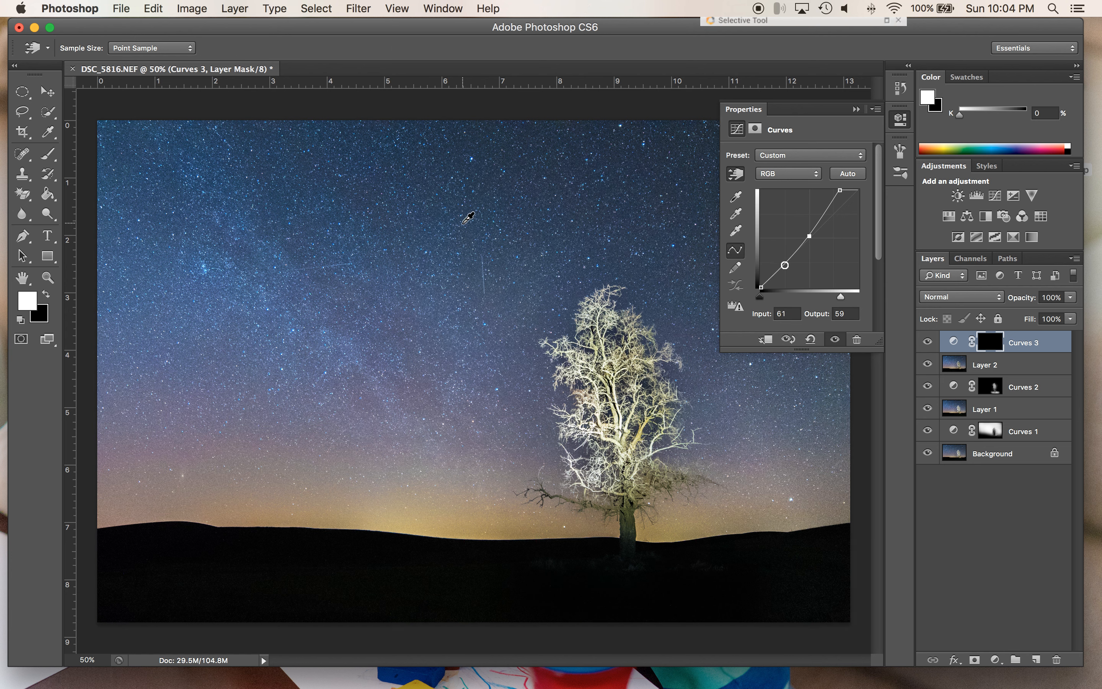
# - Paint white along the upper edge of the sky on the Curves 3 mask with a soft 700 px brush
pyautogui.press('b')
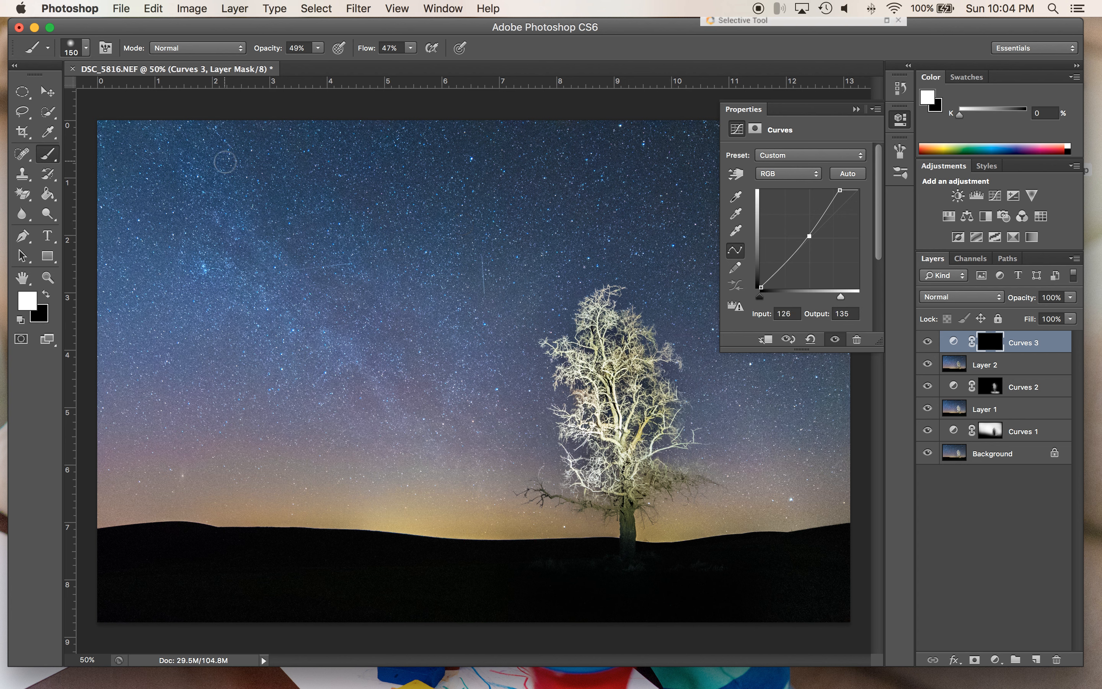
pyautogui.press(']')
pyautogui.press(']')
pyautogui.press(']')
pyautogui.press(']')
pyautogui.press(']')
pyautogui.press(']')
pyautogui.press(']')
pyautogui.press(']')
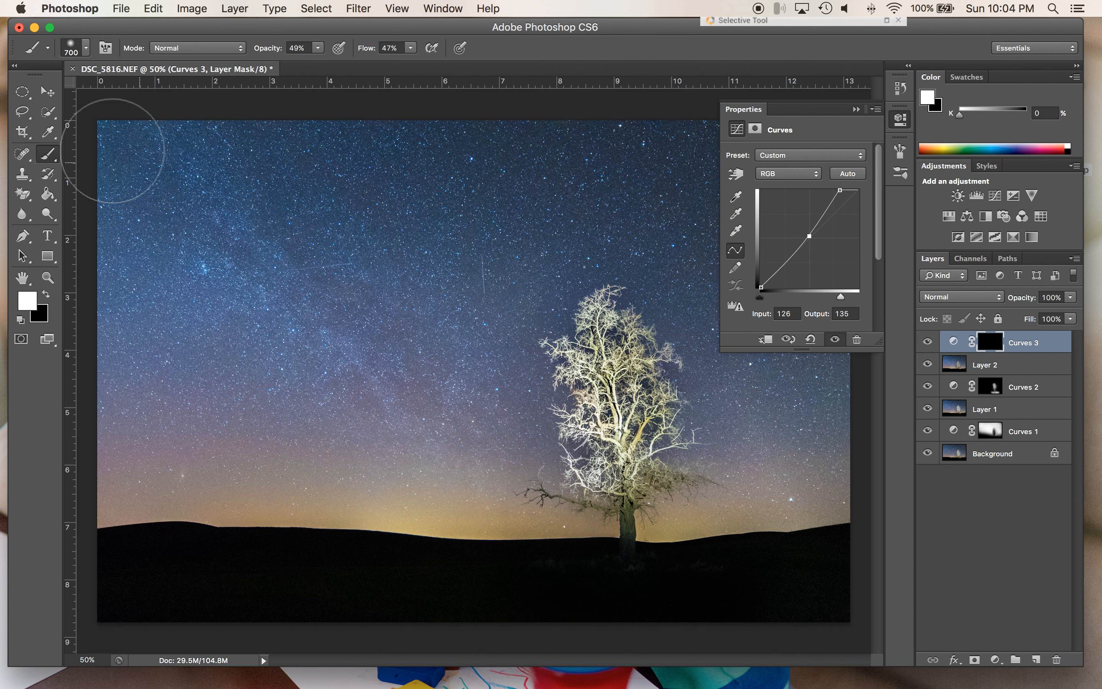
pyautogui.click(856, 109)
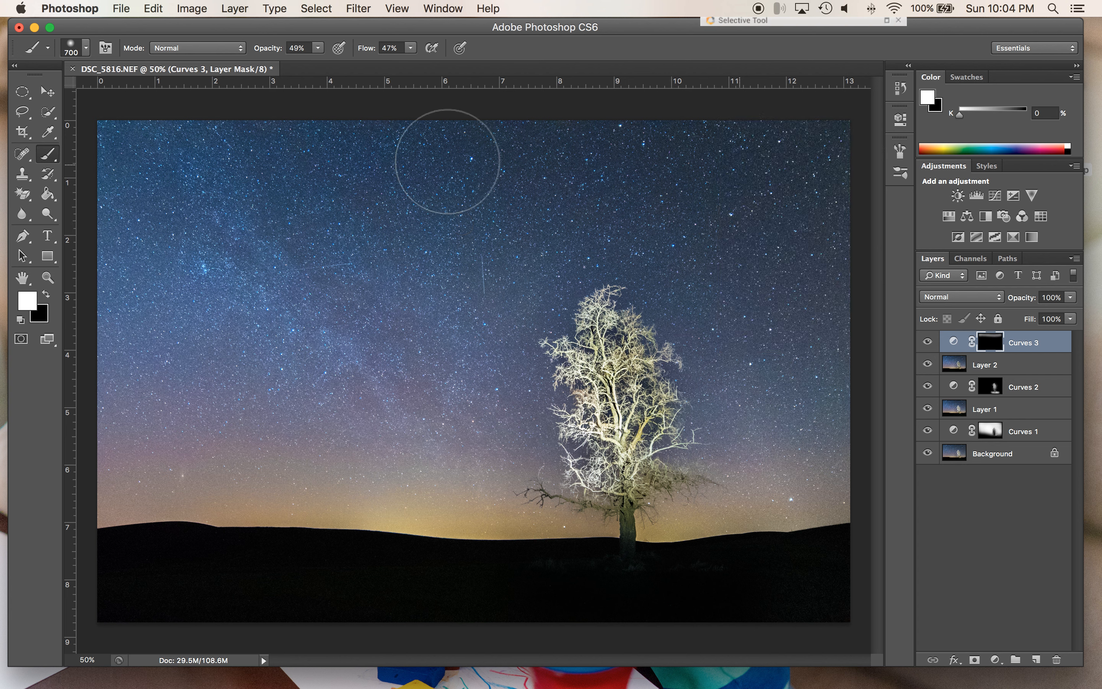
# - Paint white over the Milky Way and the rest of the sky beside the tree on the Curves 3 mask with an 1100 px brush
pyautogui.press(']')
pyautogui.press(']')
pyautogui.press(']')
pyautogui.press(']')
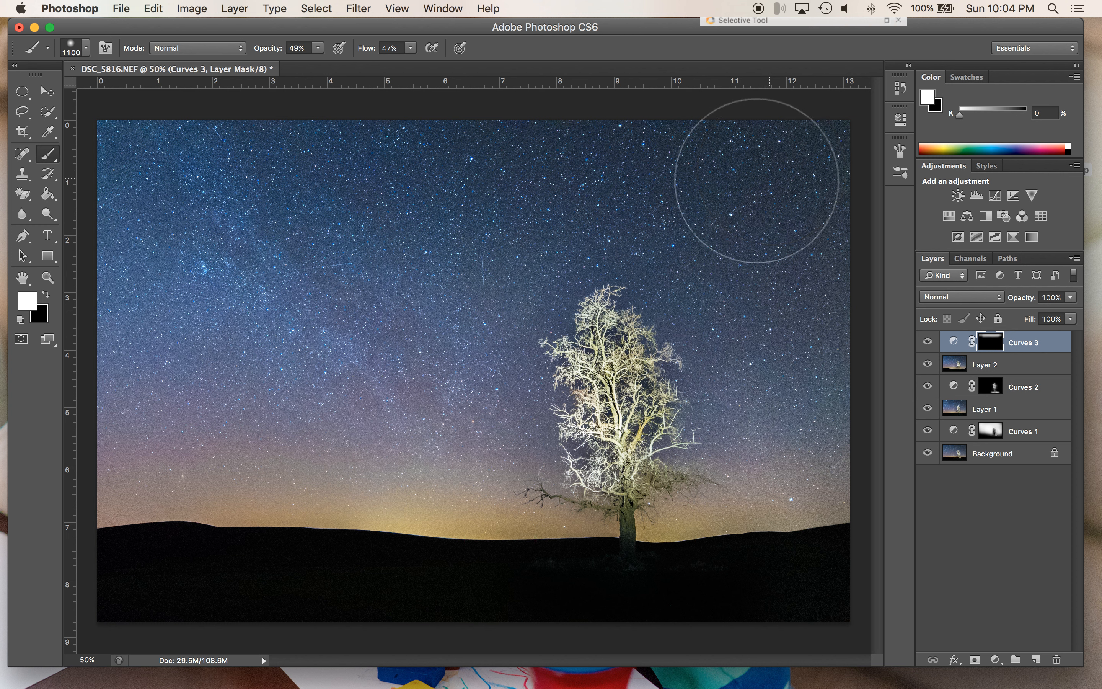
pyautogui.moveTo(756, 180)
pyautogui.mouseDown()
pyautogui.moveTo(256, 237)
pyautogui.moveTo(373, 292)
pyautogui.moveTo(338, 345)
pyautogui.moveTo(381, 333)
pyautogui.moveTo(110, 344)
pyautogui.moveTo(462, 319)
pyautogui.moveTo(295, 315)
pyautogui.moveTo(419, 364)
pyautogui.moveTo(259, 357)
pyautogui.moveTo(388, 345)
pyautogui.mouseUp()
pyautogui.press('super+z')
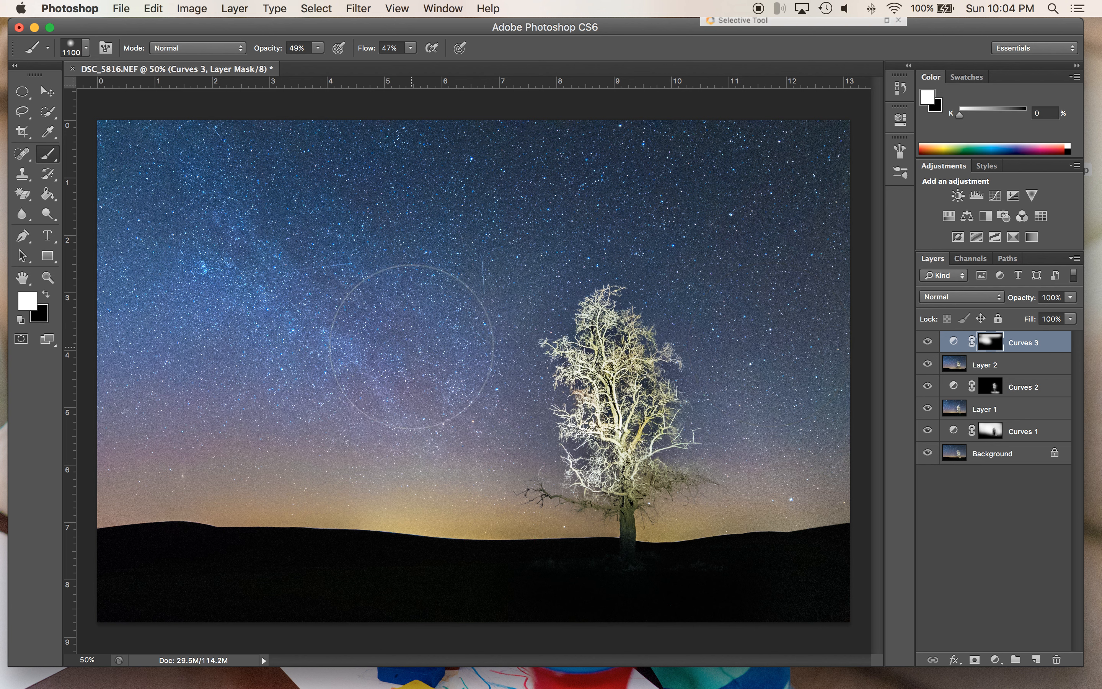
pyautogui.moveTo(755, 403)
pyautogui.mouseDown()
pyautogui.moveTo(755, 187)
pyautogui.moveTo(711, 157)
pyautogui.mouseUp()
pyautogui.moveTo(352, 350)
pyautogui.mouseDown()
pyautogui.moveTo(171, 332)
pyautogui.moveTo(392, 381)
pyautogui.moveTo(177, 383)
pyautogui.mouseUp()
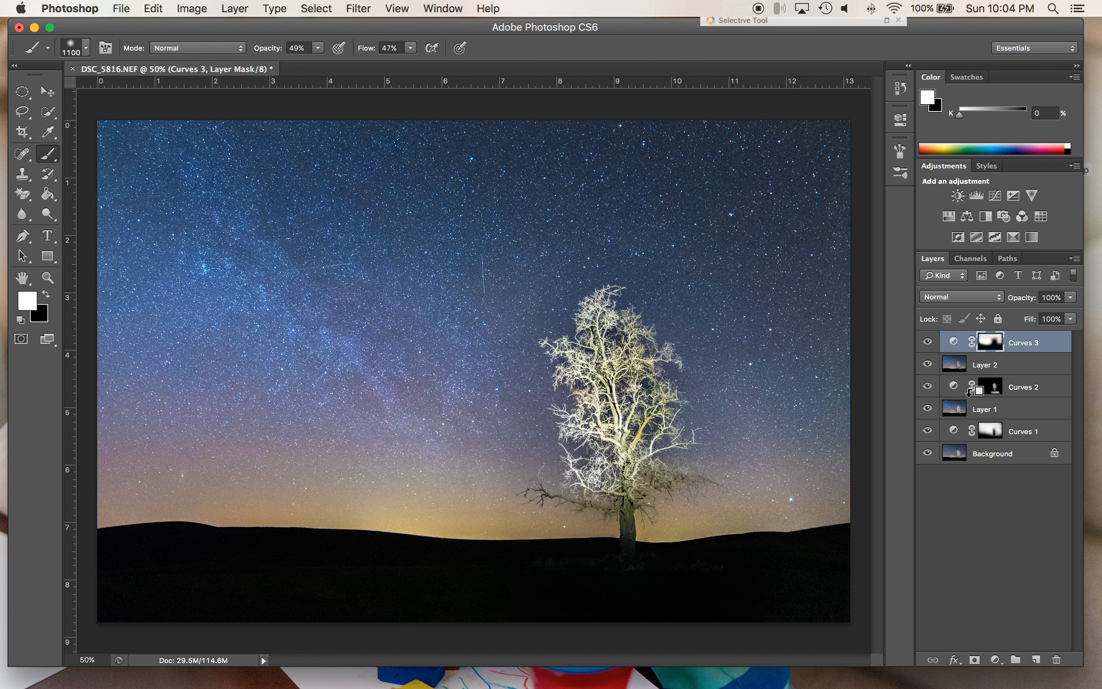
pyautogui.press('super+alt+shift+e')
pyautogui.press('x')
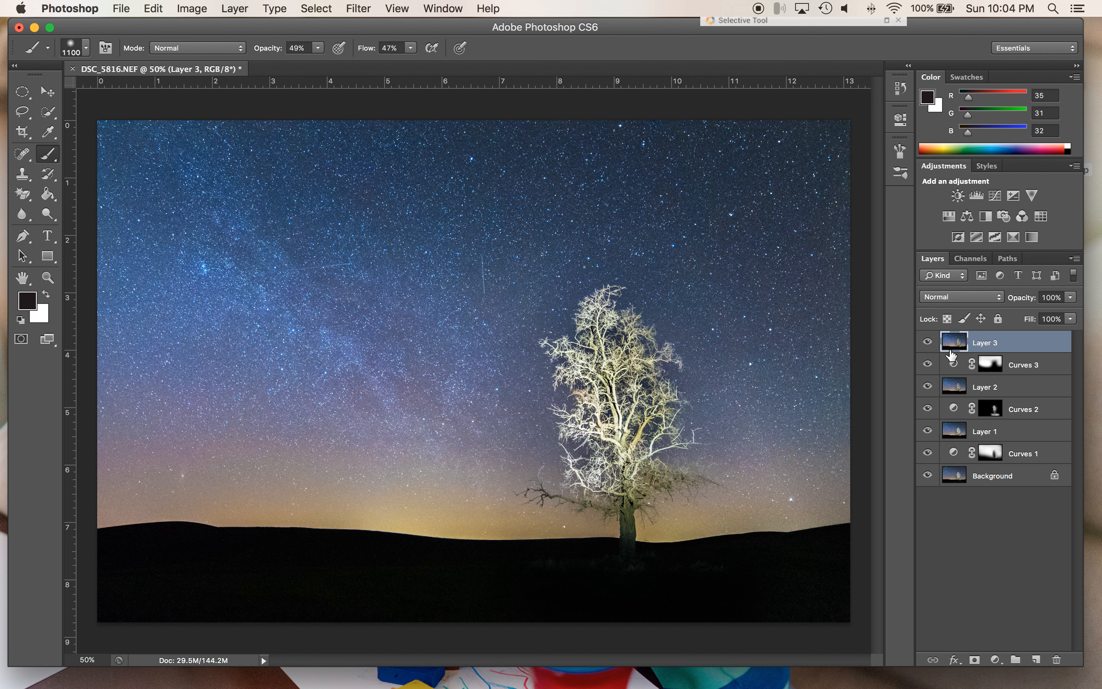
pyautogui.press('super+z')
pyautogui.press('x')
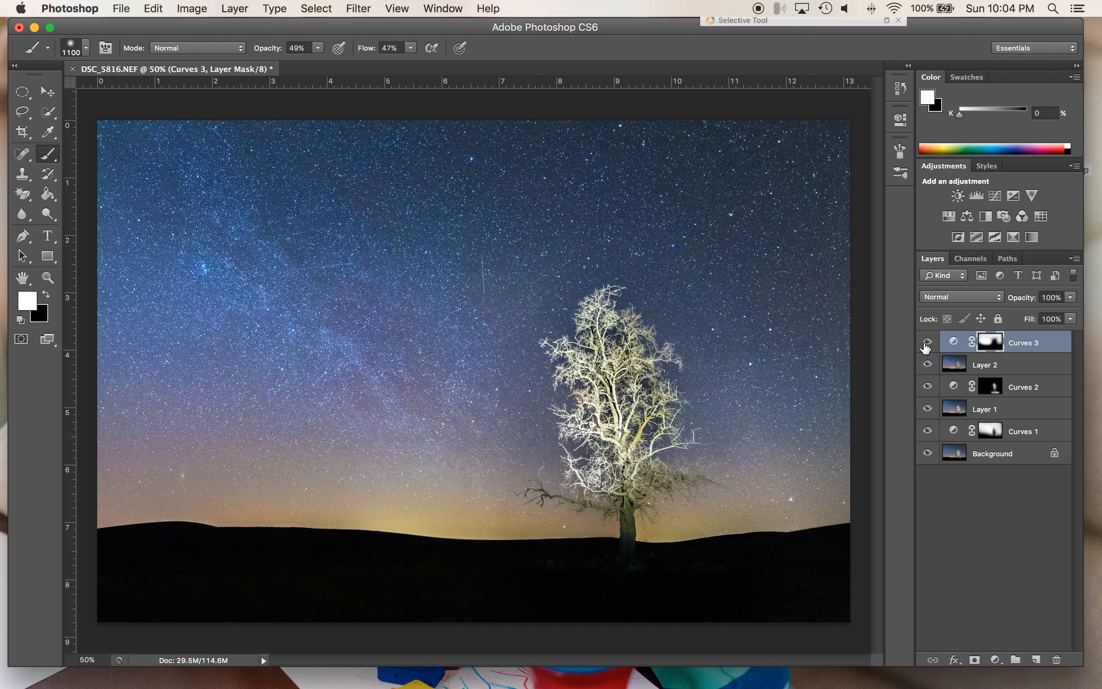
# - Compare the image with and without the Curves 3 adjustment, and stamp all visible layers into a new top layer
pyautogui.click(926, 342)
pyautogui.click(926, 343)
pyautogui.click(926, 342)
pyautogui.click(926, 343)
pyautogui.press('x')
pyautogui.press('super+alt+shift+e')
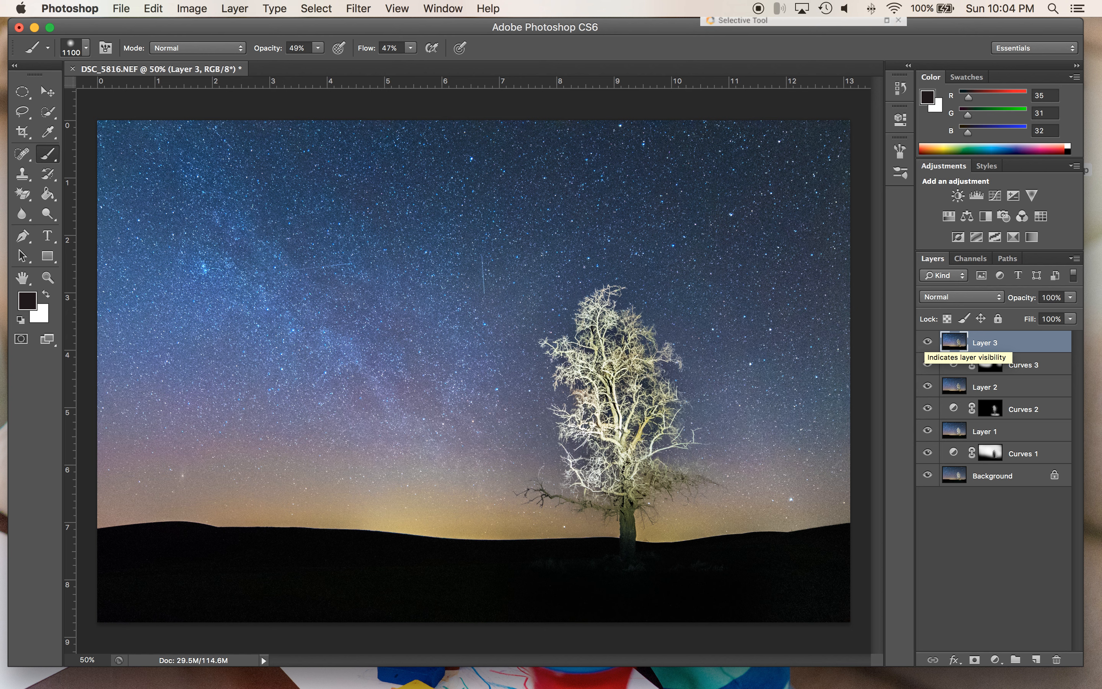
# - Apply a High Pass filter with a radius of 10.1 pixels to the top stamped layer, Layer 3
pyautogui.click(162, 8)
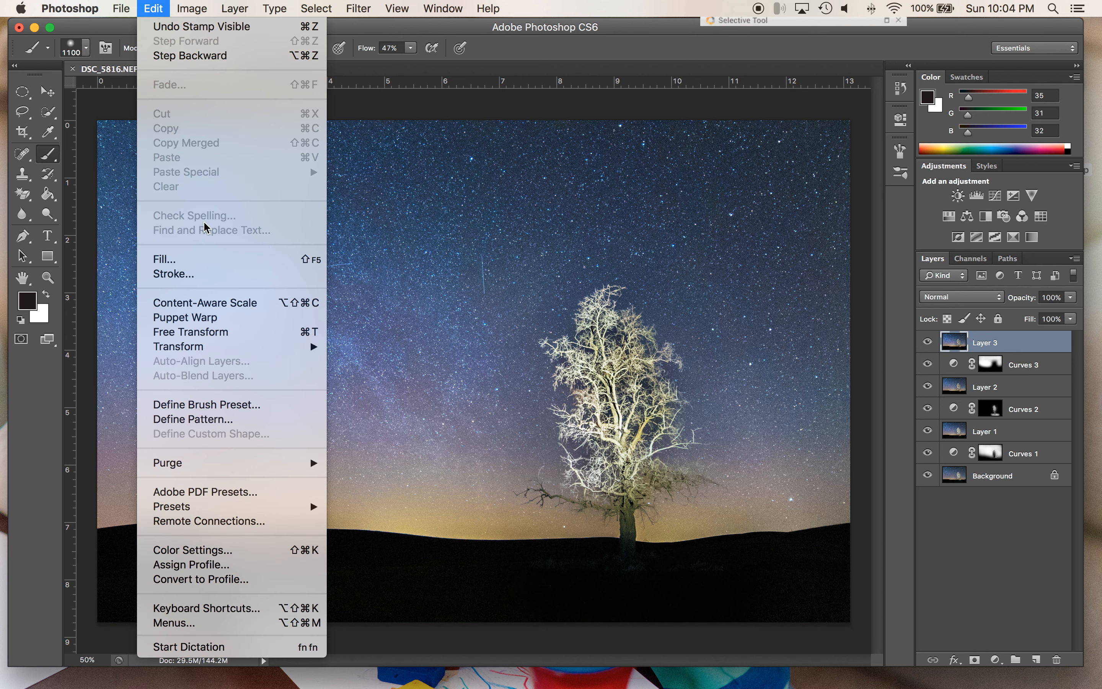
pyautogui.moveTo(358, 8)
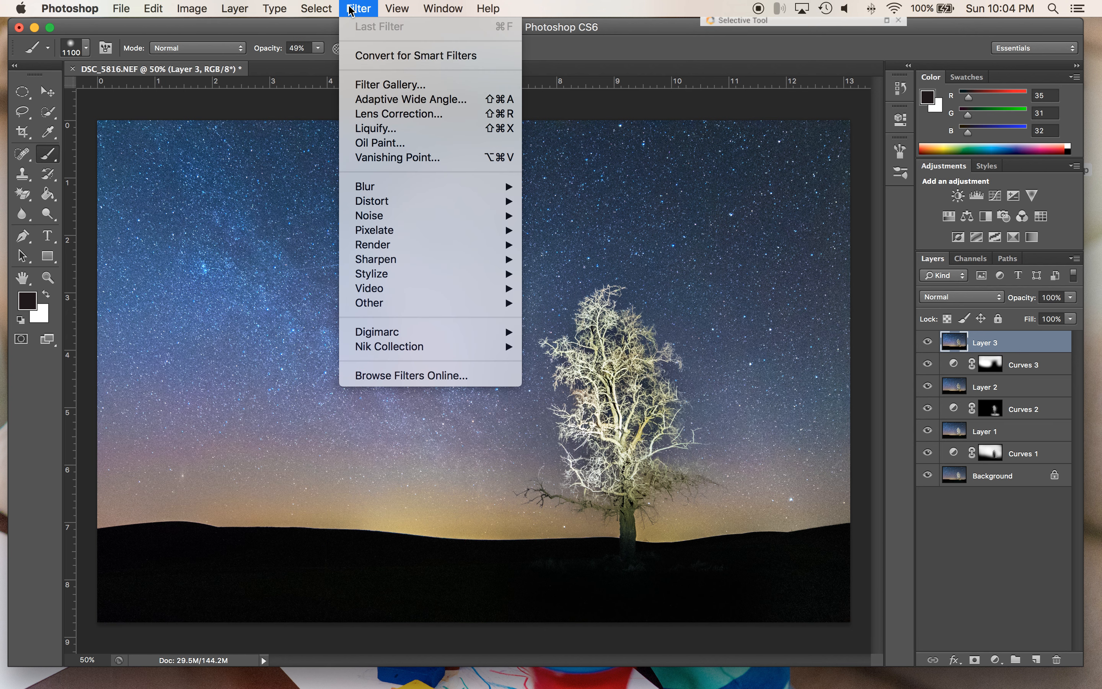
pyautogui.moveTo(395, 303)
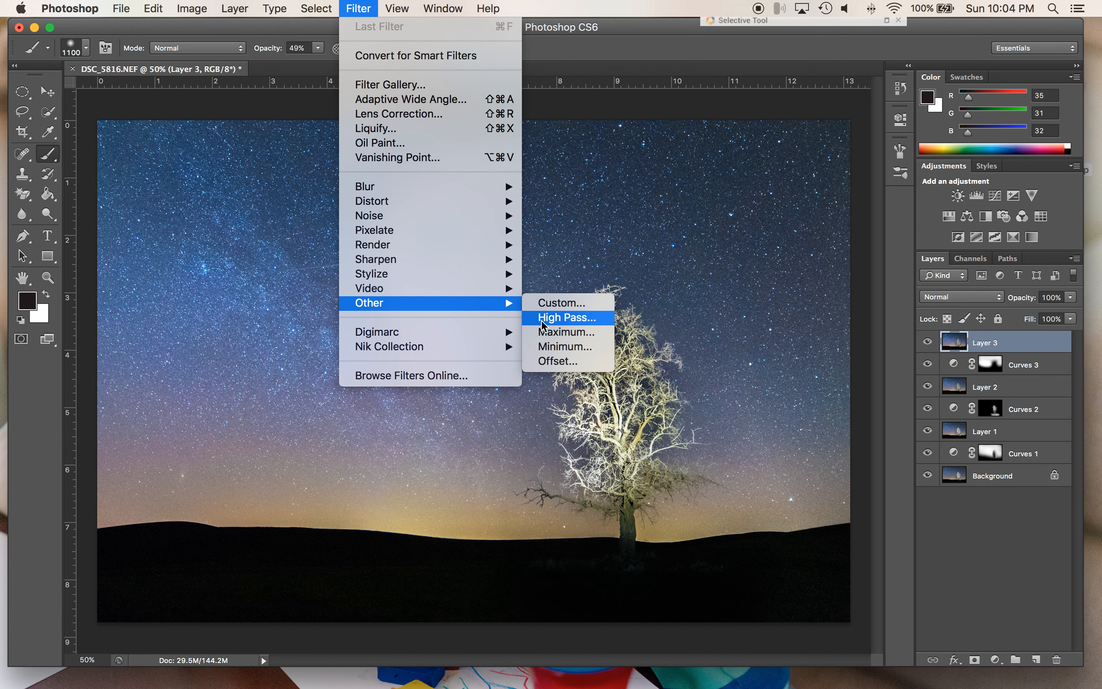
pyautogui.click(567, 317)
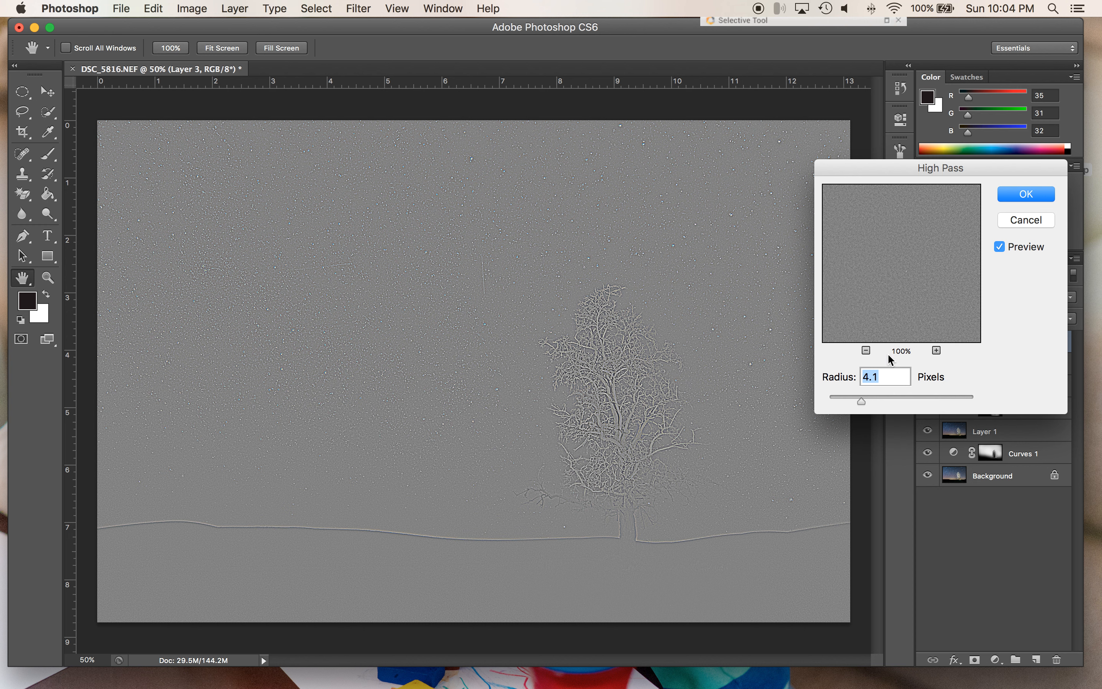
pyautogui.click(865, 350)
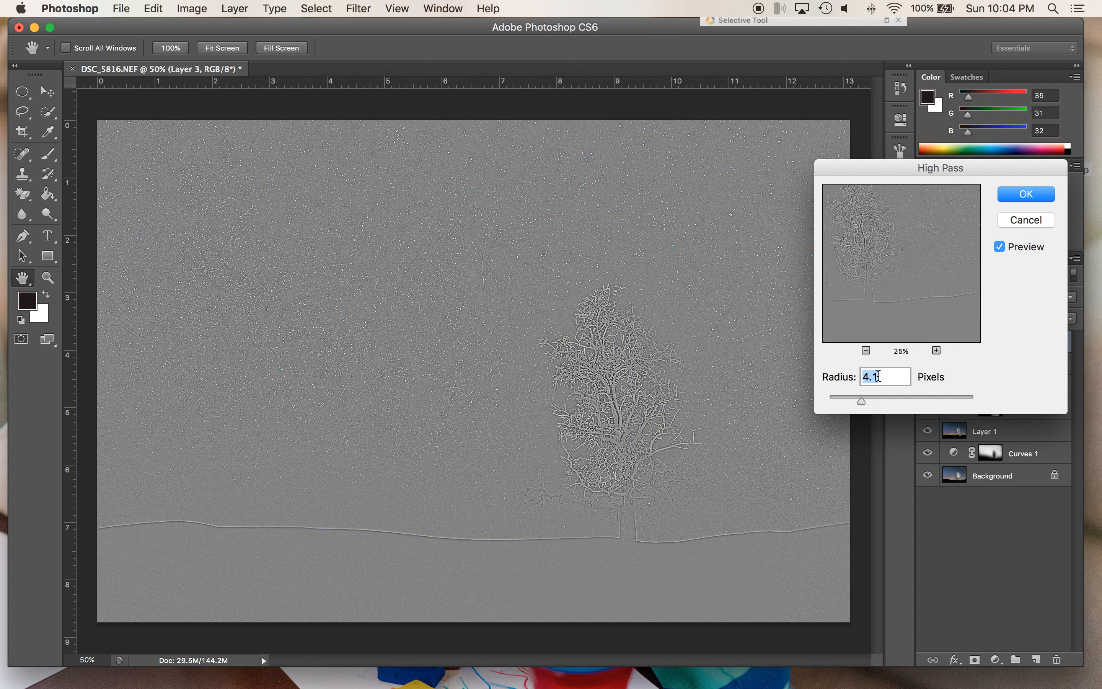
pyautogui.click(843, 402)
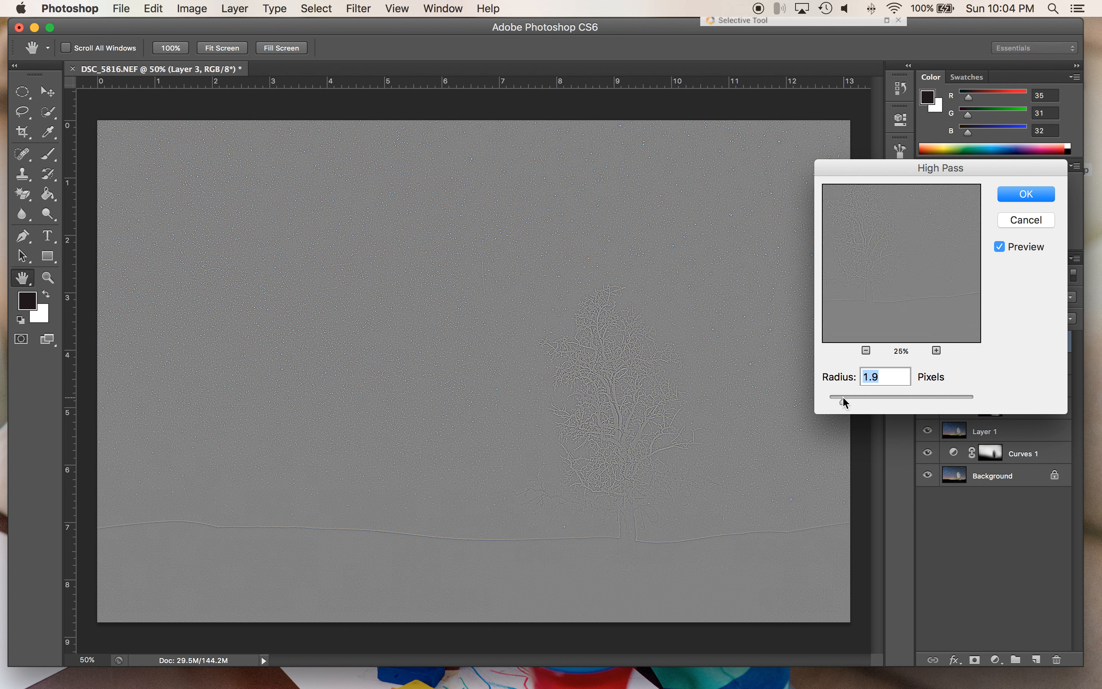
pyautogui.click(865, 401)
pyautogui.moveTo(868, 402); pyautogui.dragTo(889, 402)
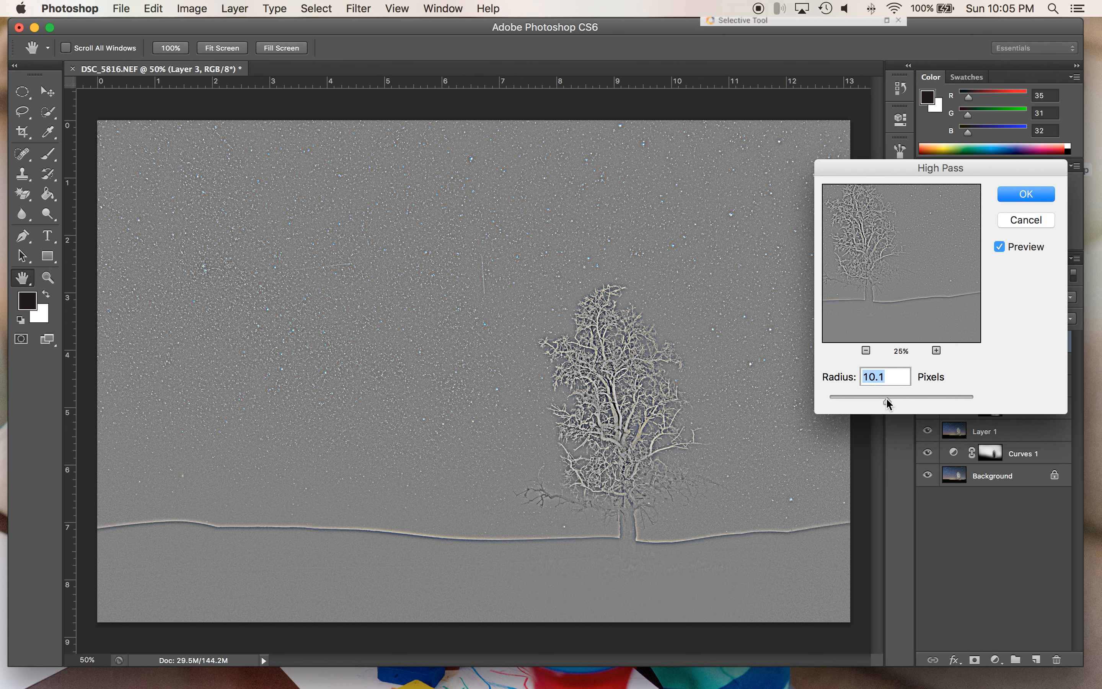
pyautogui.click(1040, 201)
pyautogui.press('b')
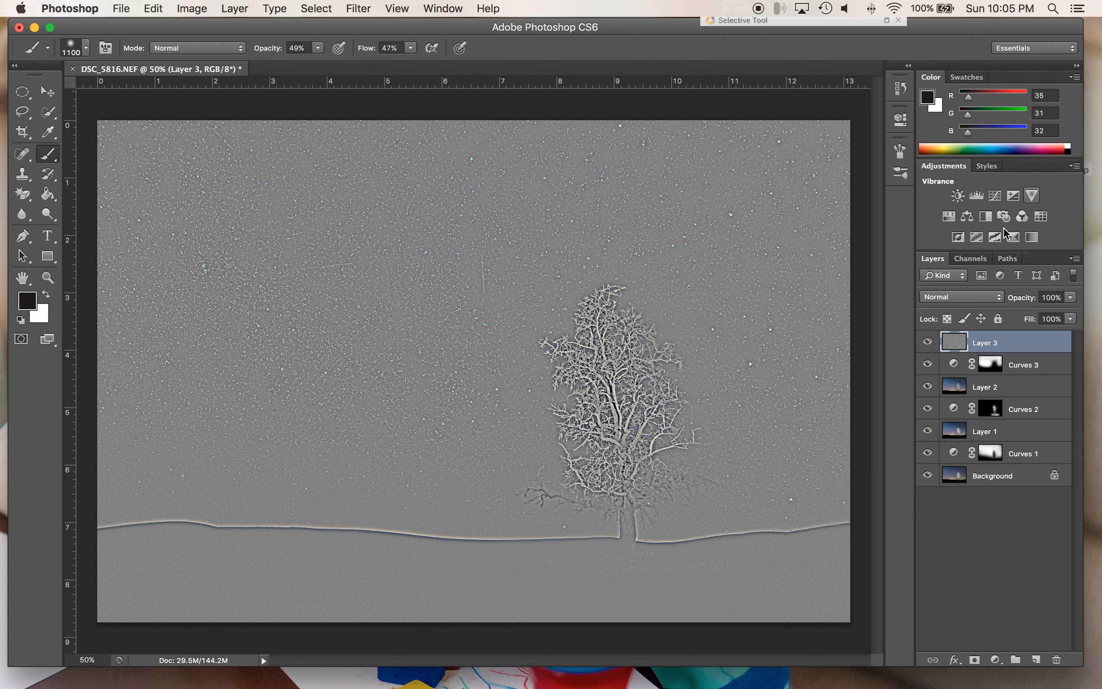
# - Set the blend mode of the High Pass layer to Soft Light and compare the image with and without it
pyautogui.click(956, 301)
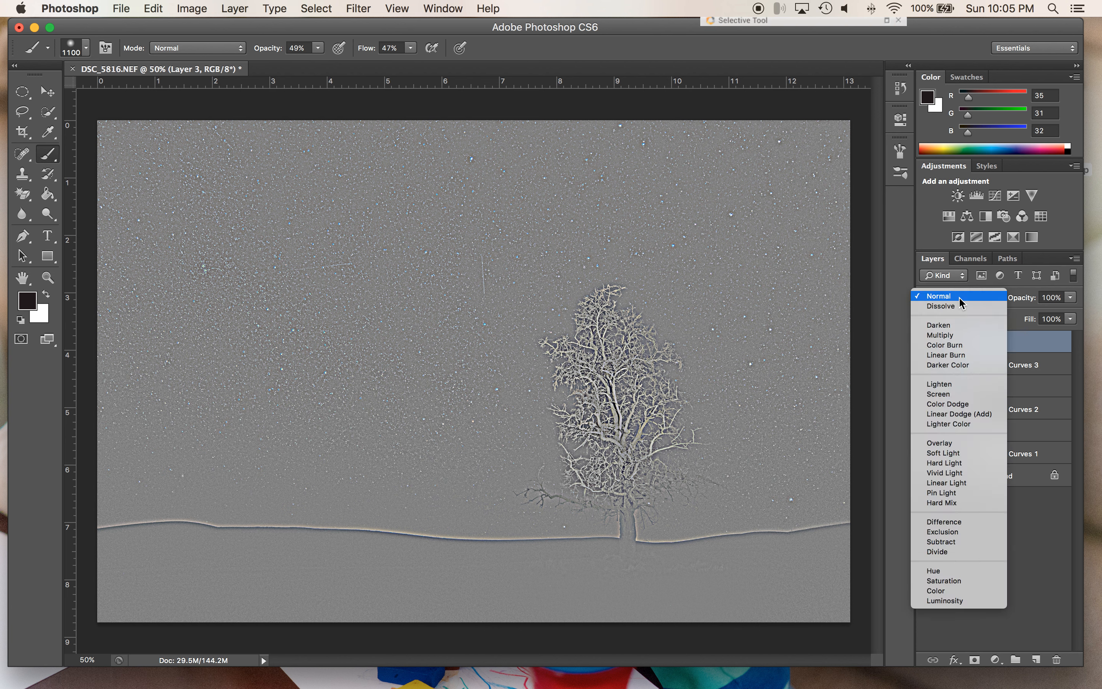
pyautogui.click(953, 453)
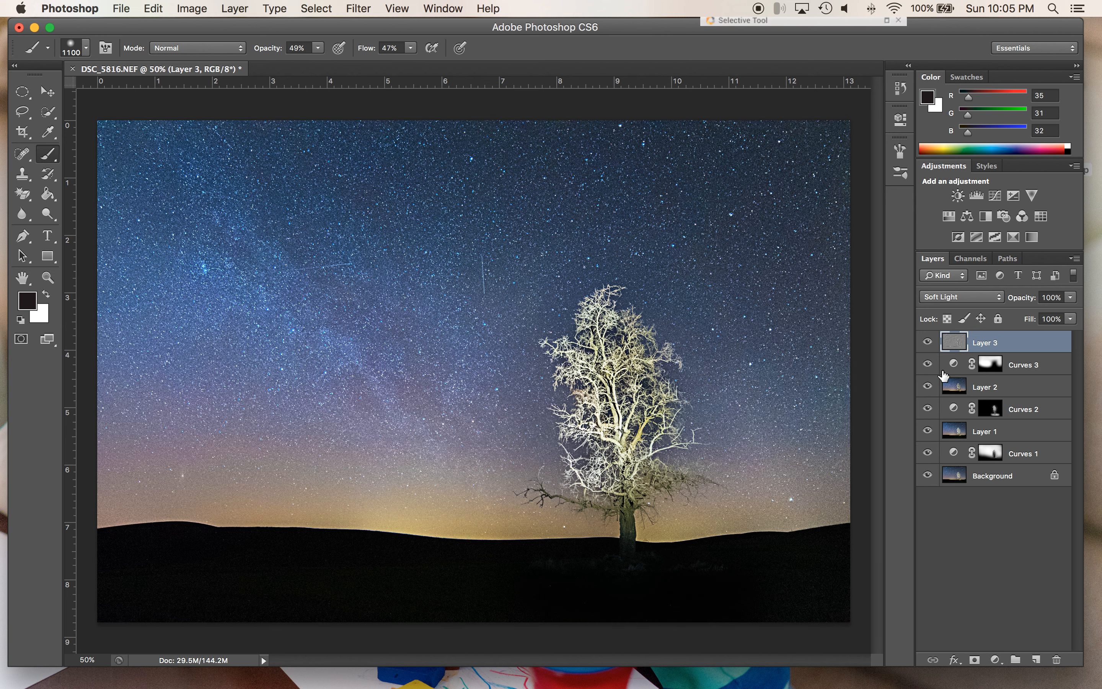
pyautogui.click(925, 340)
pyautogui.click(926, 341)
pyautogui.click(925, 340)
pyautogui.click(927, 342)
# - Add a layer mask to Layer 3 and fill it with the black background color
pyautogui.click(974, 660)
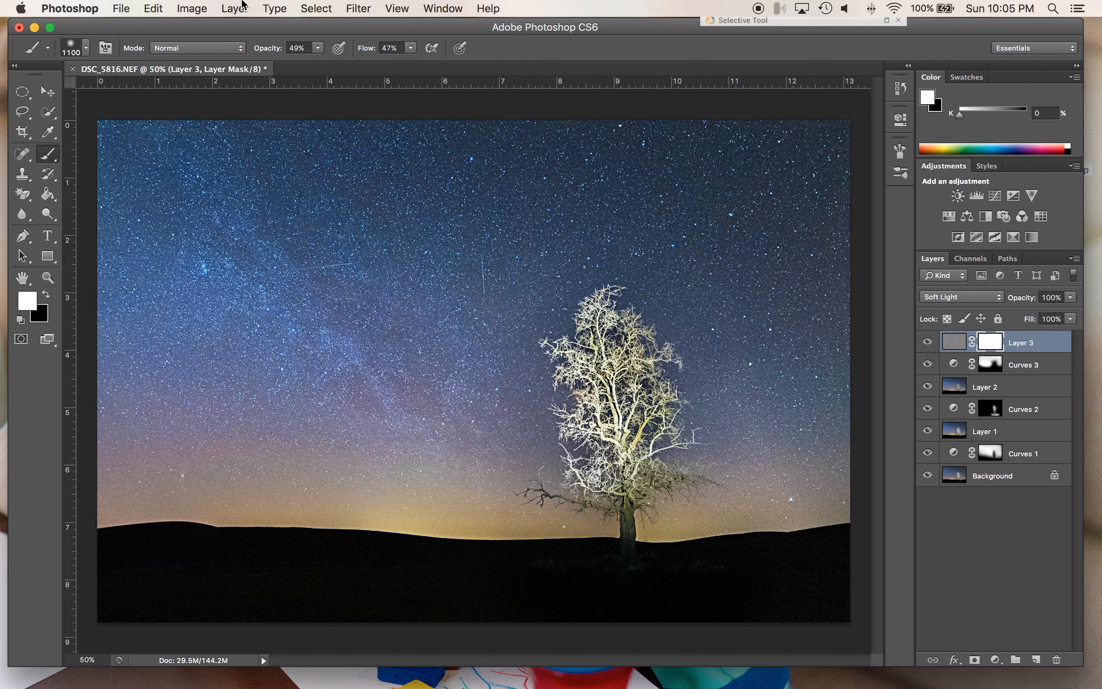
pyautogui.click(203, 9)
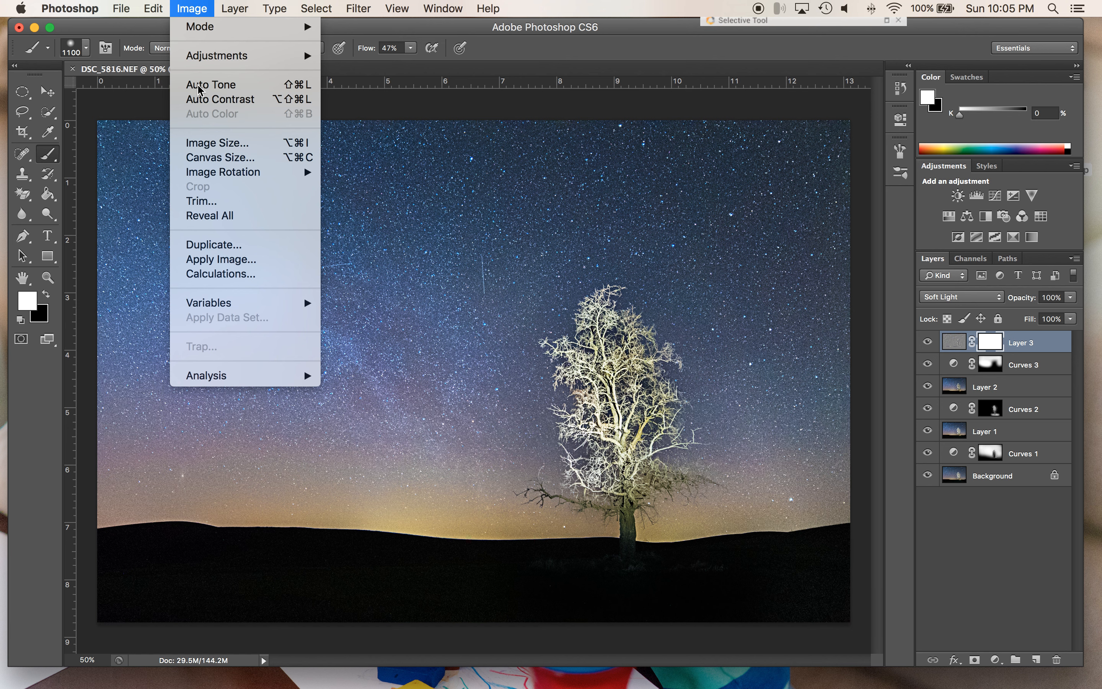
pyautogui.moveTo(161, 14)
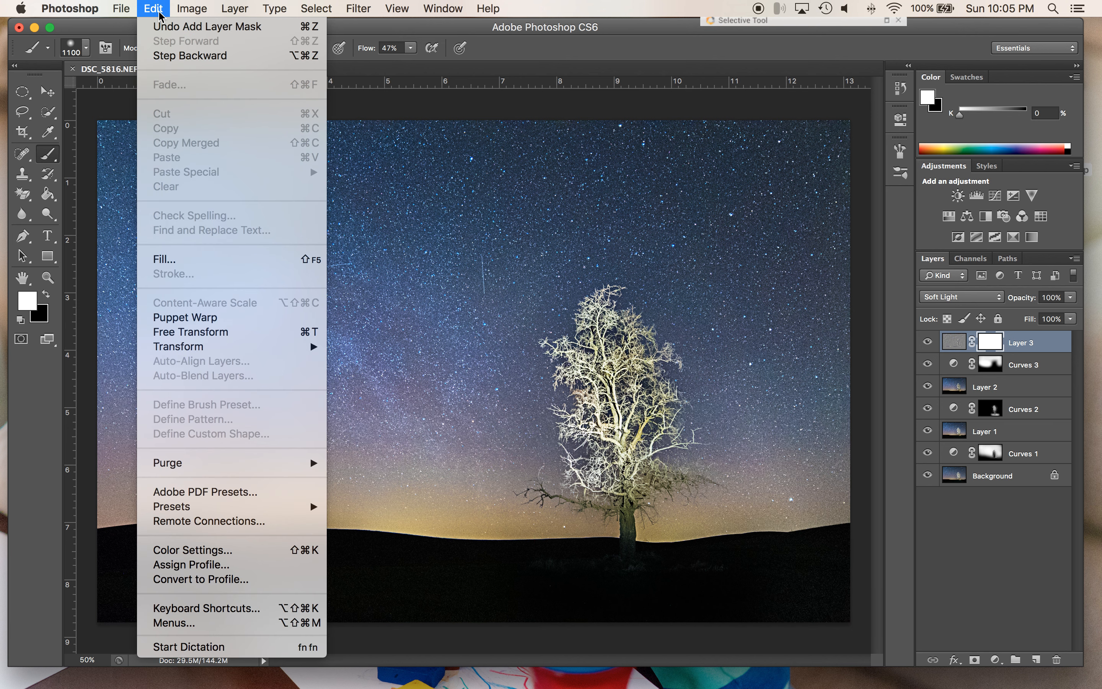
pyautogui.click(182, 258)
pyautogui.click(631, 200)
pyautogui.press('b')
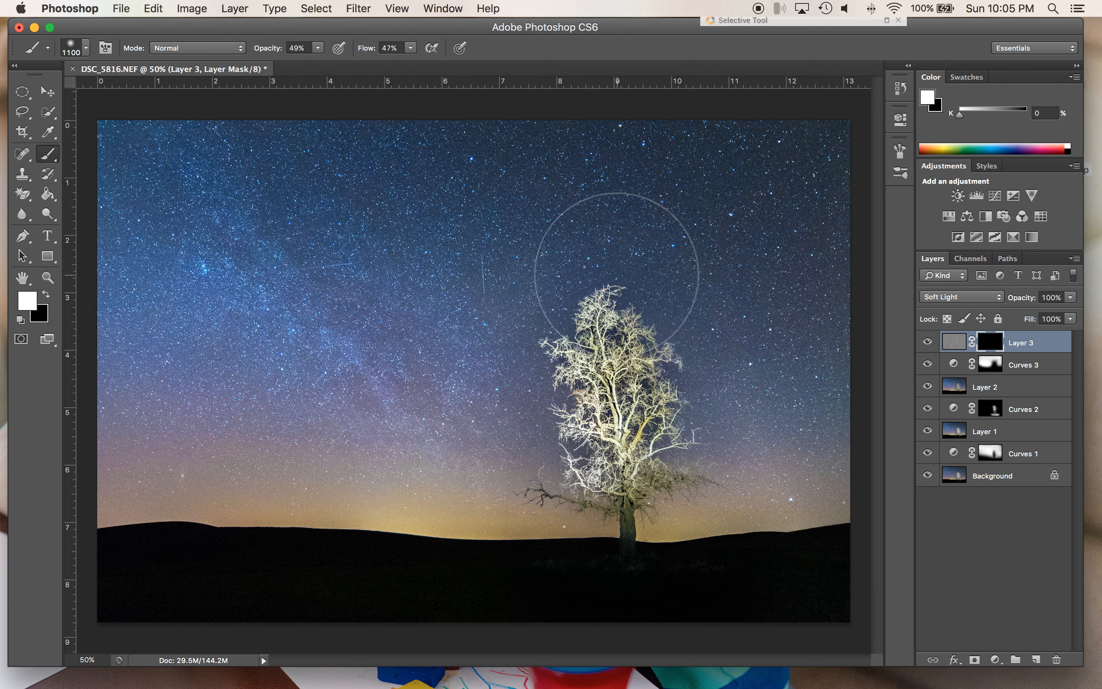
# - Paint white across the sky on the Layer 3 mask with an 1100 px brush, and compare the image with and without the layer
pyautogui.moveTo(256, 231)
pyautogui.mouseDown()
pyautogui.moveTo(279, 193)
pyautogui.moveTo(152, 212)
pyautogui.moveTo(459, 256)
pyautogui.moveTo(548, 184)
pyautogui.moveTo(851, 182)
pyautogui.mouseUp()
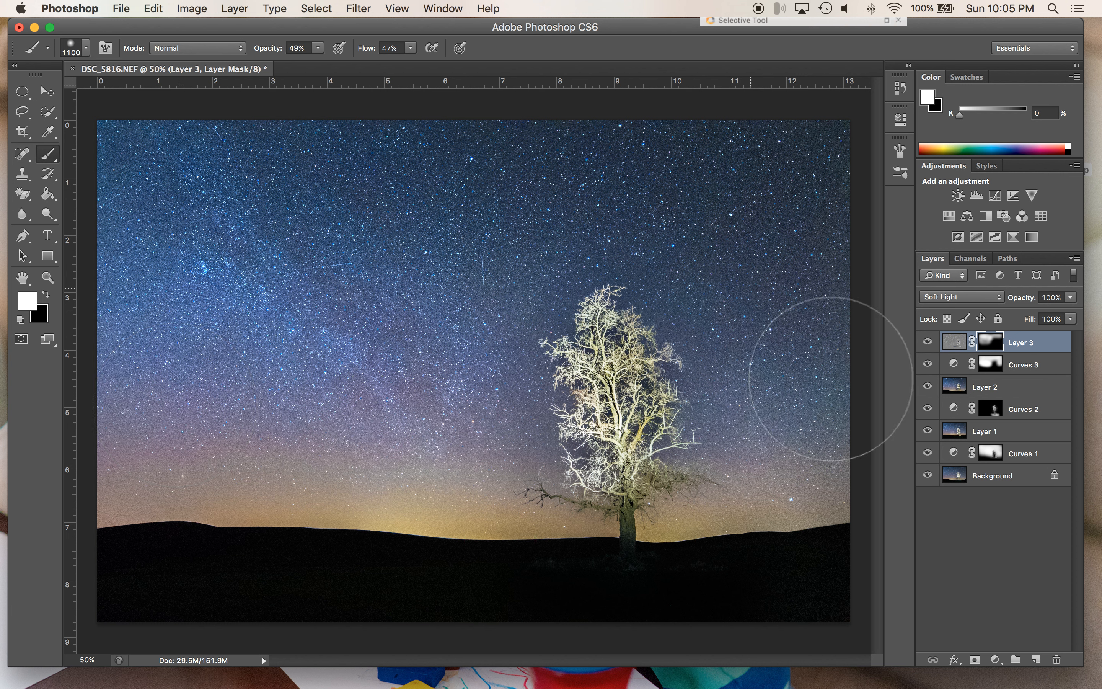
pyautogui.moveTo(802, 364); pyautogui.dragTo(812, 388)
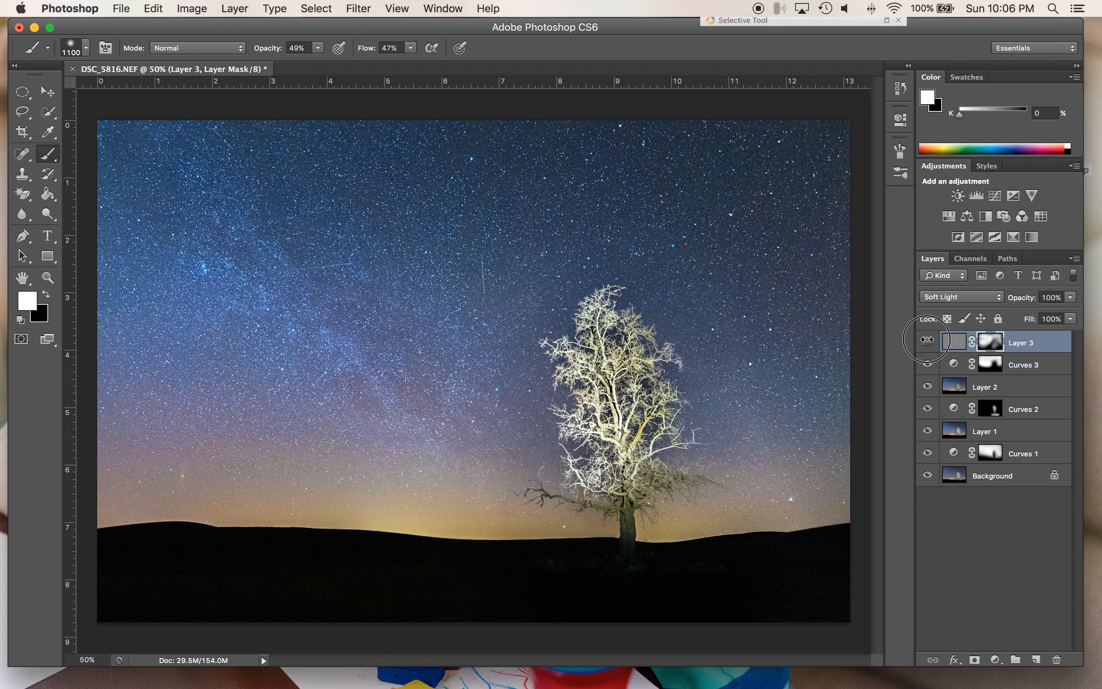
pyautogui.click(927, 341)
pyautogui.click(927, 341)
pyautogui.click(927, 340)
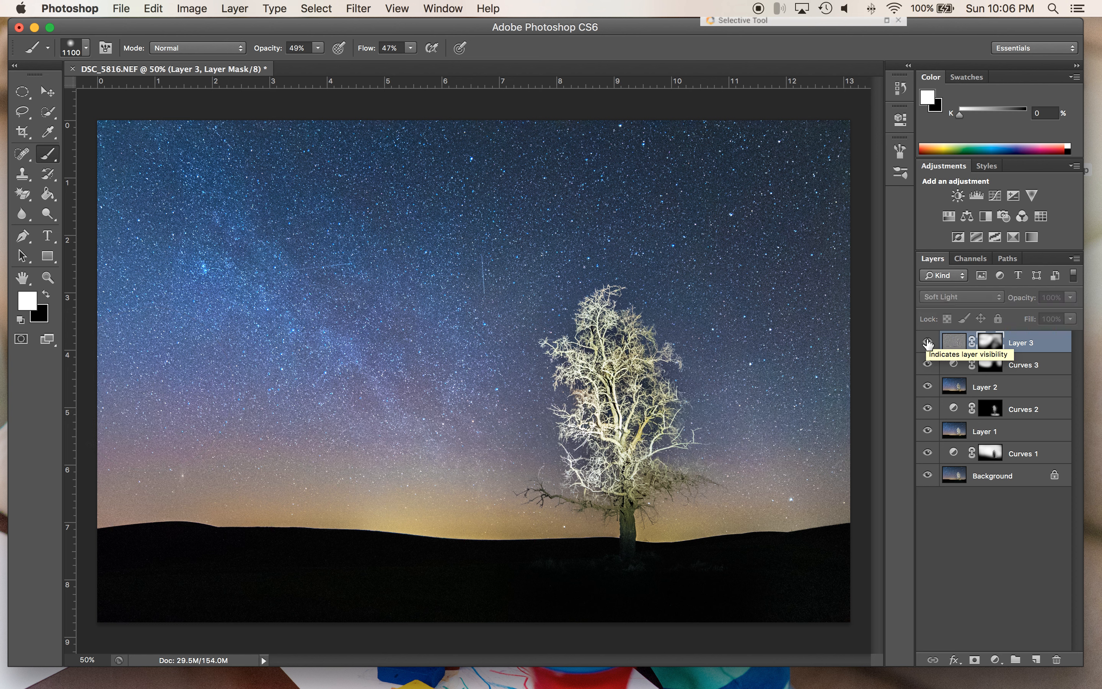
pyautogui.click(927, 342)
pyautogui.click(928, 342)
pyautogui.click(927, 342)
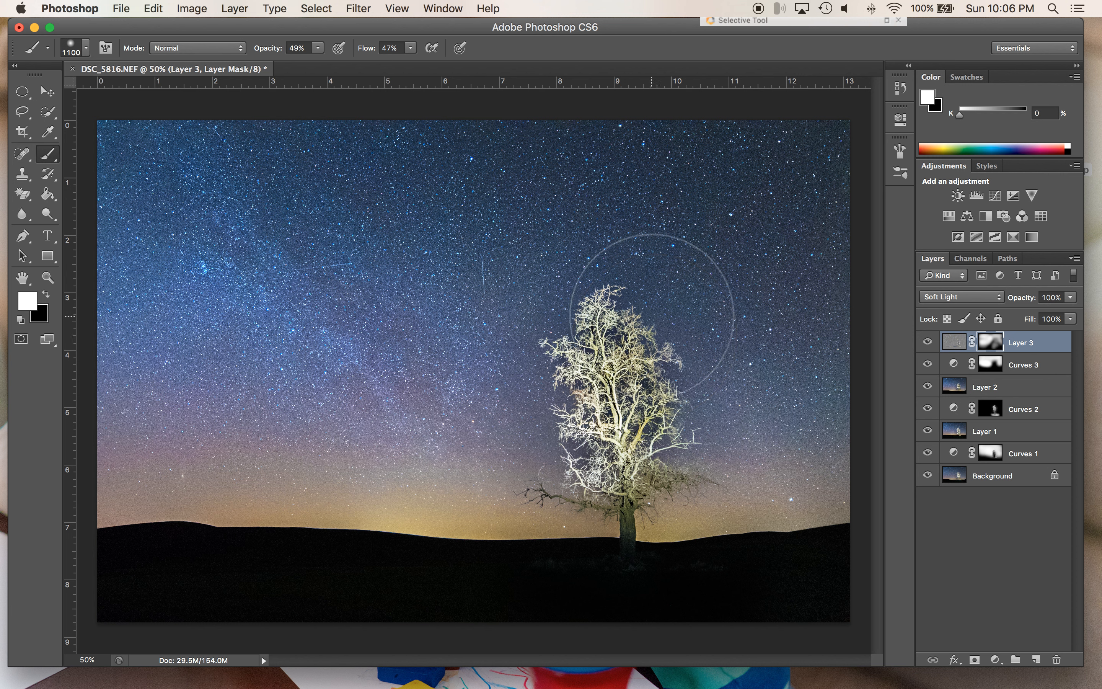
# - Enlarge the brush to 2100 px and paint white over the rest of the image on the Layer 3 mask
pyautogui.press(']')
pyautogui.press(']')
pyautogui.press(']')
pyautogui.press(']')
pyautogui.press(']')
pyautogui.press(']')
pyautogui.press(']')
pyautogui.press(']')
pyautogui.press(']')
pyautogui.press(']')
pyautogui.moveTo(743, 268)
pyautogui.mouseDown()
pyautogui.moveTo(630, 473)
pyautogui.moveTo(227, 562)
pyautogui.moveTo(941, 570)
pyautogui.mouseUp()
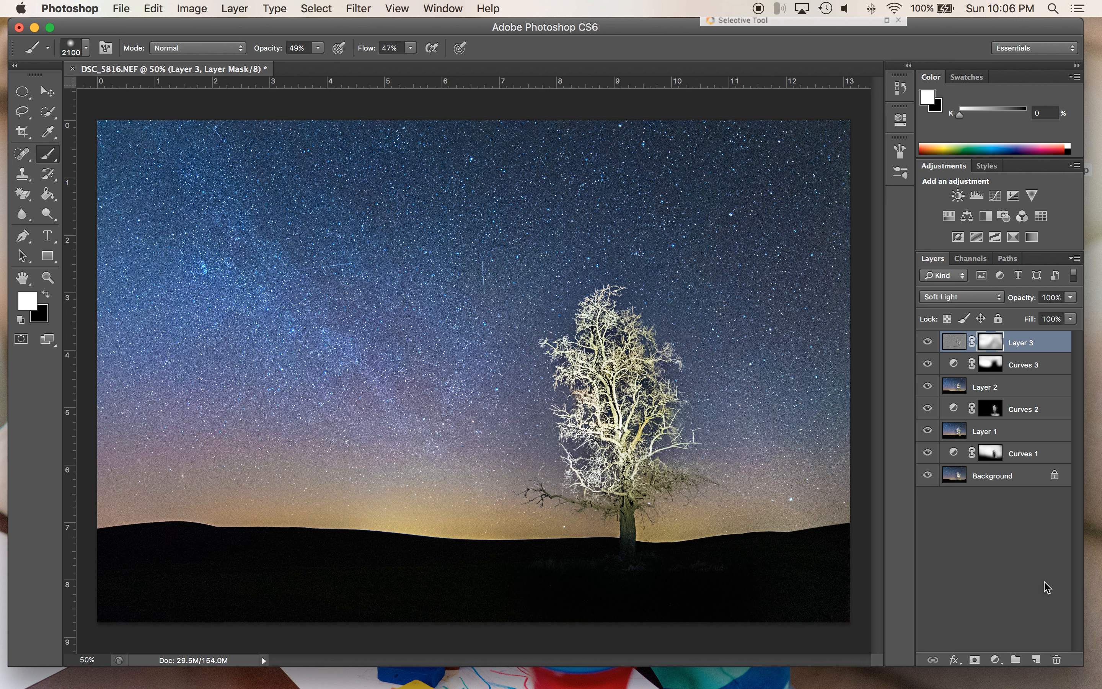
# - Compare the image with and without the High Pass layer, and stamp all visible layers into a new top layer
pyautogui.click(928, 347)
pyautogui.click(927, 346)
pyautogui.click(928, 346)
pyautogui.click(928, 347)
pyautogui.press('x')
pyautogui.press('super+alt+shift+e')
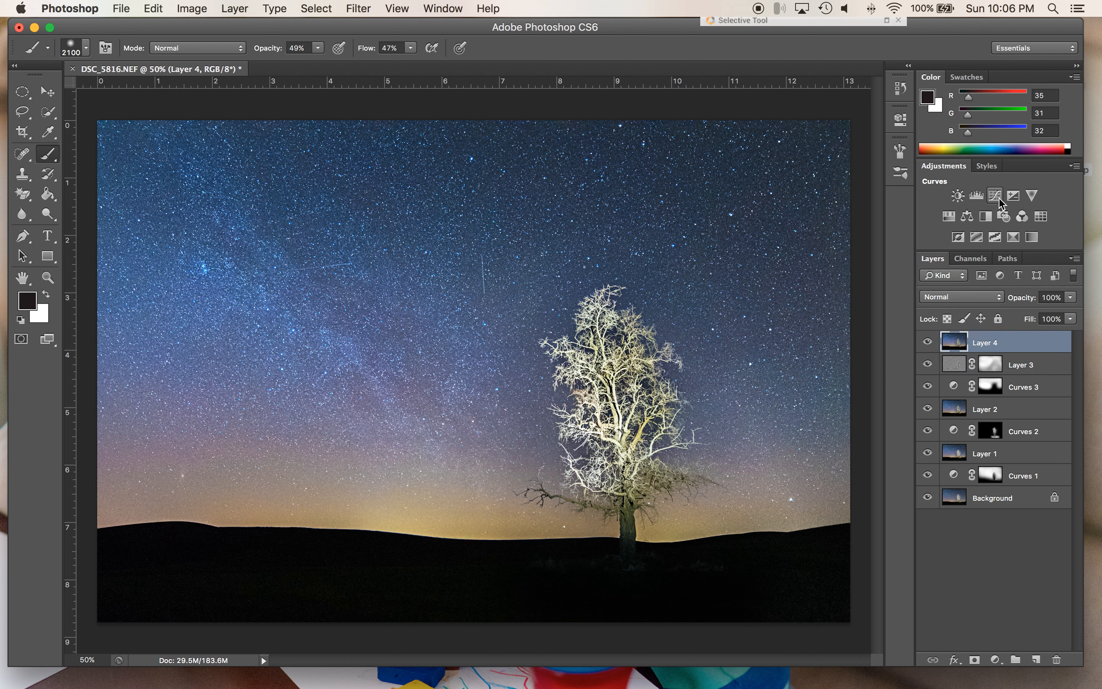
# - Add a Curves adjustment above Layer 4 and darken the sampled tone beside the tree from input 98 to output 64
pyautogui.click(995, 196)
pyautogui.click(735, 174)
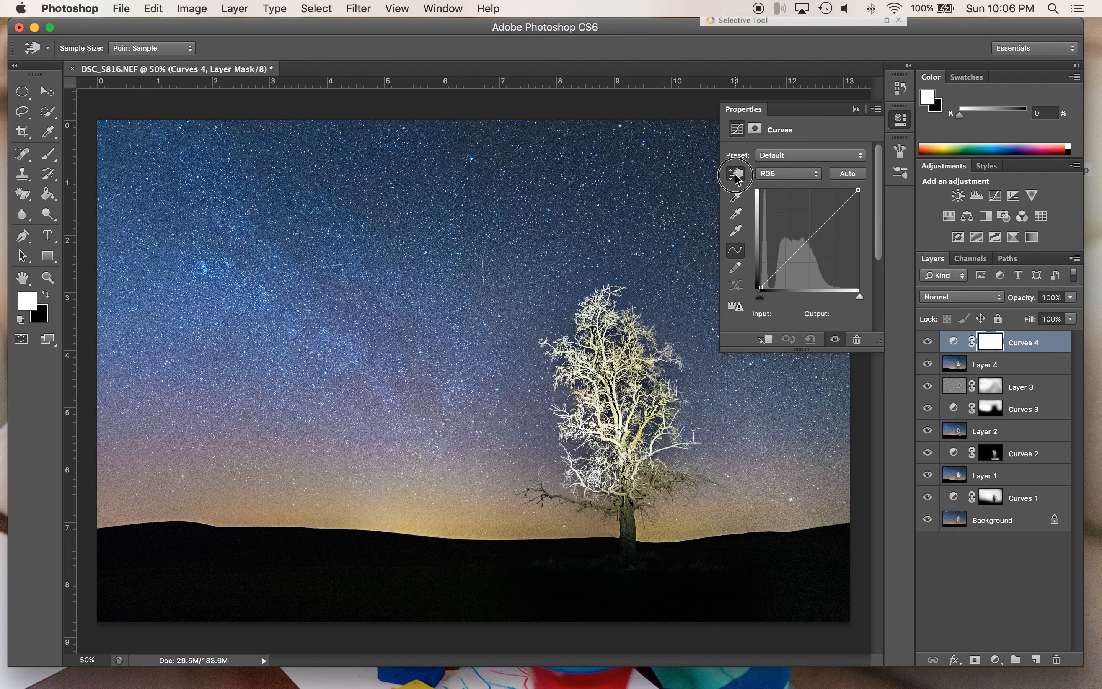
pyautogui.moveTo(597, 363); pyautogui.dragTo(582, 397)
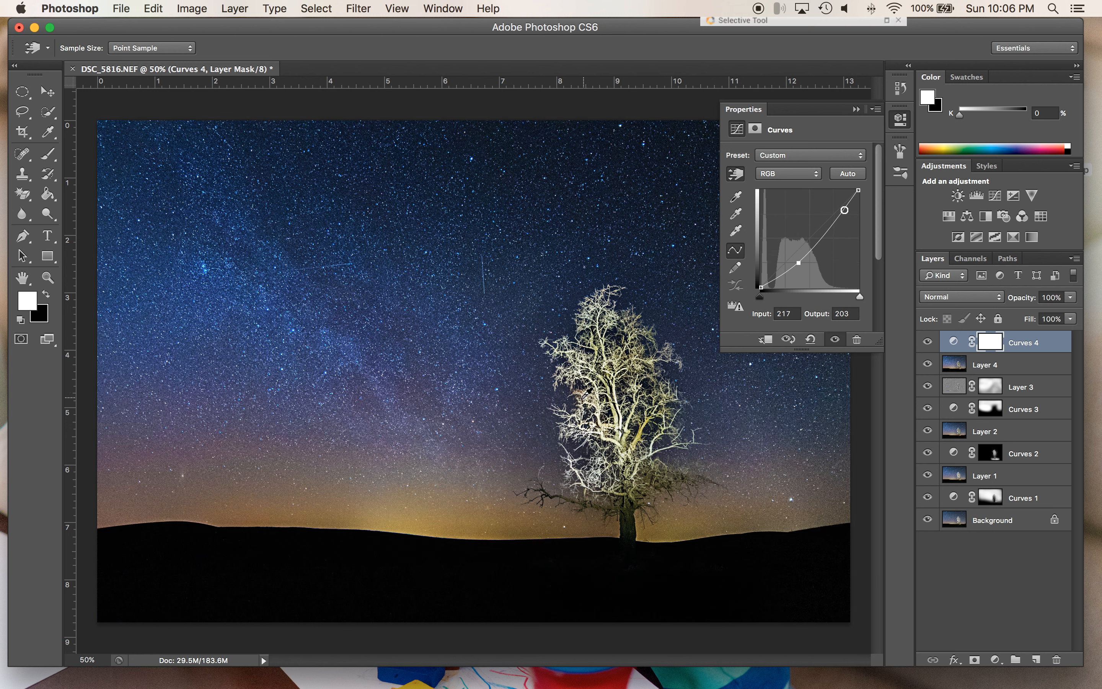
# - Fill the Curves 4 mask with the black background color at 100% opacity, and paint white over the tree with a 2100 px brush
pyautogui.click(154, 10)
pyautogui.click(181, 258)
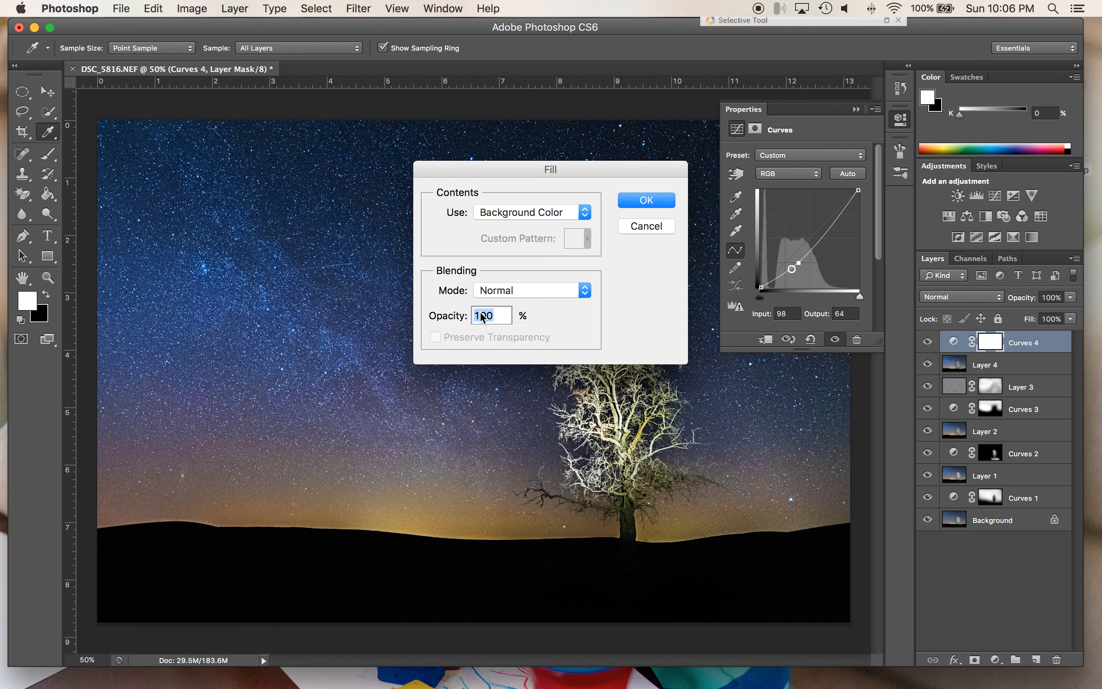
pyautogui.click(646, 206)
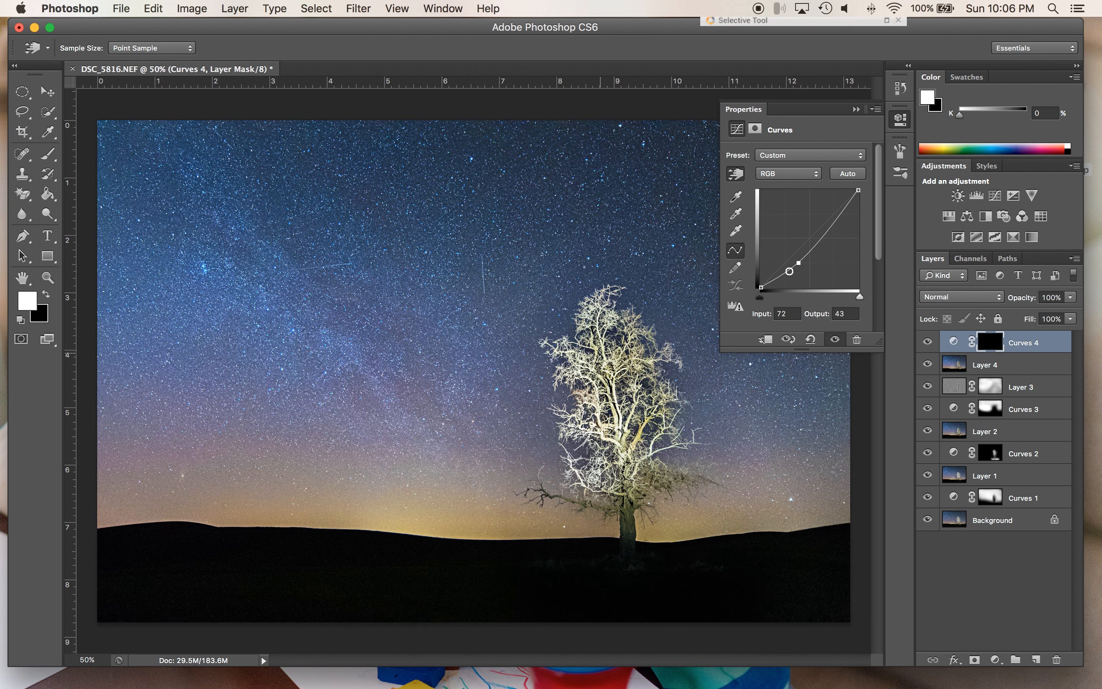
pyautogui.press('b')
pyautogui.moveTo(606, 558)
pyautogui.mouseDown()
pyautogui.moveTo(627, 546)
pyautogui.moveTo(738, 566)
pyautogui.moveTo(640, 479)
pyautogui.moveTo(601, 373)
pyautogui.moveTo(590, 394)
pyautogui.moveTo(620, 640)
pyautogui.moveTo(571, 615)
pyautogui.moveTo(614, 403)
pyautogui.mouseUp()
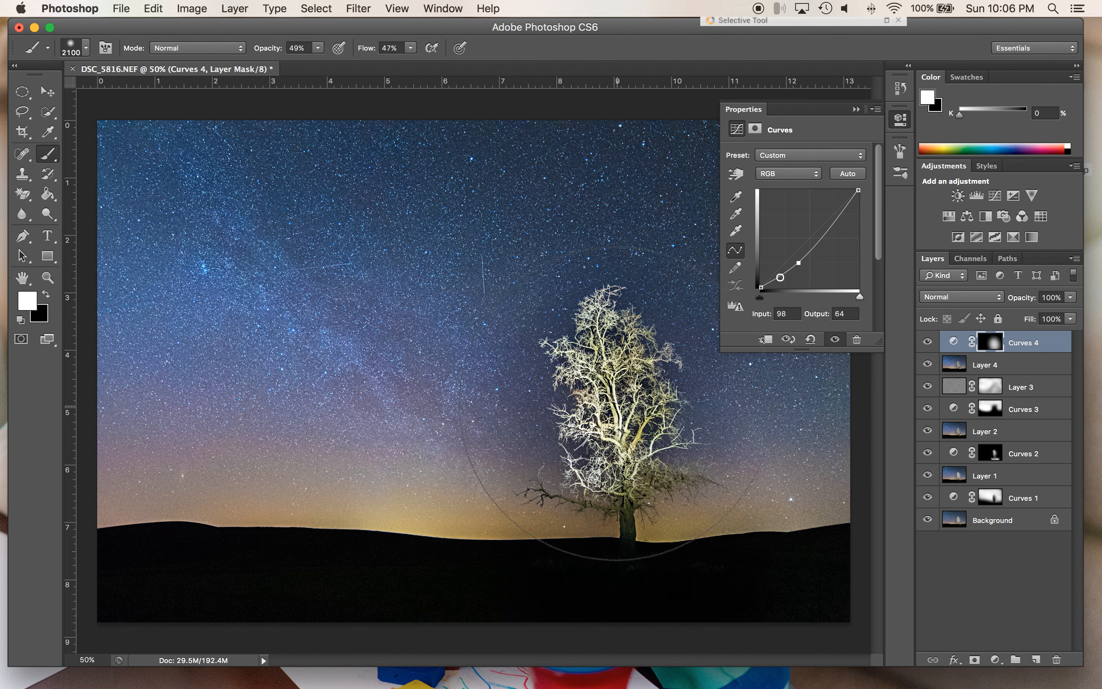
# - Open Refine Mask for the Curves 4 mask and set its view to On White
pyautogui.rightClick(987, 353)
pyautogui.click(865, 465)
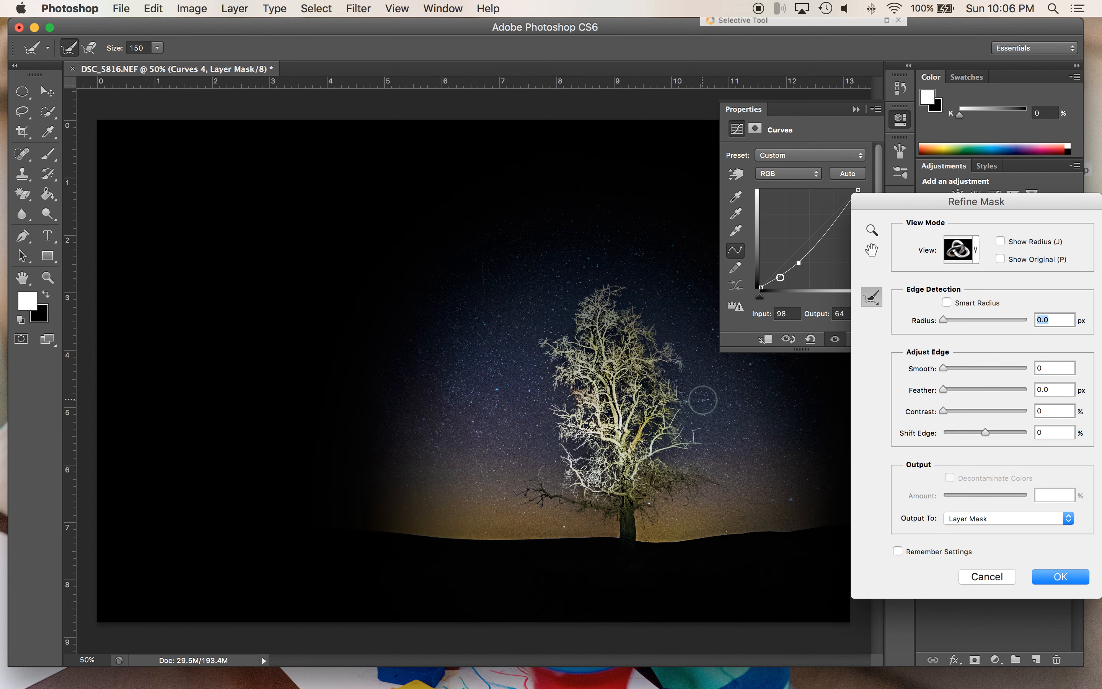
pyautogui.click(975, 251)
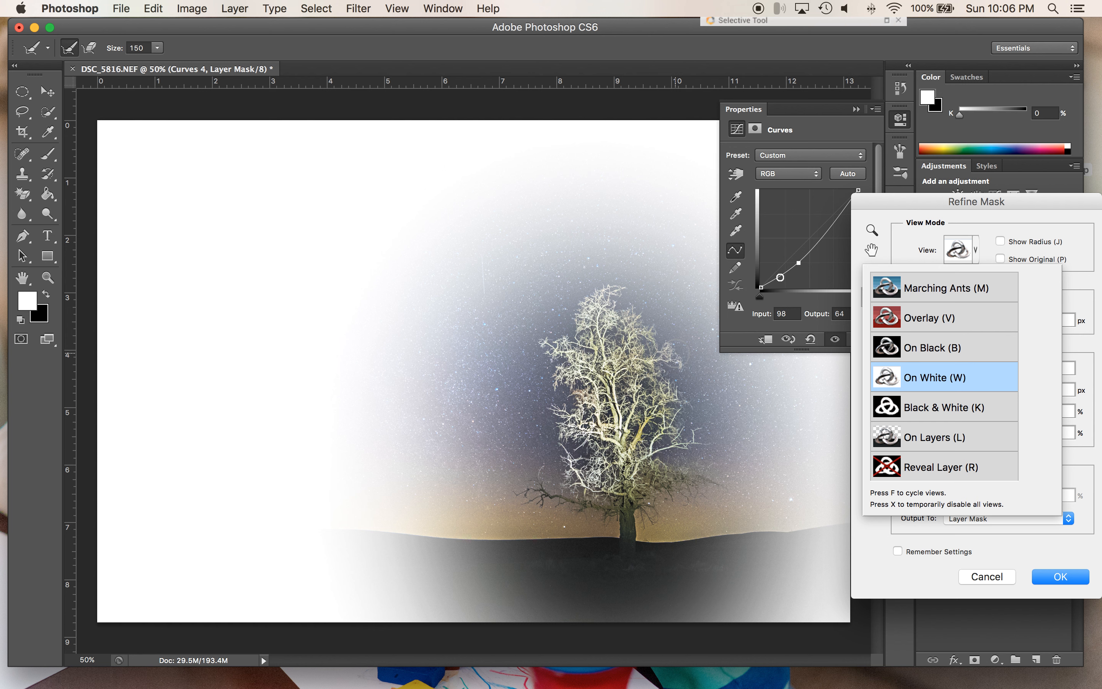
pyautogui.click(676, 353)
# - Brush over the tree, surrounding sky and ground with a size 600 Refine Radius brush, and output the refinement to the layer mask
pyautogui.press(']')
pyautogui.press(']')
pyautogui.press(']')
pyautogui.press(']')
pyautogui.press(']')
pyautogui.press(']')
pyautogui.press(']')
pyautogui.moveTo(699, 353)
pyautogui.mouseDown()
pyautogui.moveTo(731, 421)
pyautogui.moveTo(720, 492)
pyautogui.moveTo(677, 536)
pyautogui.moveTo(722, 531)
pyautogui.moveTo(779, 481)
pyautogui.moveTo(799, 412)
pyautogui.moveTo(640, 269)
pyautogui.moveTo(567, 243)
pyautogui.moveTo(530, 313)
pyautogui.moveTo(515, 424)
pyautogui.moveTo(449, 463)
pyautogui.moveTo(472, 510)
pyautogui.moveTo(561, 529)
pyautogui.moveTo(548, 595)
pyautogui.moveTo(597, 588)
pyautogui.moveTo(716, 624)
pyautogui.moveTo(812, 627)
pyautogui.mouseUp()
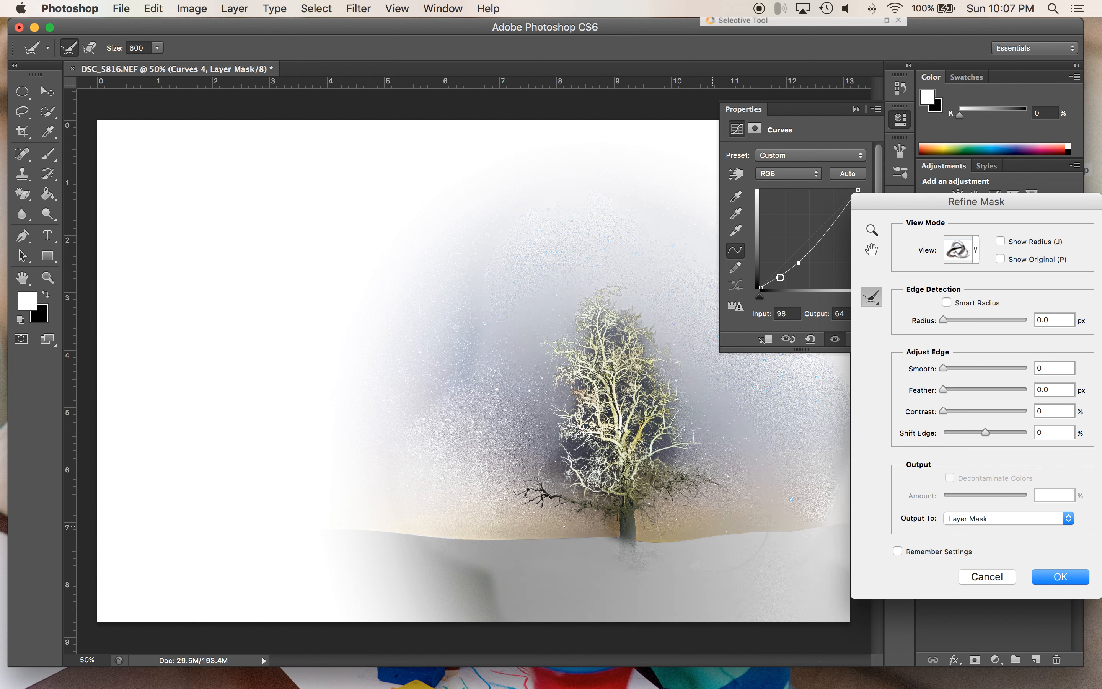
pyautogui.moveTo(710, 537)
pyautogui.mouseDown()
pyautogui.moveTo(735, 506)
pyautogui.moveTo(759, 427)
pyautogui.moveTo(720, 328)
pyautogui.moveTo(620, 272)
pyautogui.moveTo(556, 316)
pyautogui.moveTo(522, 450)
pyautogui.moveTo(532, 561)
pyautogui.moveTo(587, 557)
pyautogui.moveTo(625, 593)
pyautogui.mouseUp()
pyautogui.moveTo(435, 264)
pyautogui.mouseDown()
pyautogui.moveTo(474, 506)
pyautogui.moveTo(597, 592)
pyautogui.mouseUp()
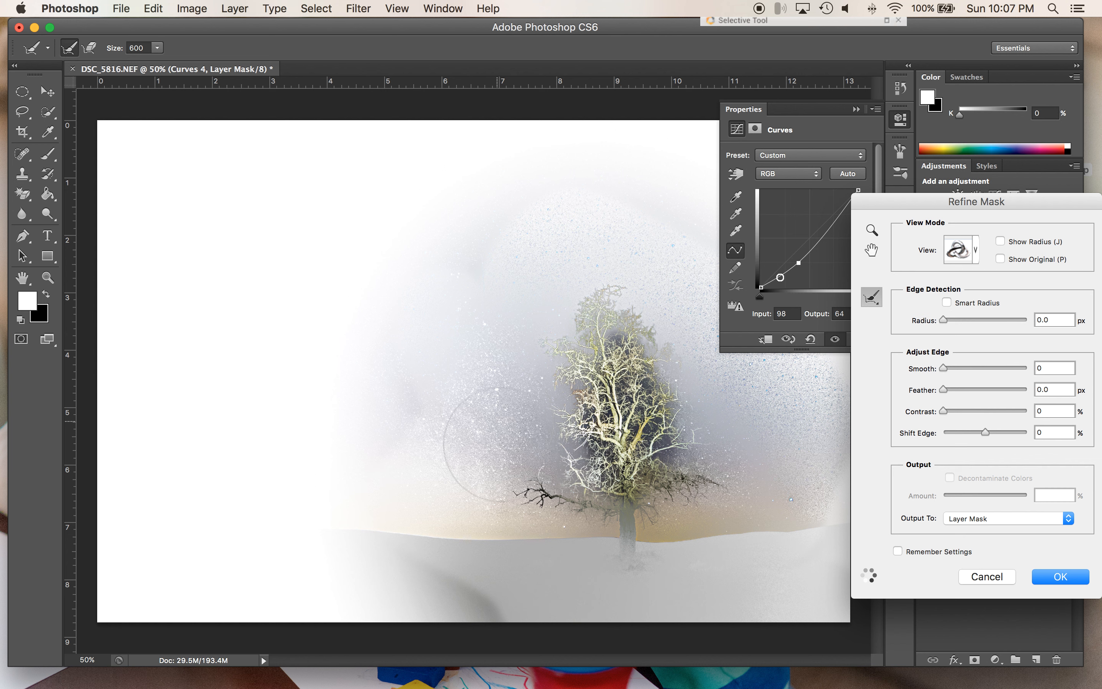
pyautogui.moveTo(482, 409); pyautogui.dragTo(506, 411)
pyautogui.moveTo(469, 286); pyautogui.dragTo(488, 327)
pyautogui.moveTo(561, 204)
pyautogui.mouseDown()
pyautogui.moveTo(633, 243)
pyautogui.moveTo(696, 322)
pyautogui.moveTo(777, 350)
pyautogui.moveTo(703, 385)
pyautogui.moveTo(761, 405)
pyautogui.moveTo(791, 438)
pyautogui.moveTo(781, 477)
pyautogui.moveTo(726, 492)
pyautogui.moveTo(716, 525)
pyautogui.moveTo(688, 562)
pyautogui.mouseUp()
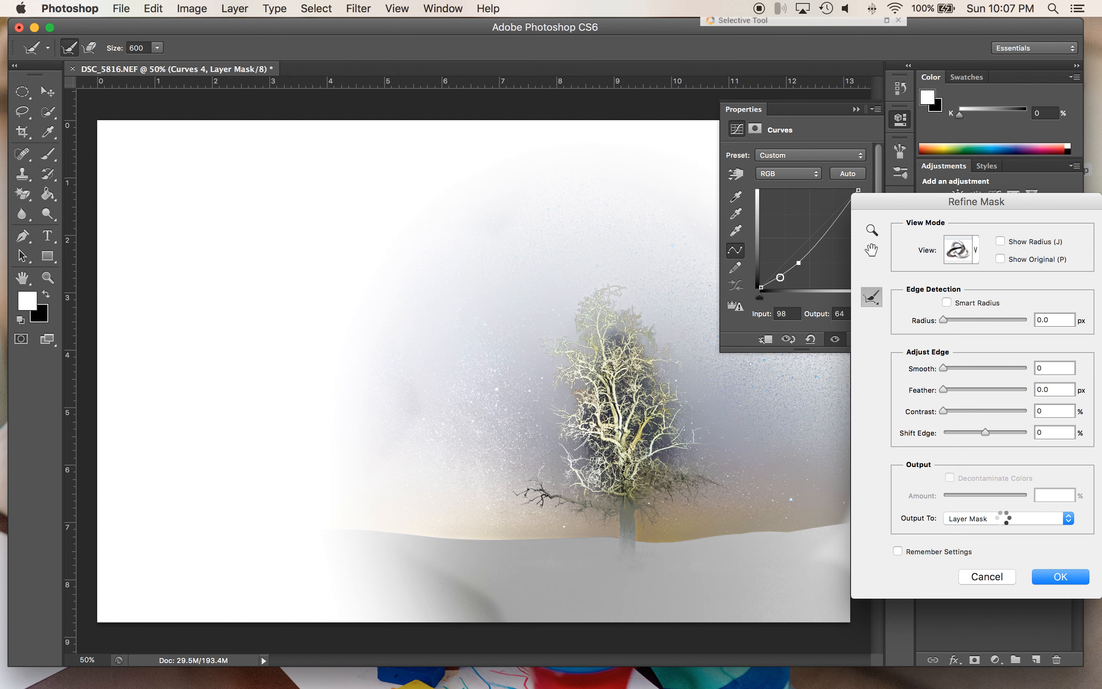
pyautogui.press('Return')
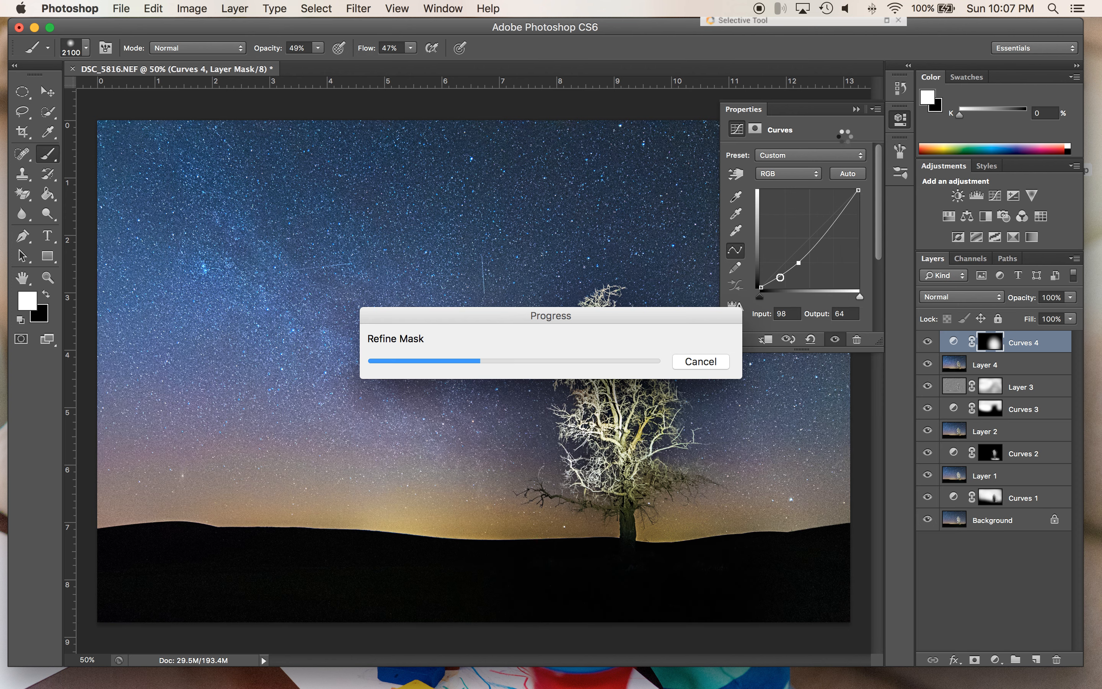
# - Collapse the curve properties and compare the image with and without the Curves 4 adjustment
pyautogui.click(856, 110)
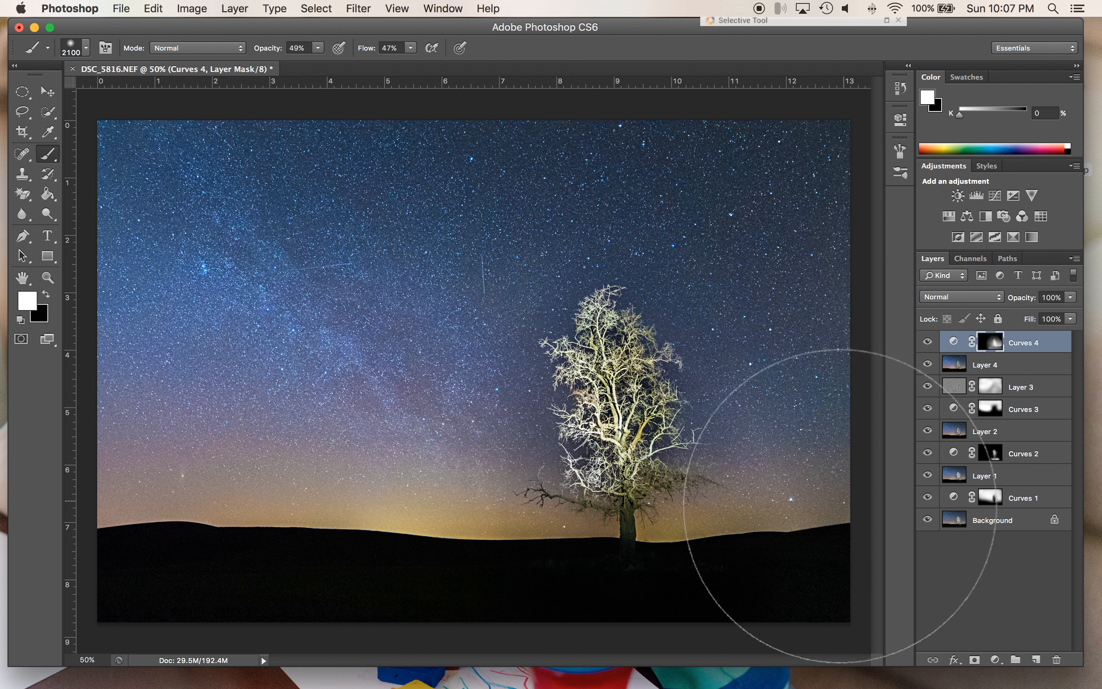
pyautogui.click(927, 343)
pyautogui.click(927, 343)
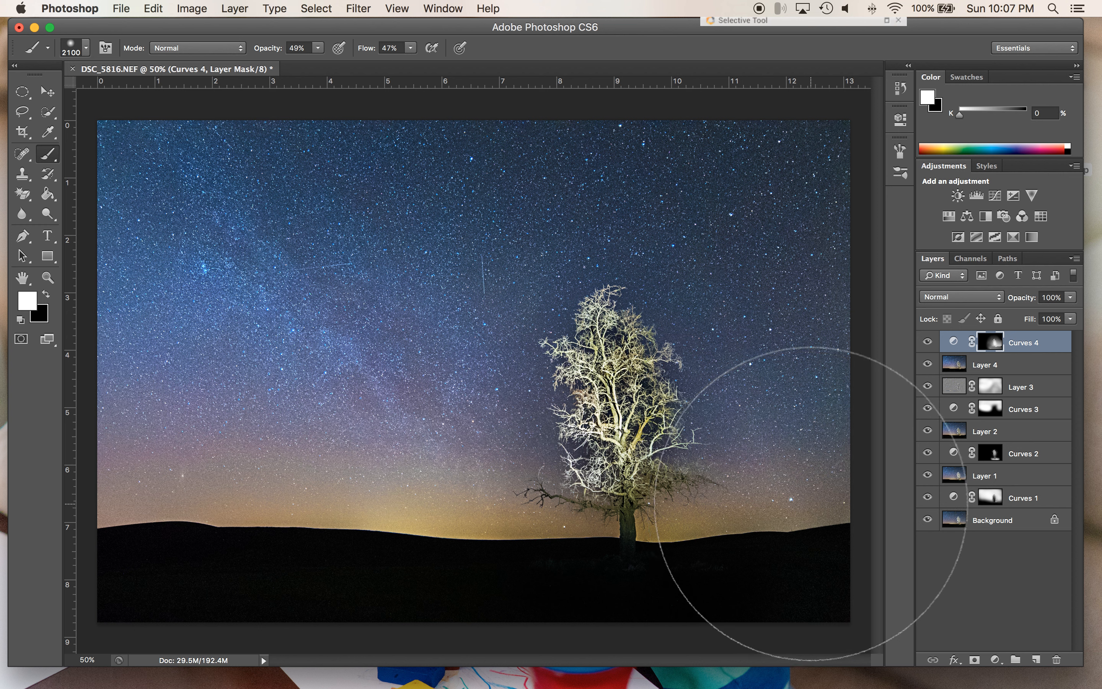
pyautogui.press('x')
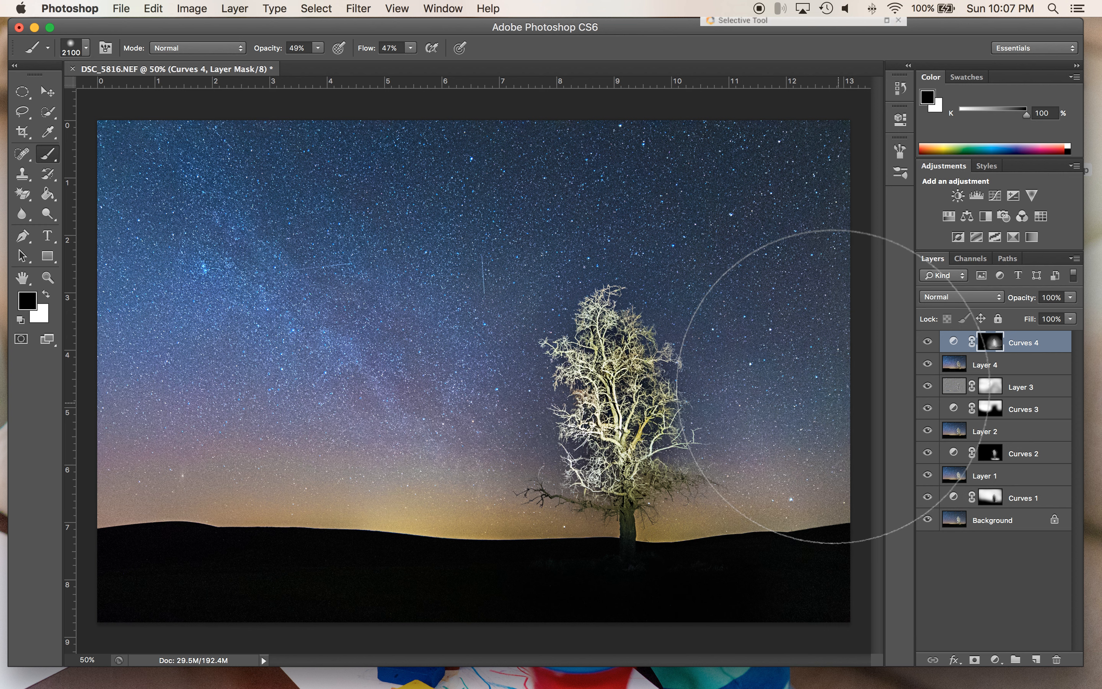
pyautogui.press('x')
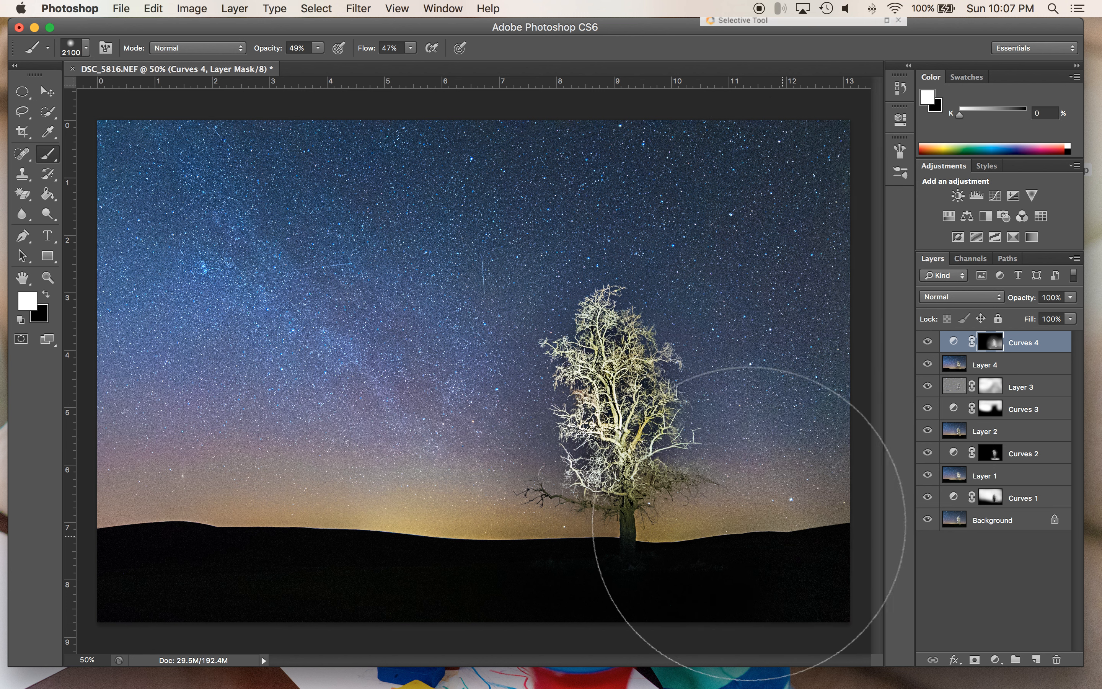
# - Paint white over the Milky Way in the Curves 4 mask with the 2100 px brush at 49% opacity
pyautogui.press('x')
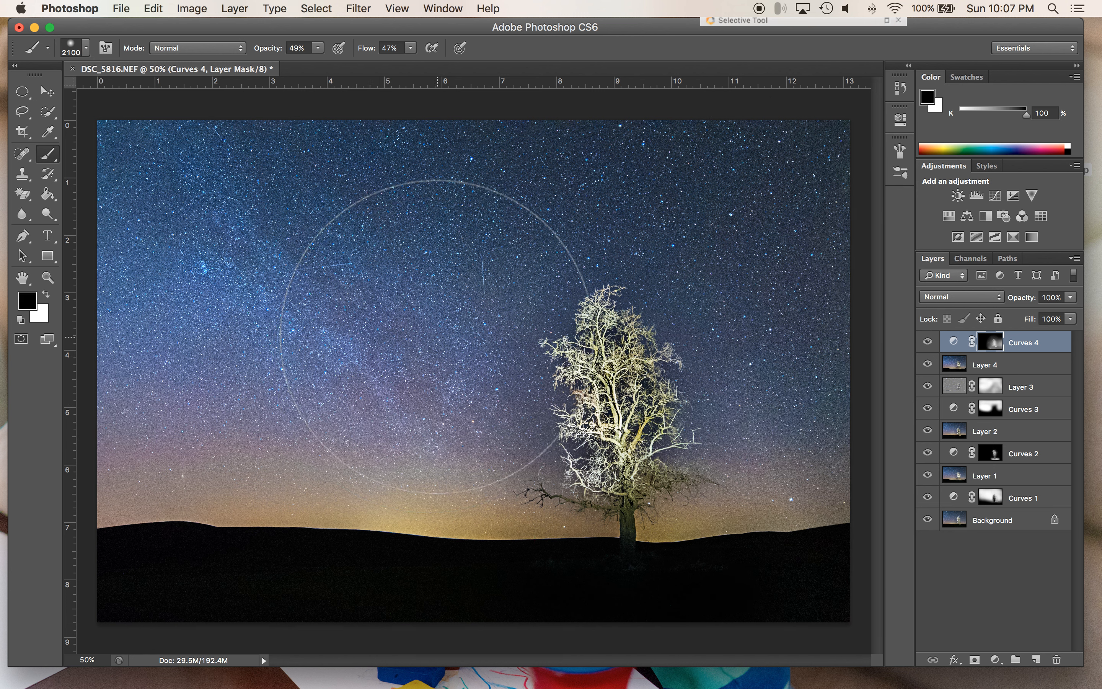
pyautogui.press('x')
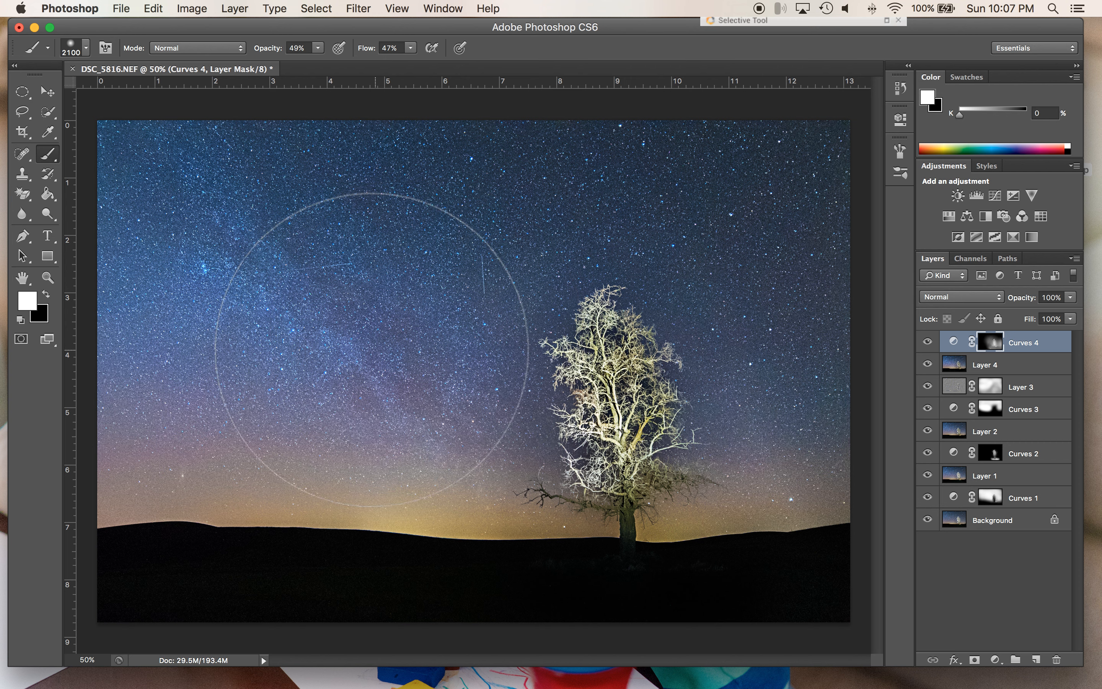
pyautogui.moveTo(221, 244); pyautogui.dragTo(202, 244)
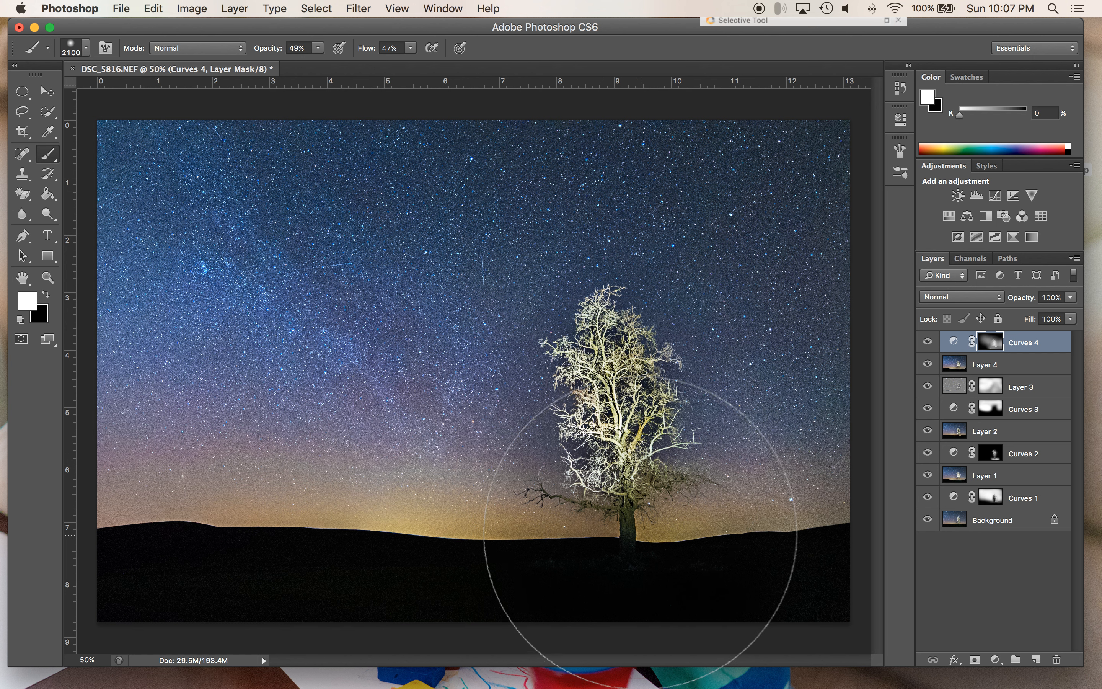
pyautogui.press('super+z')
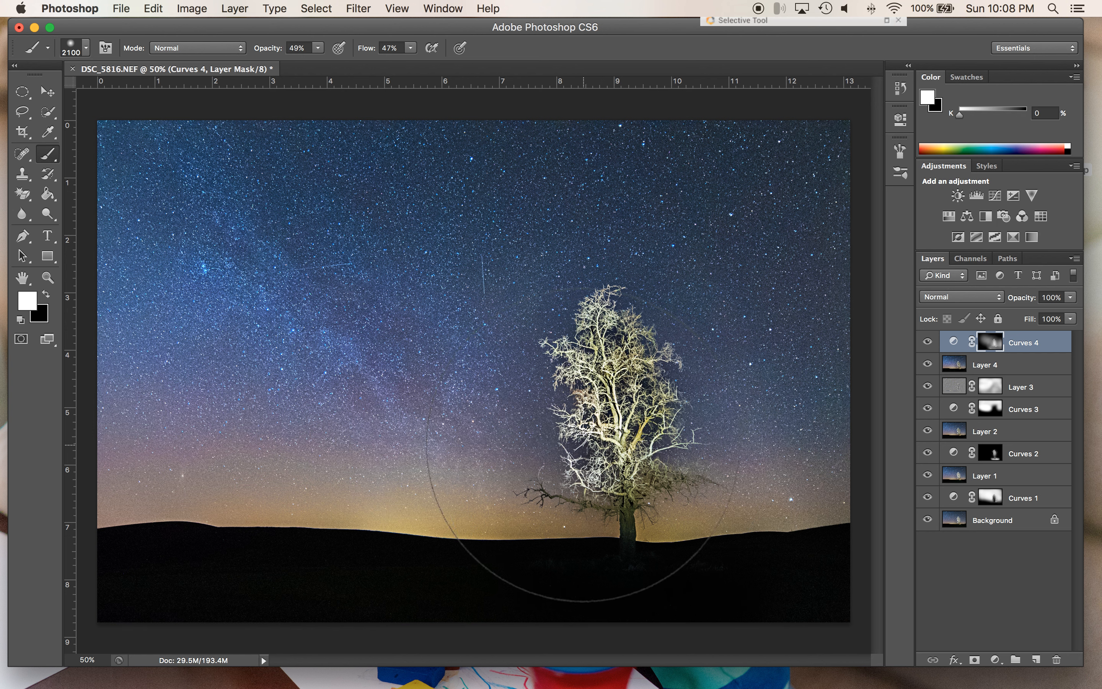
# - Reduce the brush size to 900 px
pyautogui.press('[')
pyautogui.press('[')
pyautogui.press('[')
pyautogui.press('[')
pyautogui.press('[')
pyautogui.press('[')
pyautogui.press('[')
pyautogui.press('[')
pyautogui.press('[')
pyautogui.press('[')
pyautogui.press('[')
pyautogui.press('[')
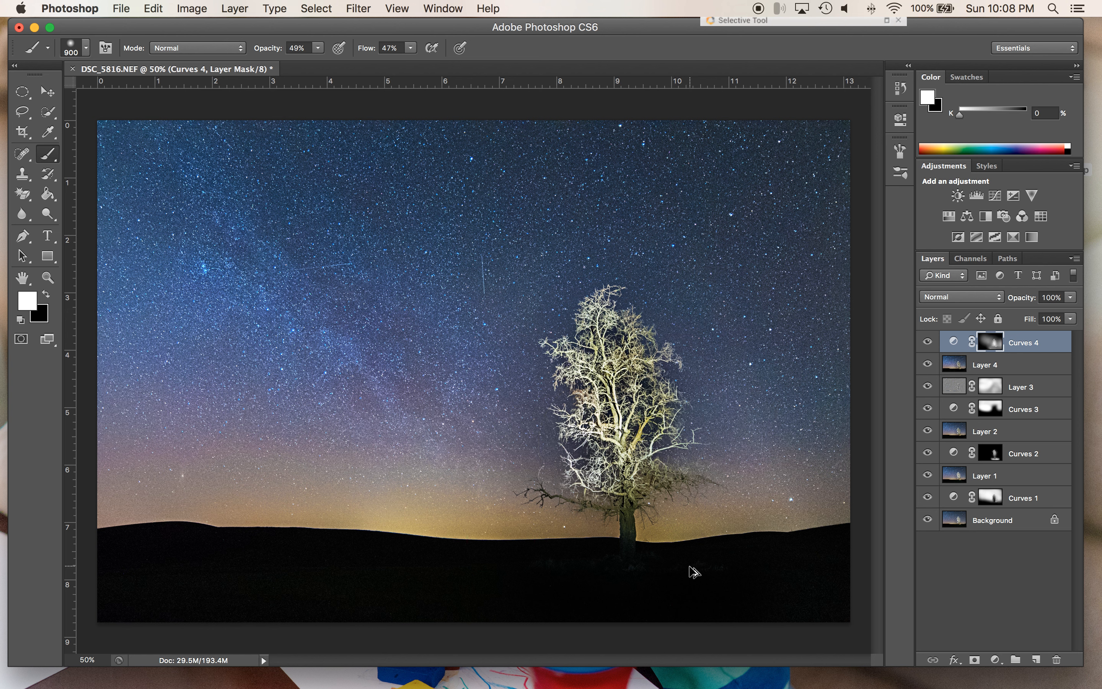
# - Compare the image with and without the Curves 4 adjustment, and switch the painting color to black
pyautogui.click(927, 345)
pyautogui.click(927, 346)
pyautogui.click(927, 345)
pyautogui.click(927, 343)
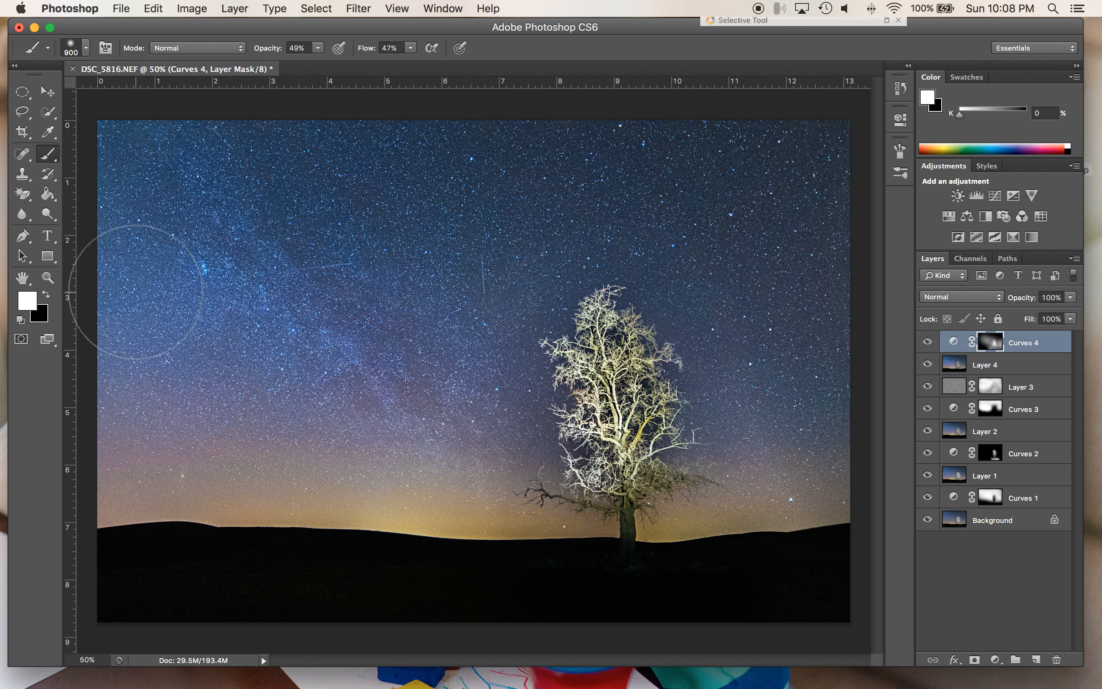
pyautogui.press('x')
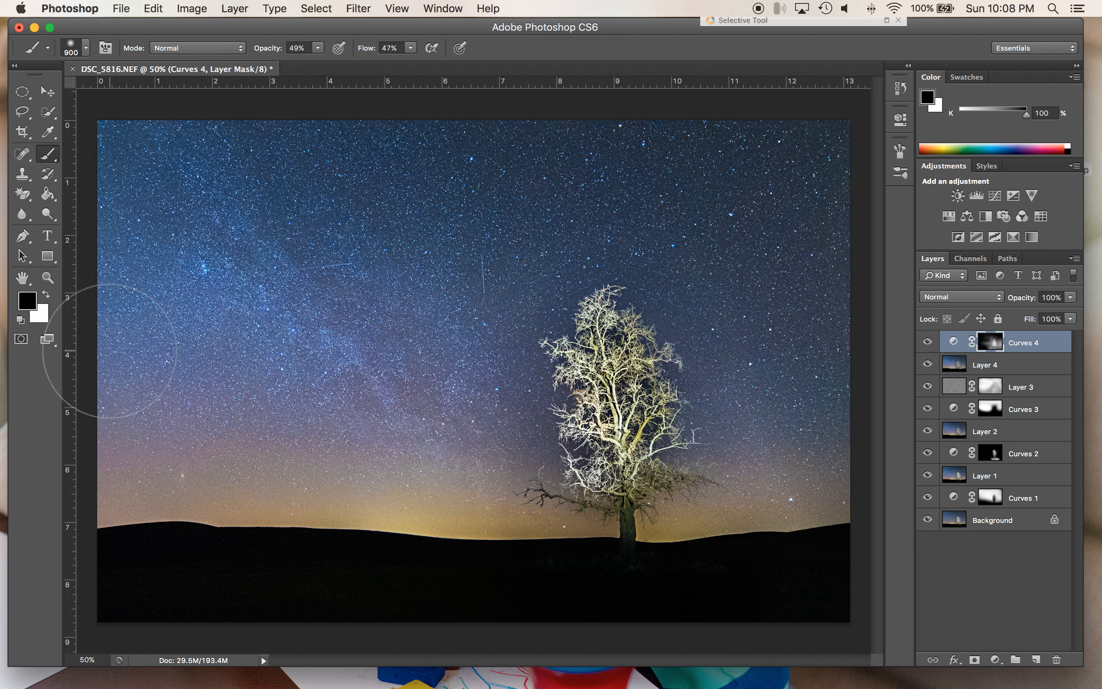
# - Stamp all visible layers into a new layer, and try High Pass sharpening on it with the Soft Light blend mode
pyautogui.press('super+alt+shift+e')
pyautogui.click(165, 9)
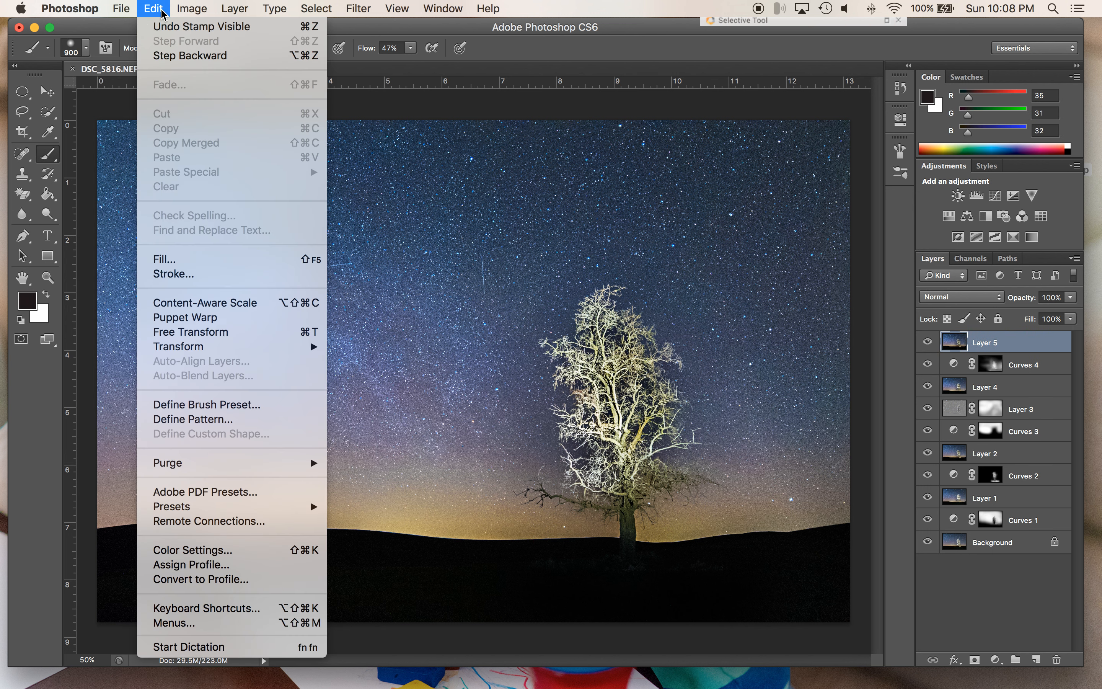
pyautogui.moveTo(411, 13)
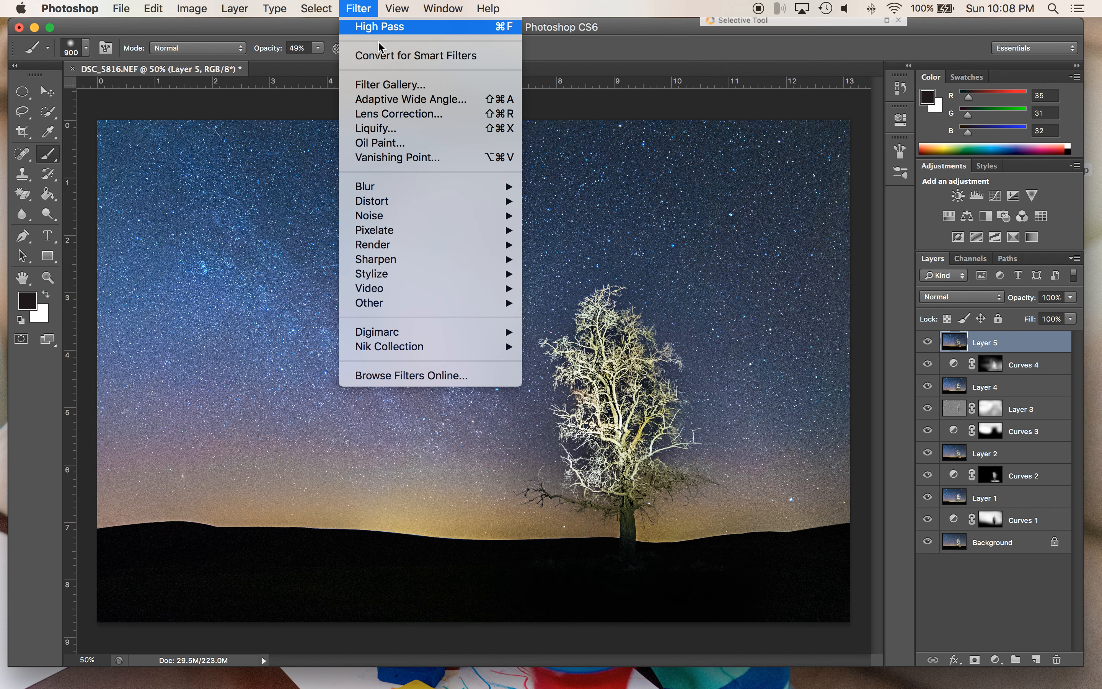
pyautogui.click(370, 26)
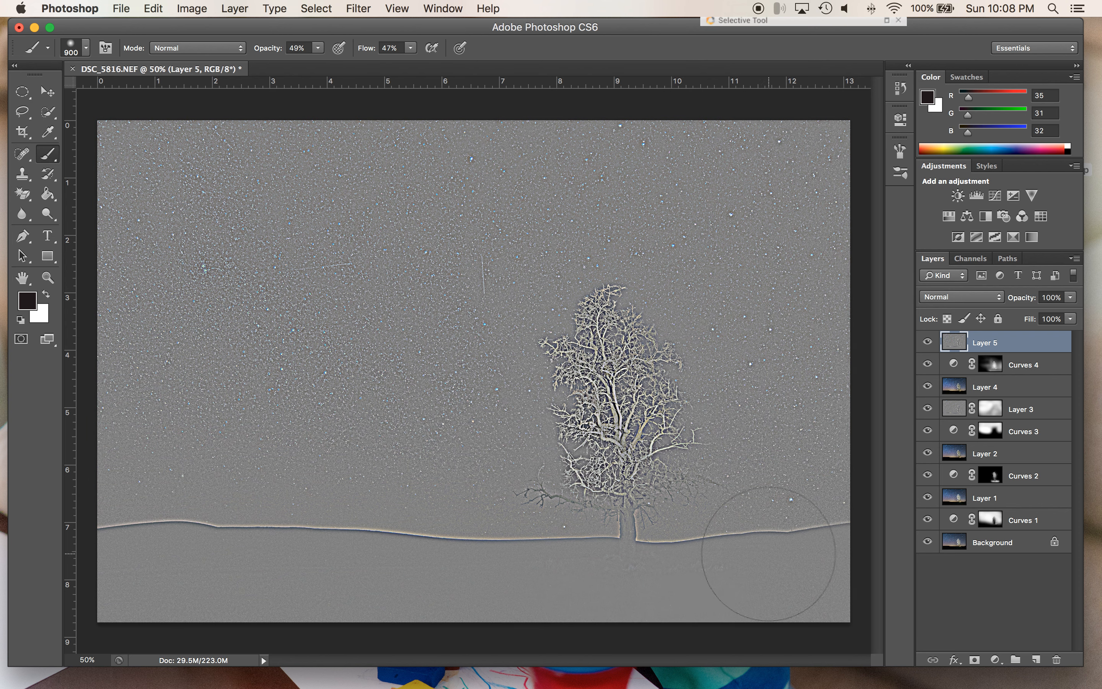
pyautogui.click(968, 301)
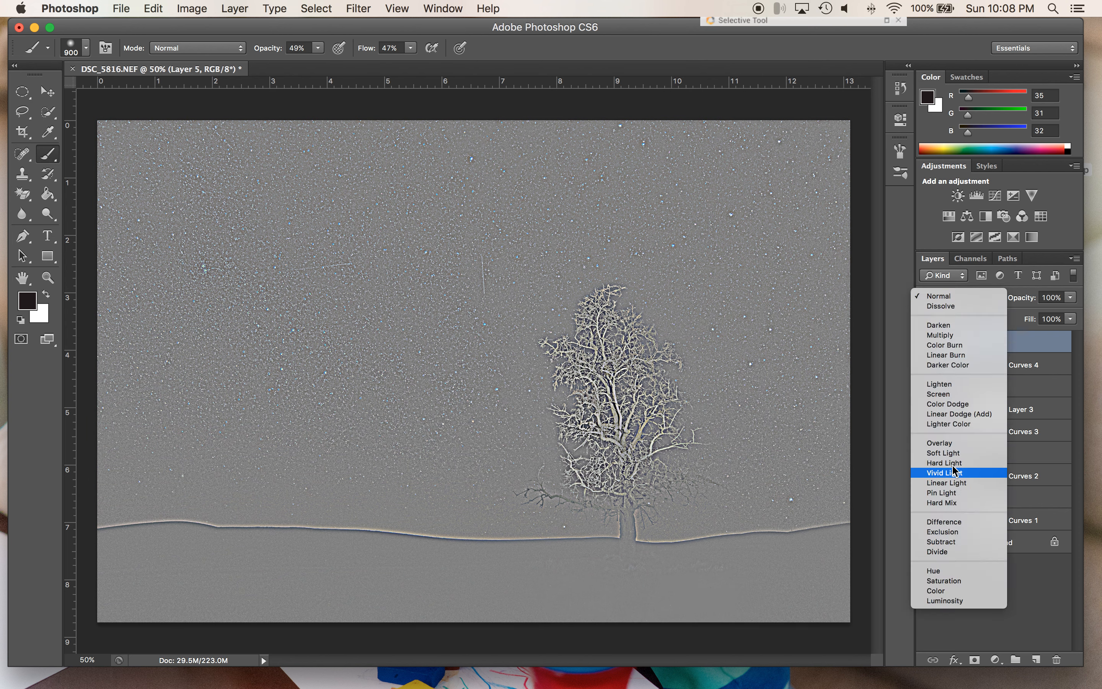
pyautogui.click(952, 451)
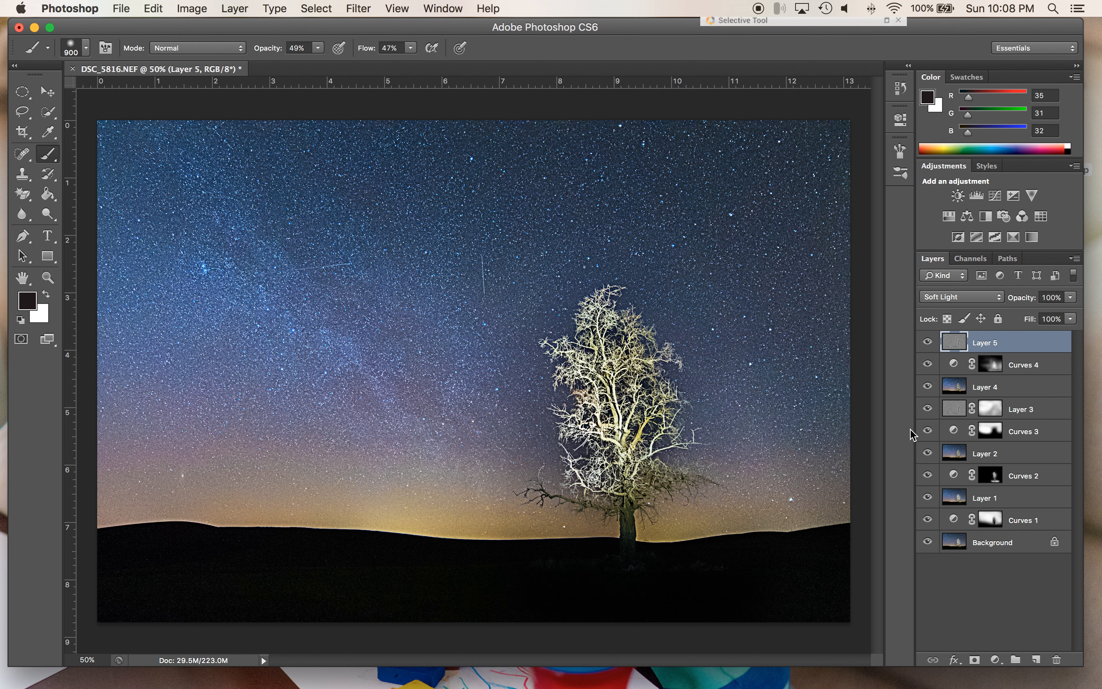
# - Step back through the High Pass and blend mode changes, and restore them on the stamped layer
pyautogui.press('super+alt+z')
pyautogui.press('super+alt+z')
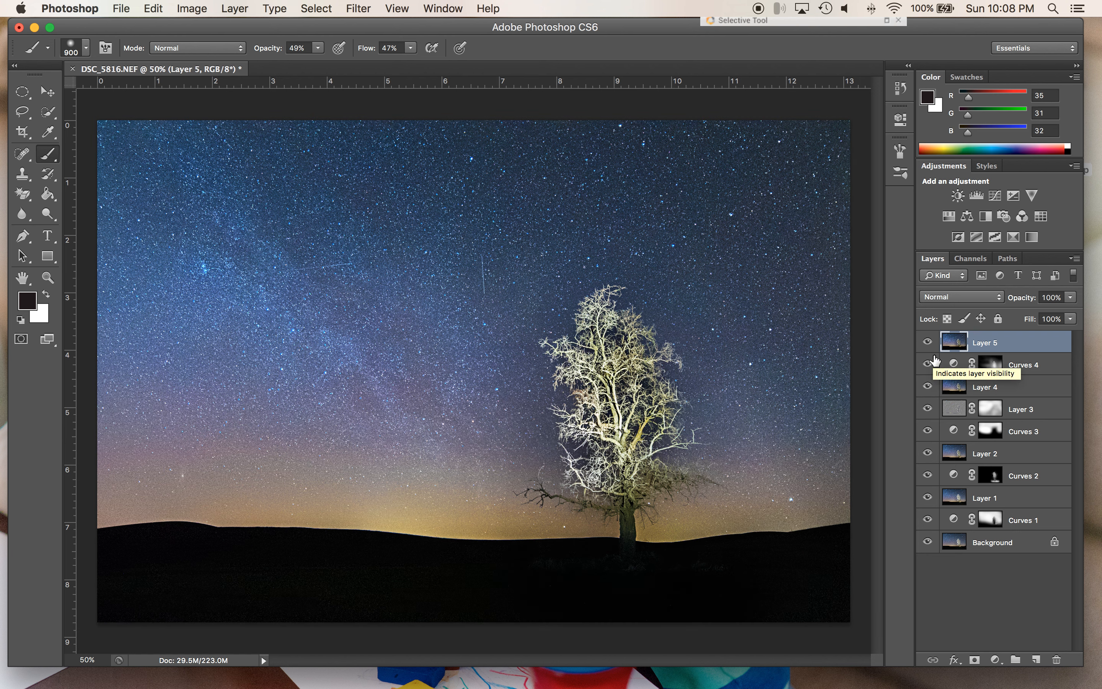
pyautogui.press('super+shift+z')
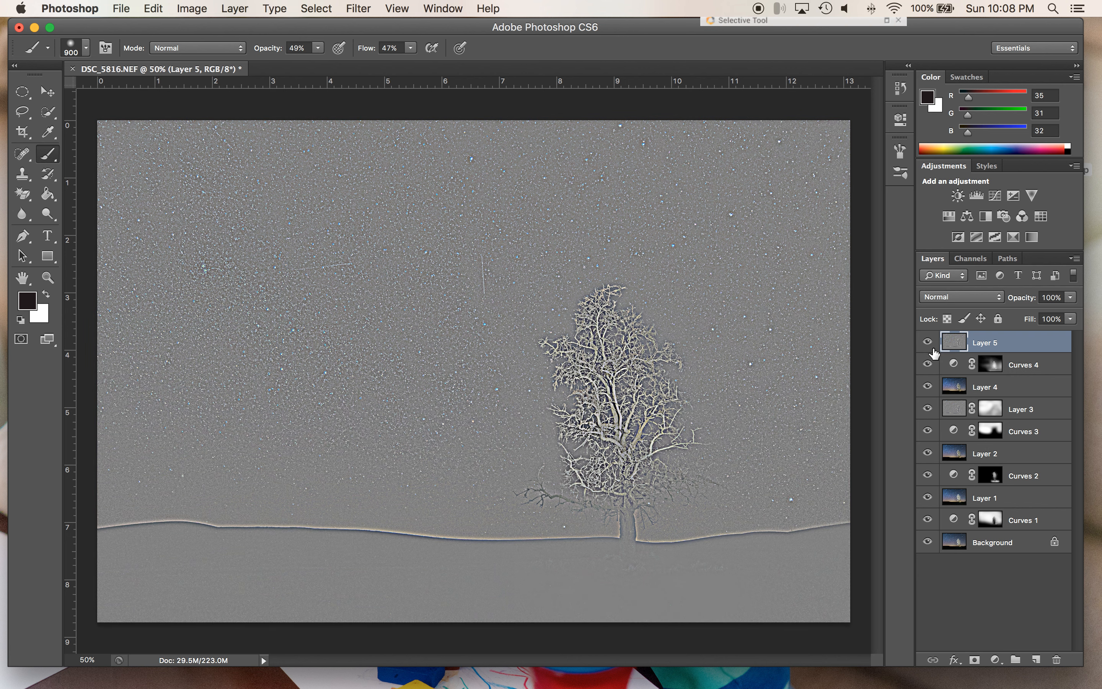
pyautogui.click(956, 299)
pyautogui.click(944, 451)
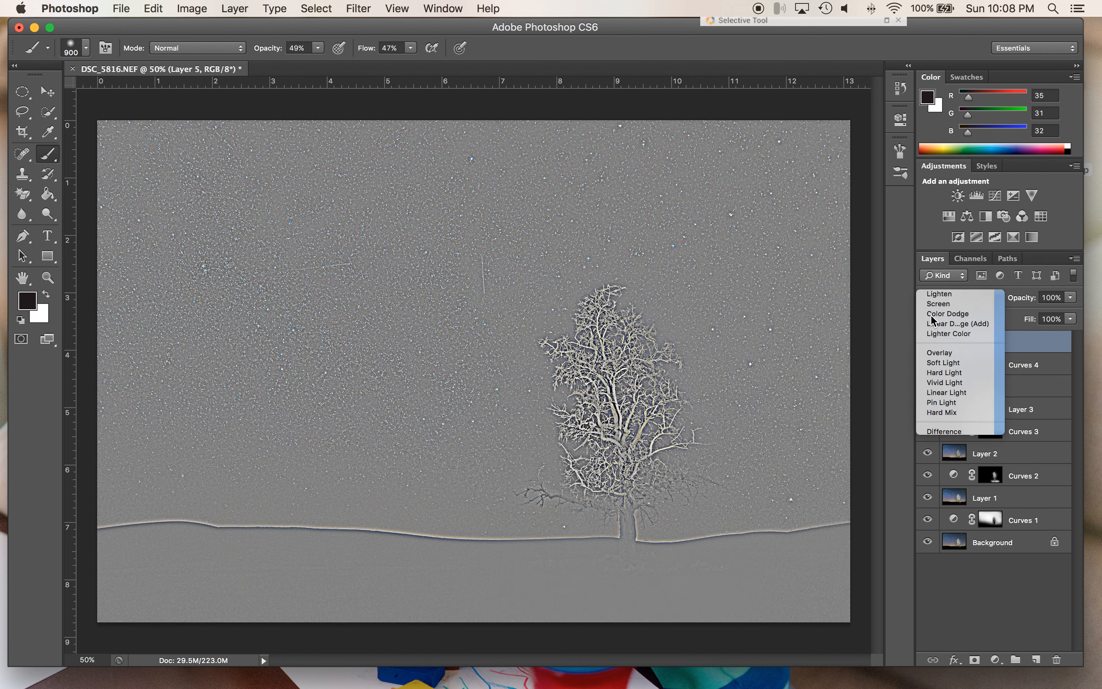
# - Compare the image with and without the extra sharpening layer, and delete that layer
pyautogui.click(927, 343)
pyautogui.click(928, 342)
pyautogui.click(927, 342)
pyautogui.click(928, 343)
pyautogui.click(927, 343)
pyautogui.press('BackSpace')
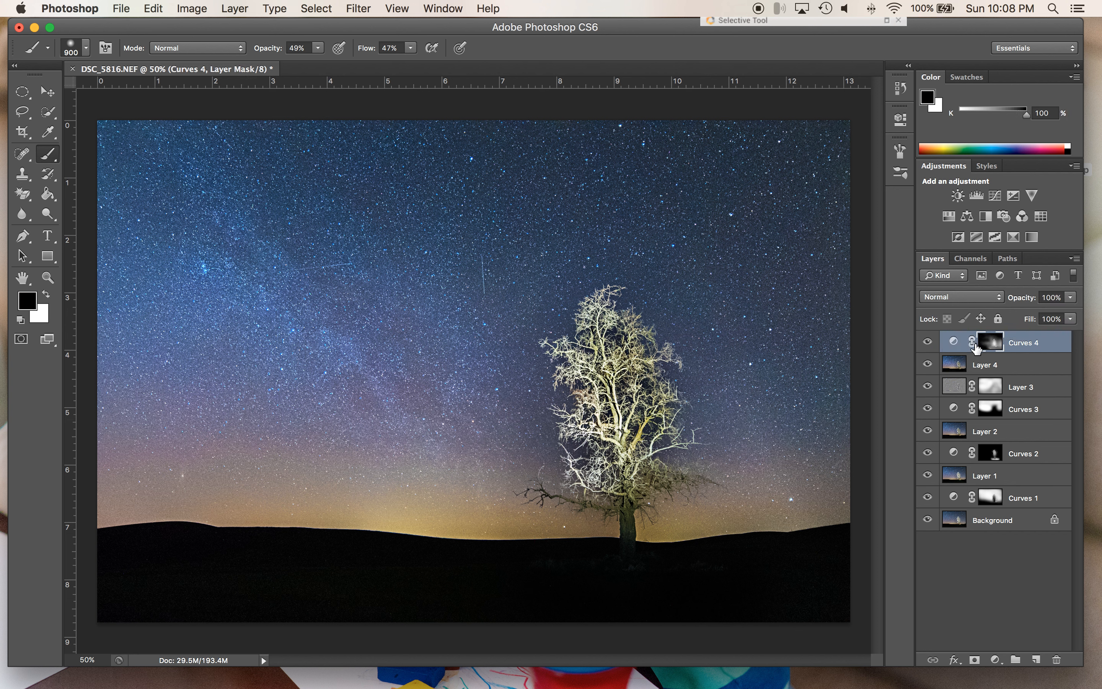
# - Add a text box across the full width of the ground's lower edge with the photographer's name in white 36 pt Orator Std
pyautogui.press('t')
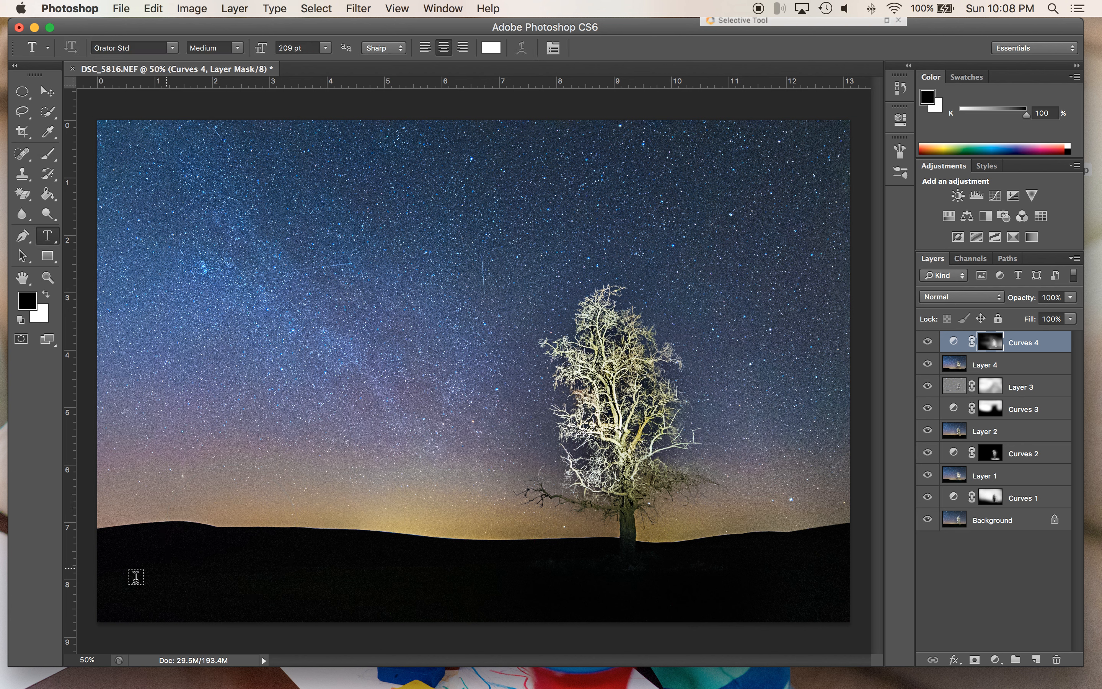
pyautogui.moveTo(100, 596); pyautogui.dragTo(850, 622)
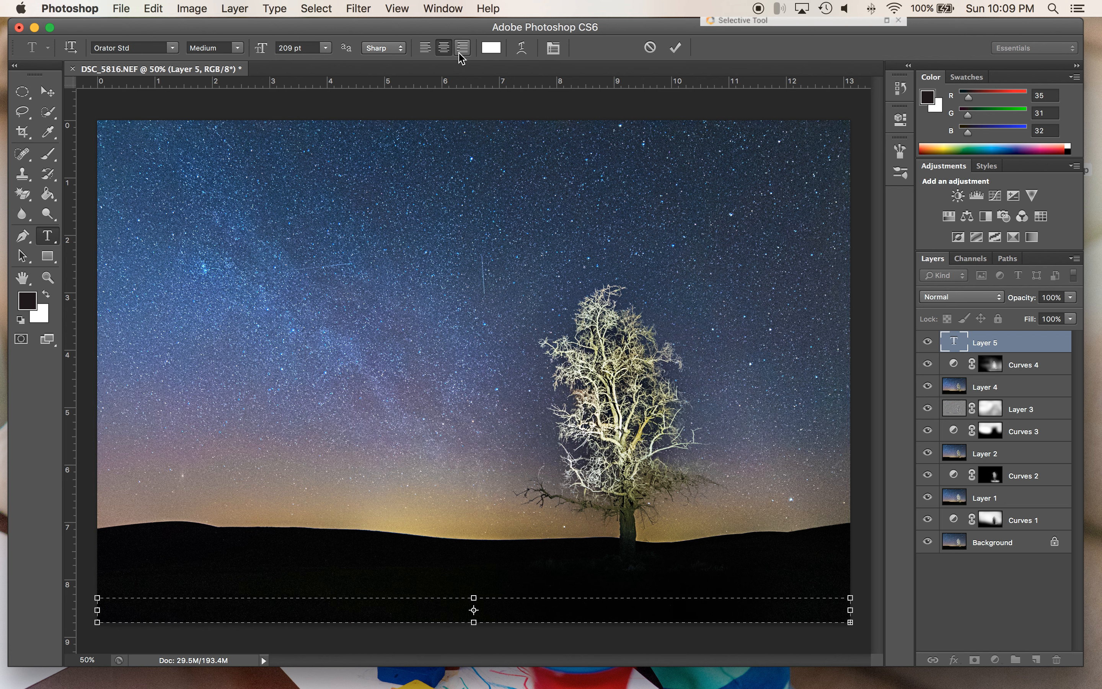
pyautogui.click(496, 50)
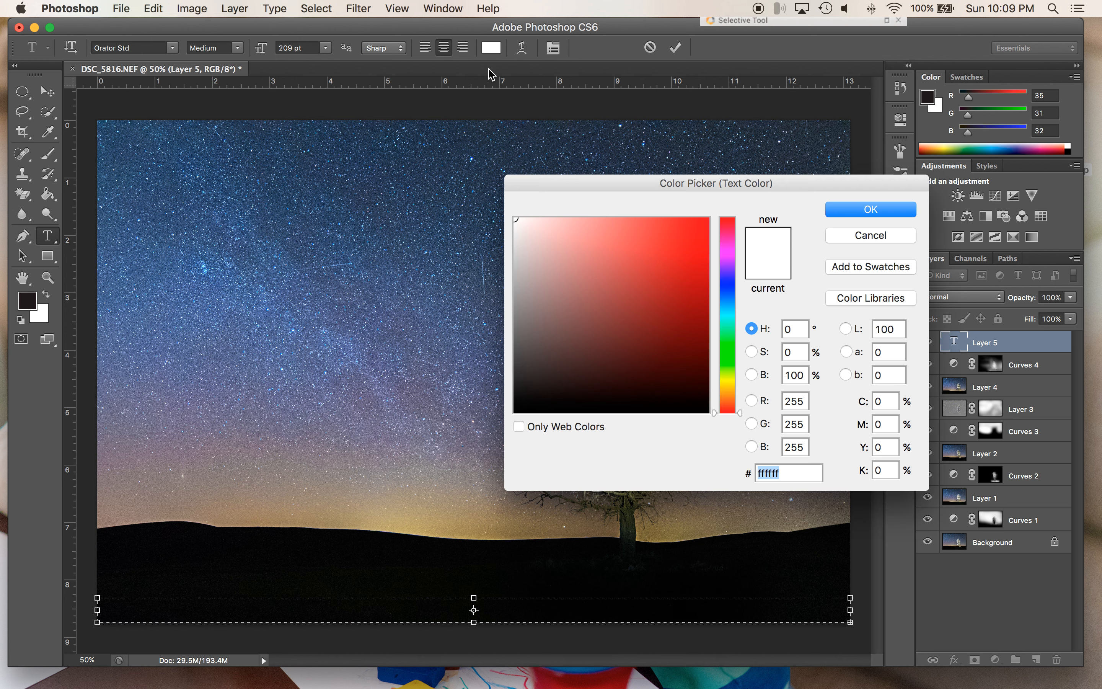
pyautogui.click(829, 213)
pyautogui.click(326, 45)
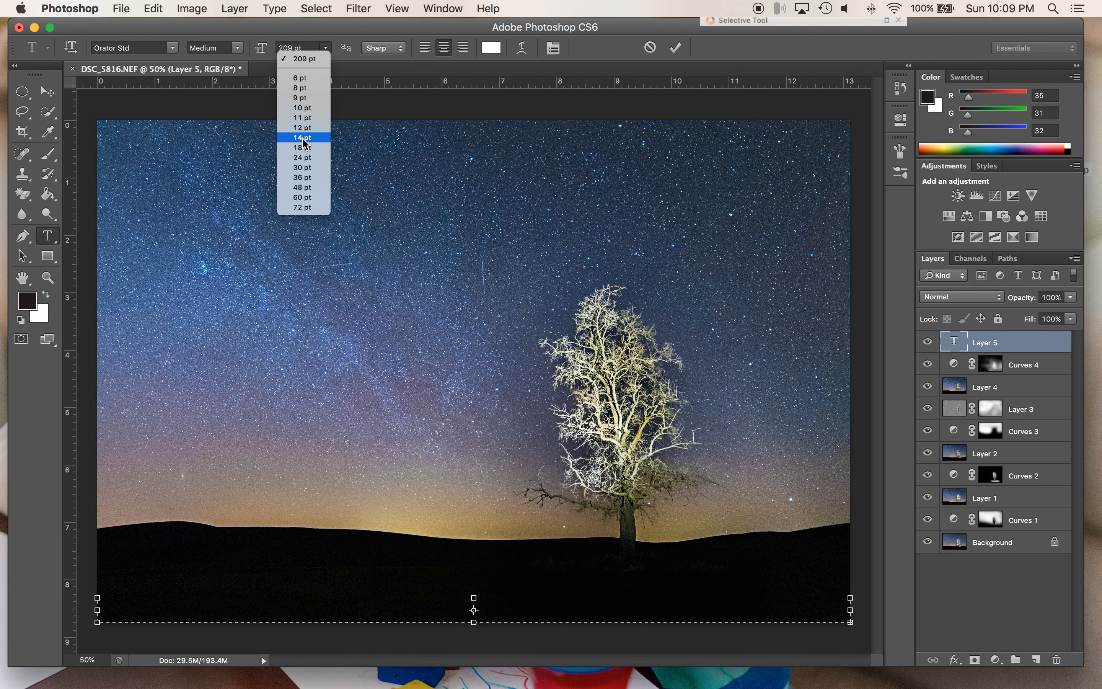
pyautogui.click(307, 177)
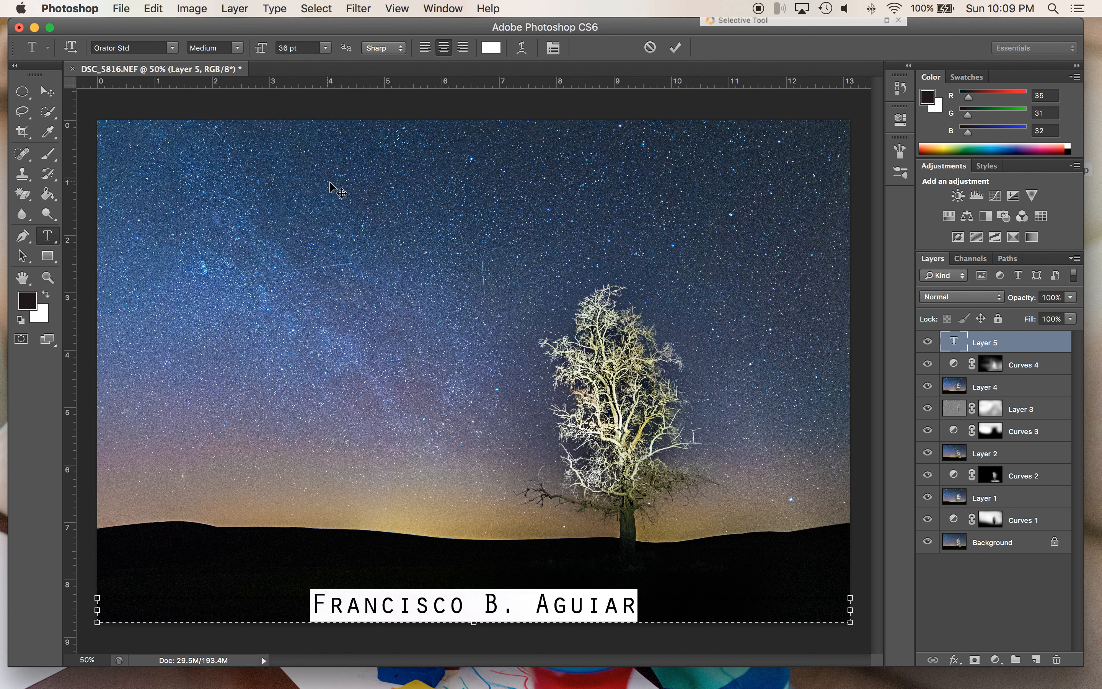
# - Correct the spelling of the surname in the signature text and add a © symbol after the name
pyautogui.click(602, 606)
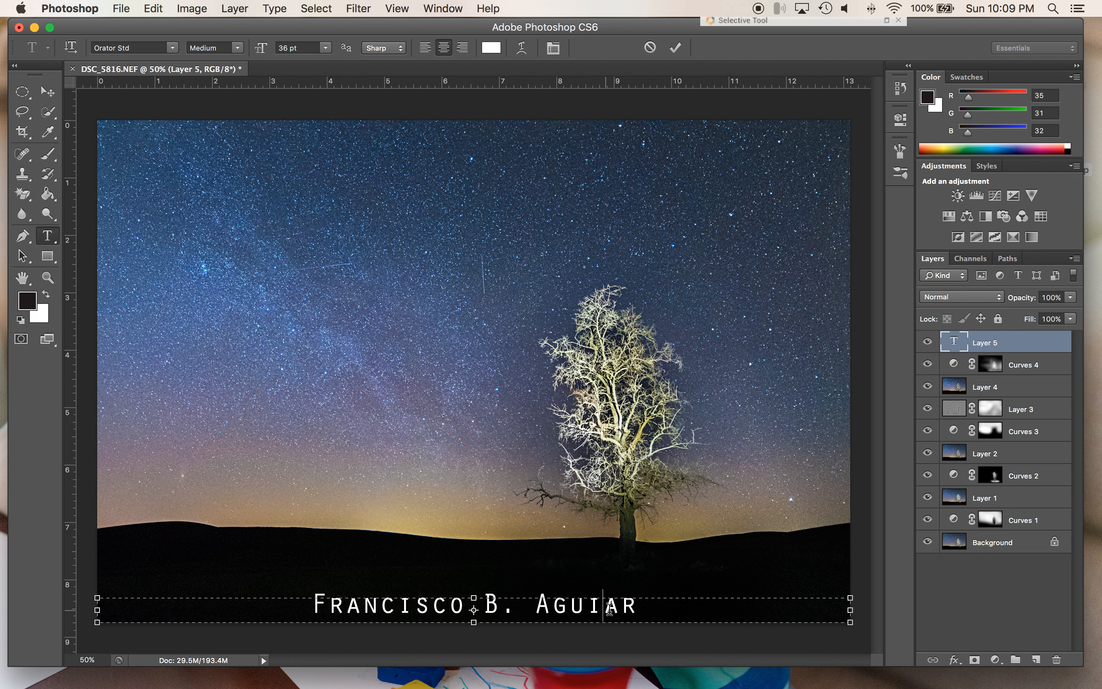
pyautogui.write('lar ')
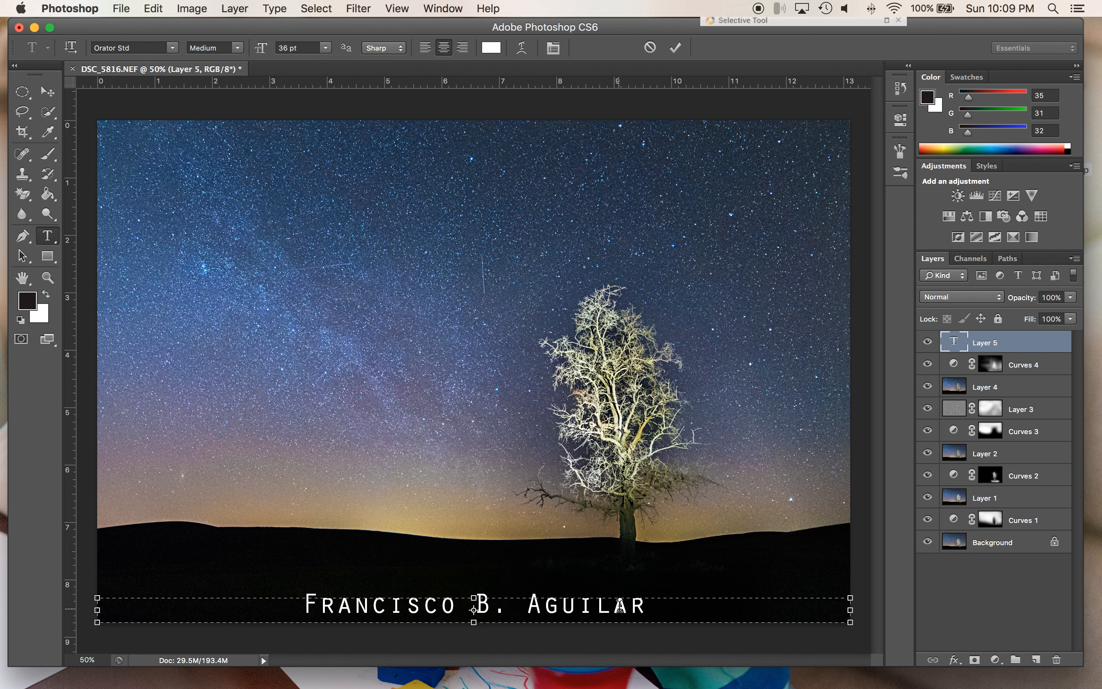
pyautogui.write('©')
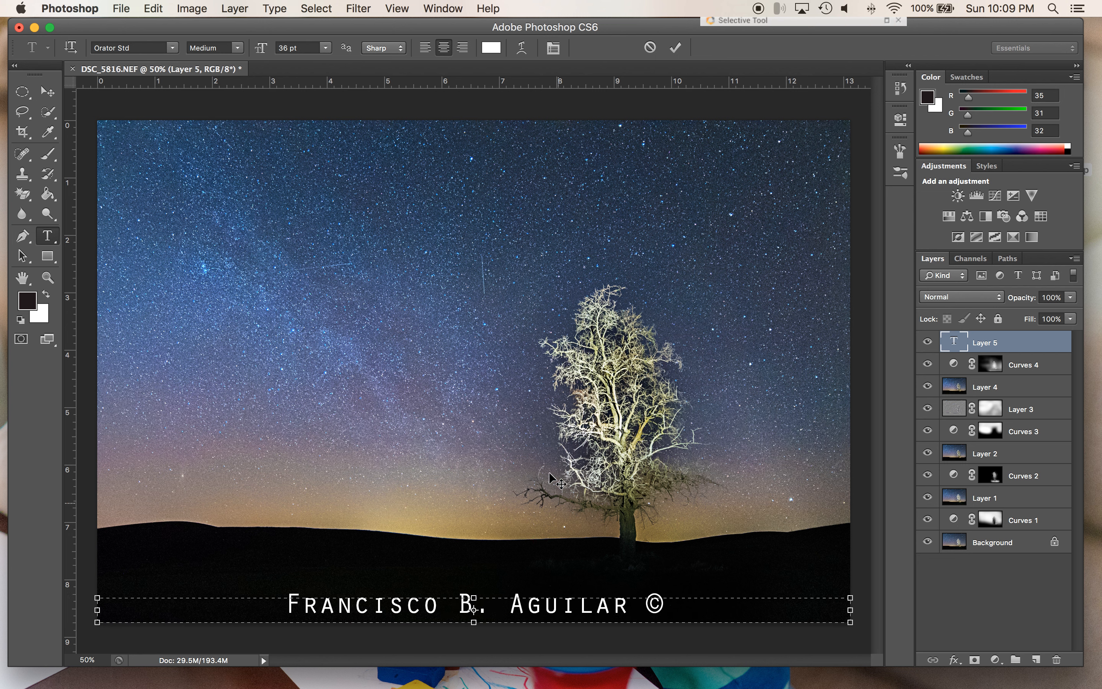
# - Commit the signature text and nudge it vertically into place near the photo's lower edge
pyautogui.click(47, 92)
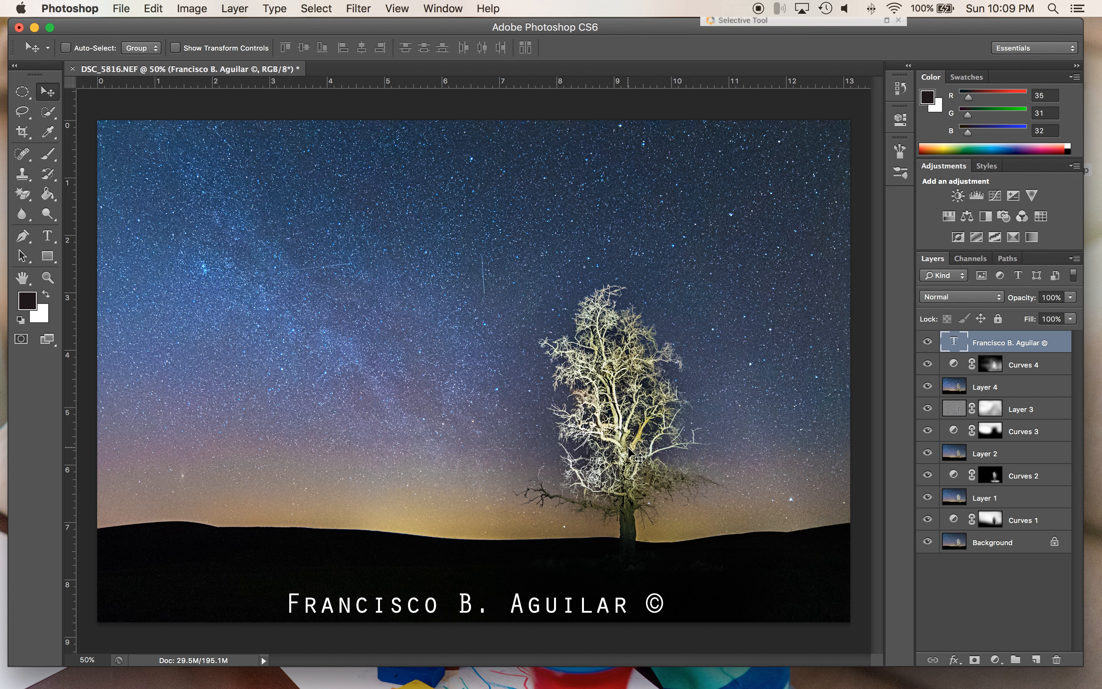
pyautogui.press('Up')
pyautogui.press('Up')
pyautogui.press('Up')
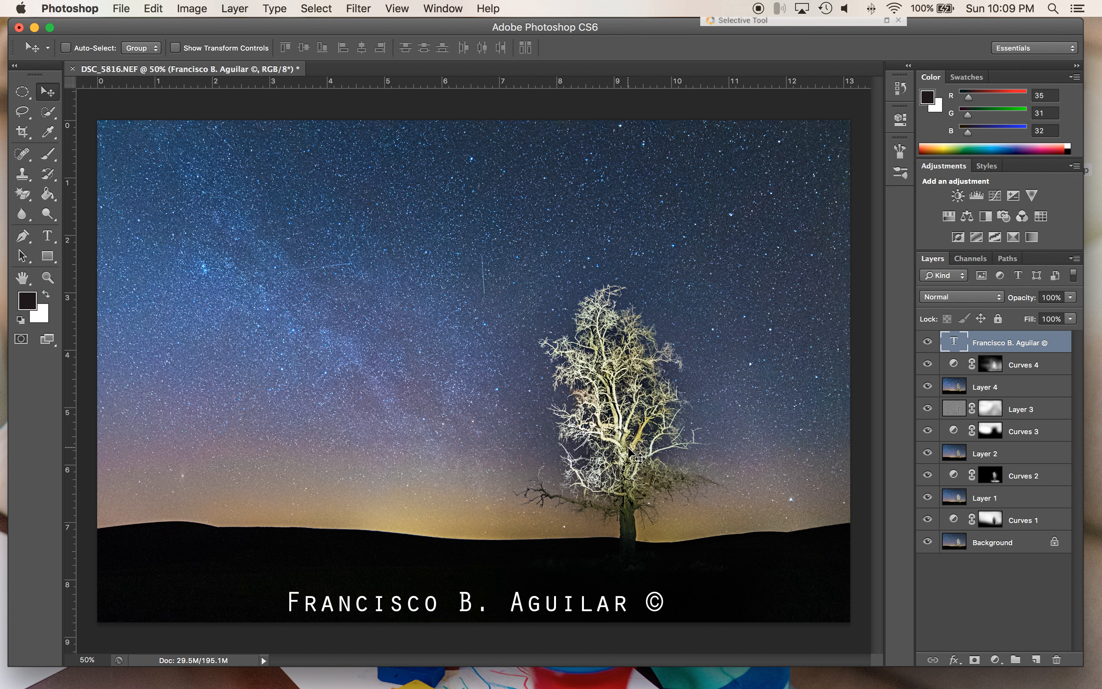
pyautogui.press('Down')
pyautogui.press('Down')
pyautogui.press('Down')
pyautogui.press('Down')
pyautogui.press('Down')
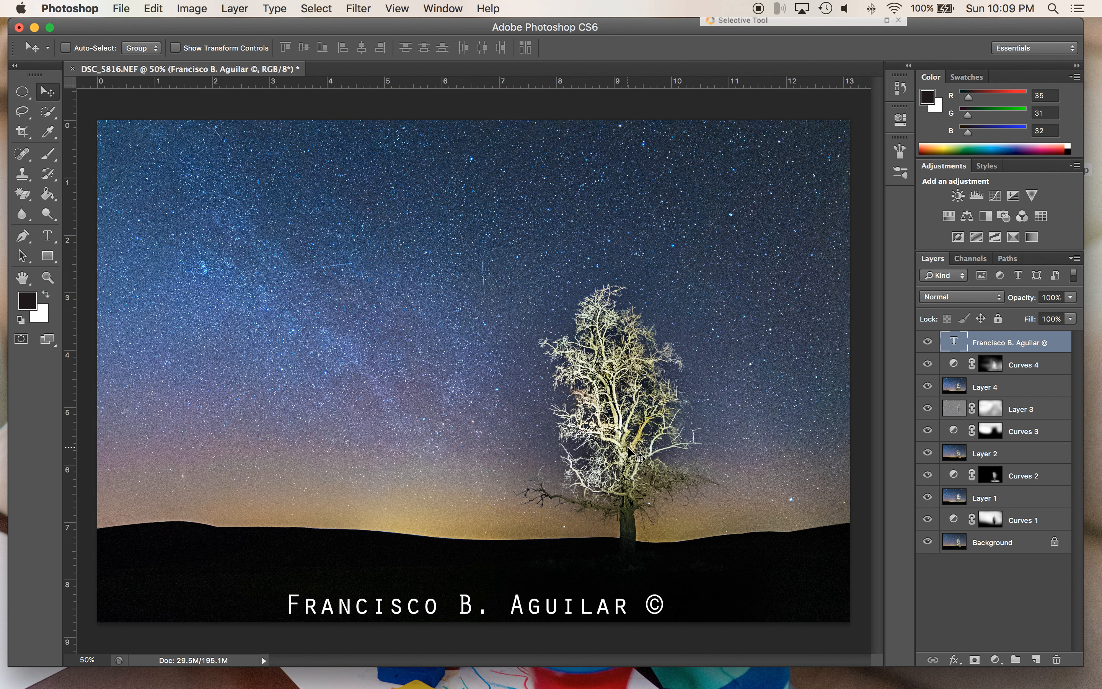
# - Give the signature text layer a drop shadow with the default settings and lower the layer's opacity to 57%
pyautogui.click(1070, 297)
pyautogui.moveTo(1039, 318); pyautogui.dragTo(1030, 325)
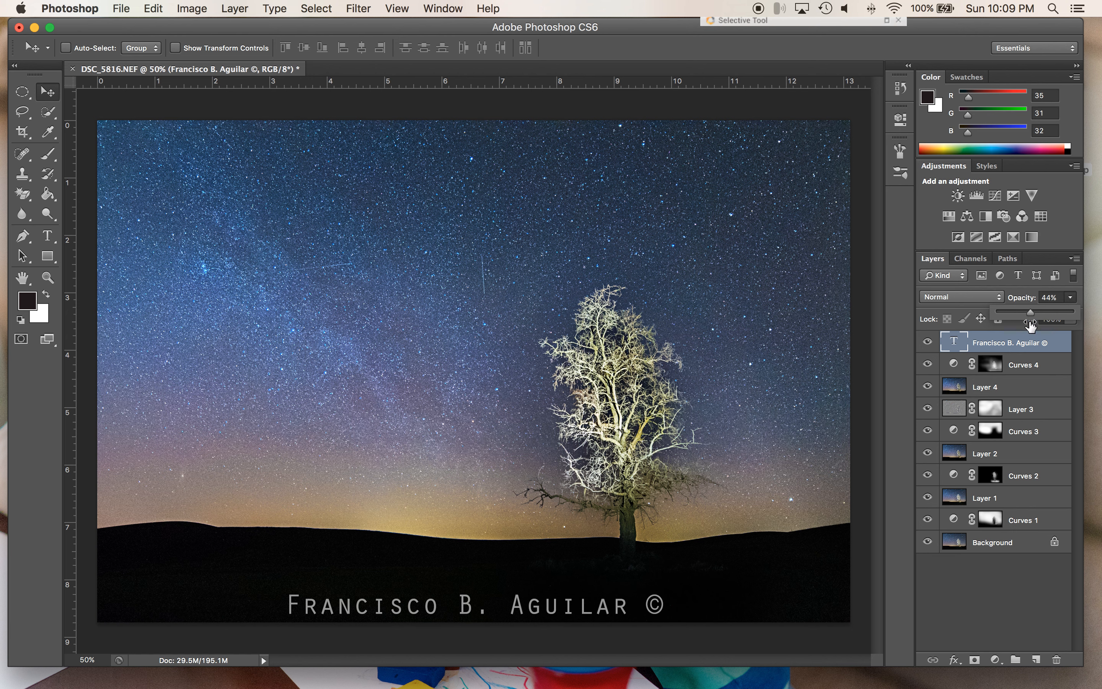
pyautogui.click(953, 660)
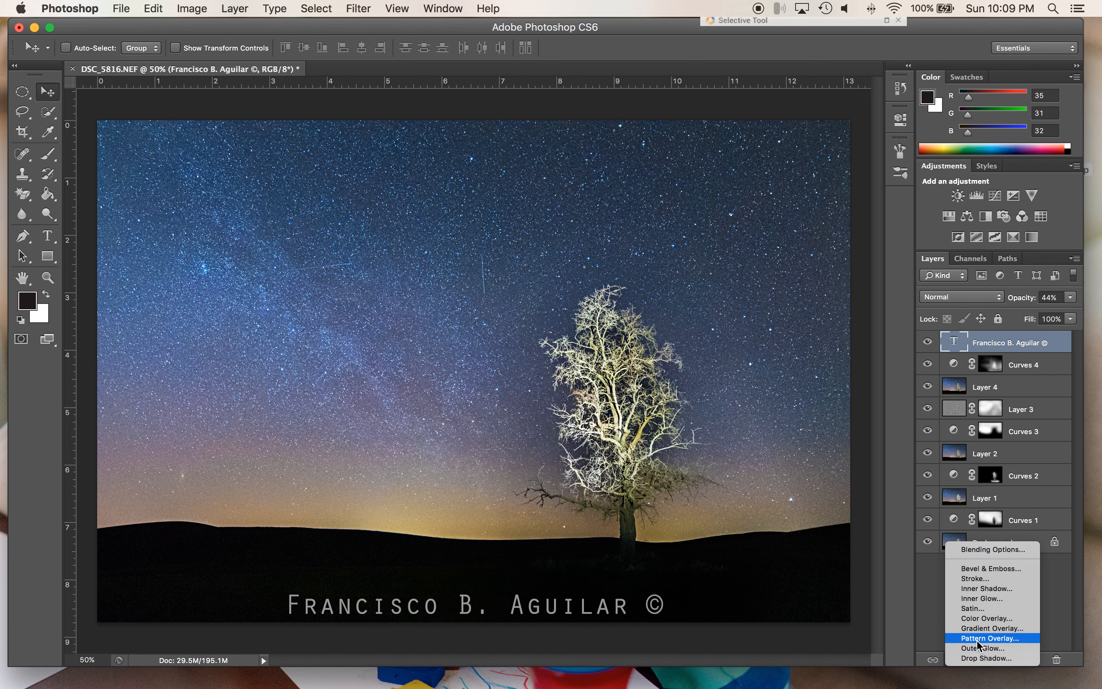
pyautogui.click(984, 657)
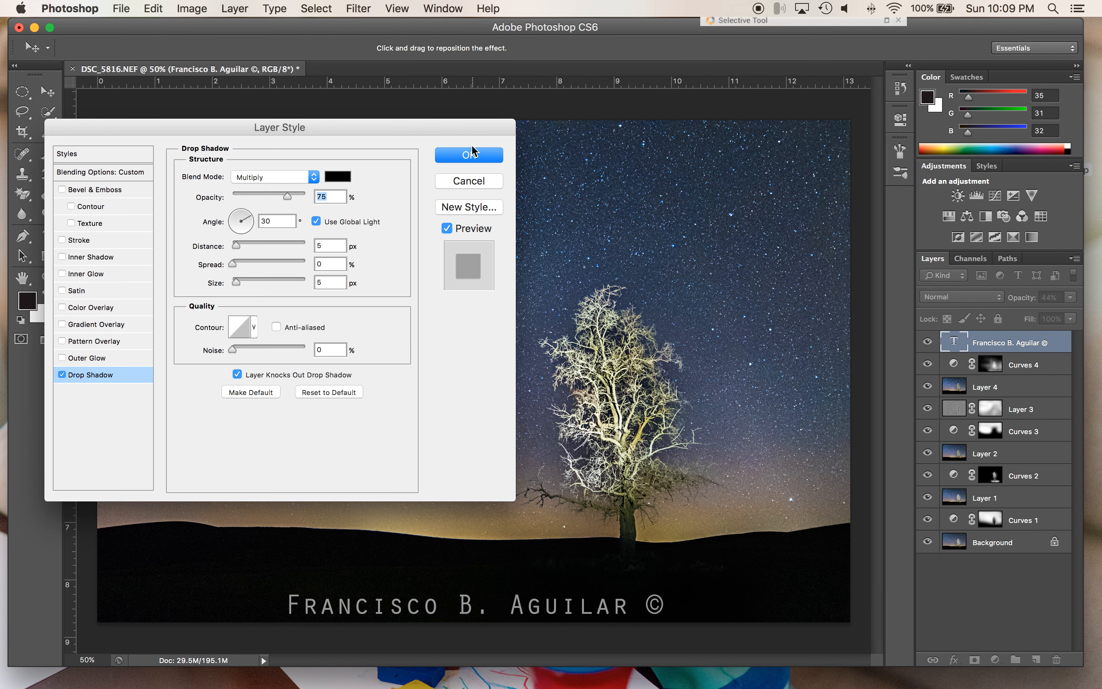
pyautogui.click(473, 153)
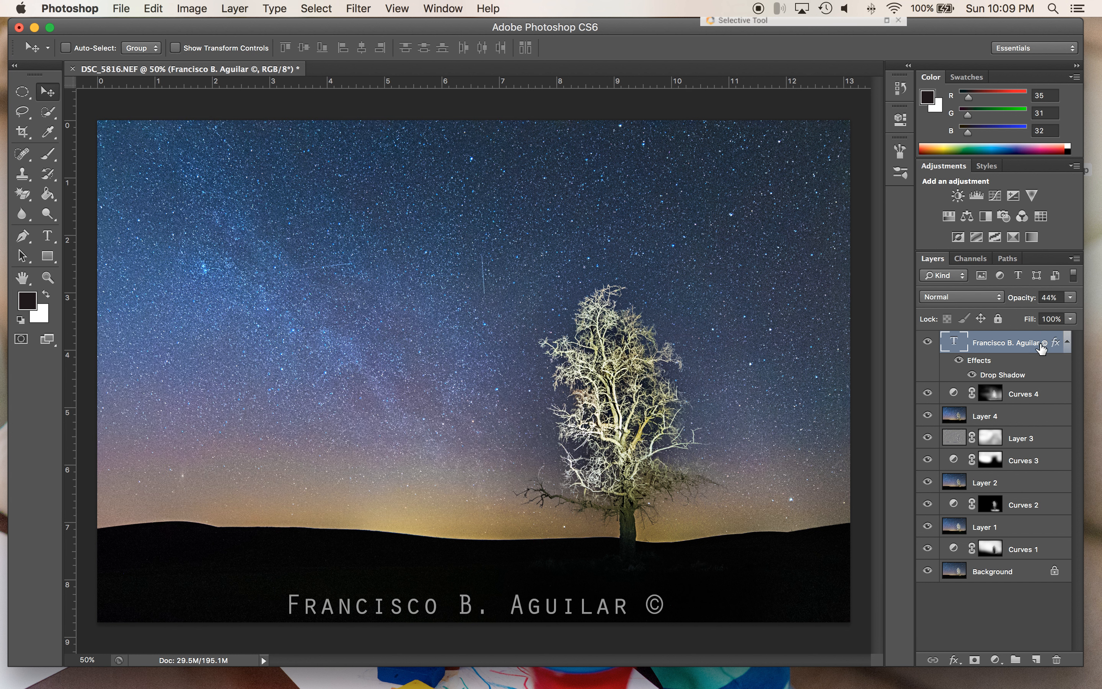
pyautogui.click(1070, 297)
pyautogui.moveTo(1050, 319); pyautogui.dragTo(1044, 319)
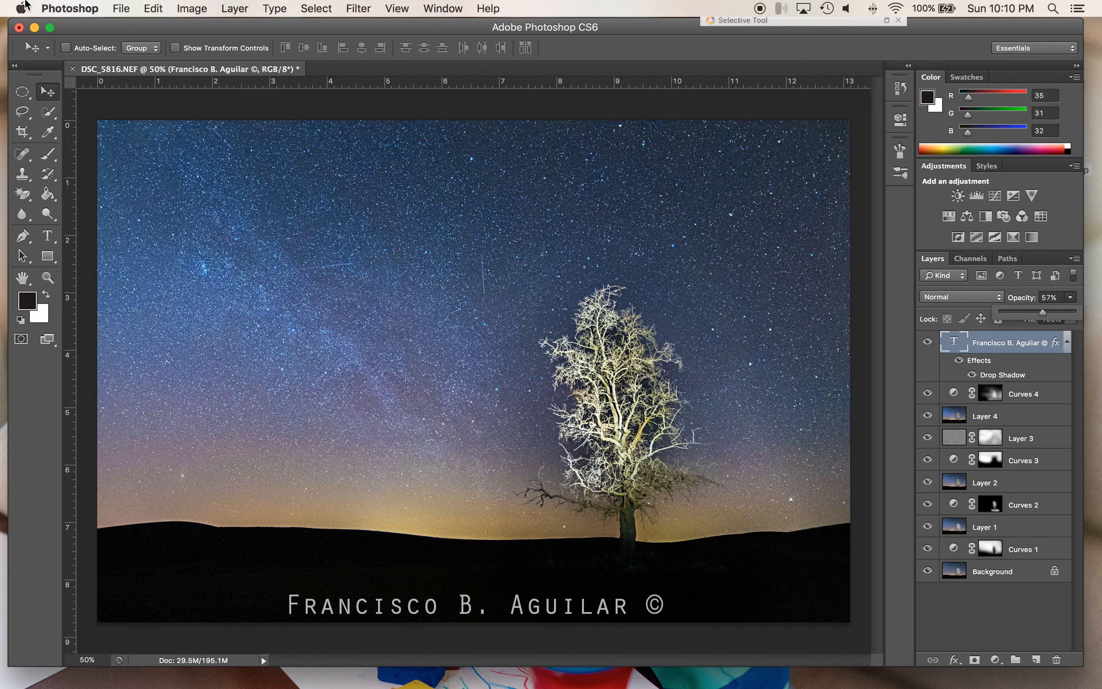
pyautogui.moveTo(532, 685)
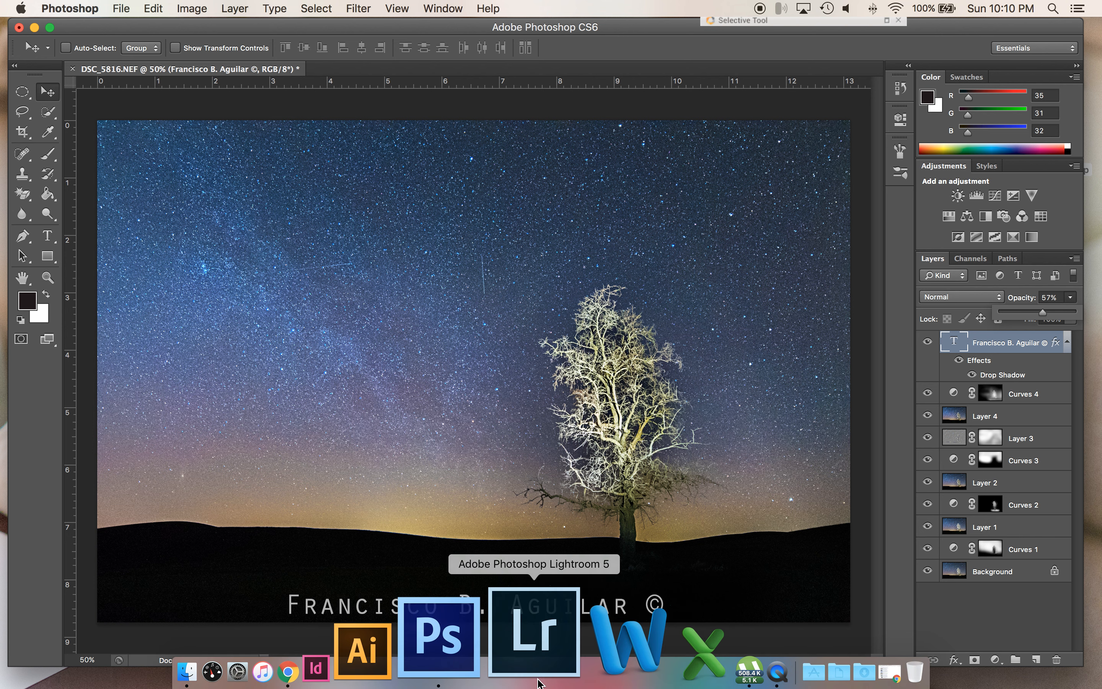
pyautogui.click(635, 671)
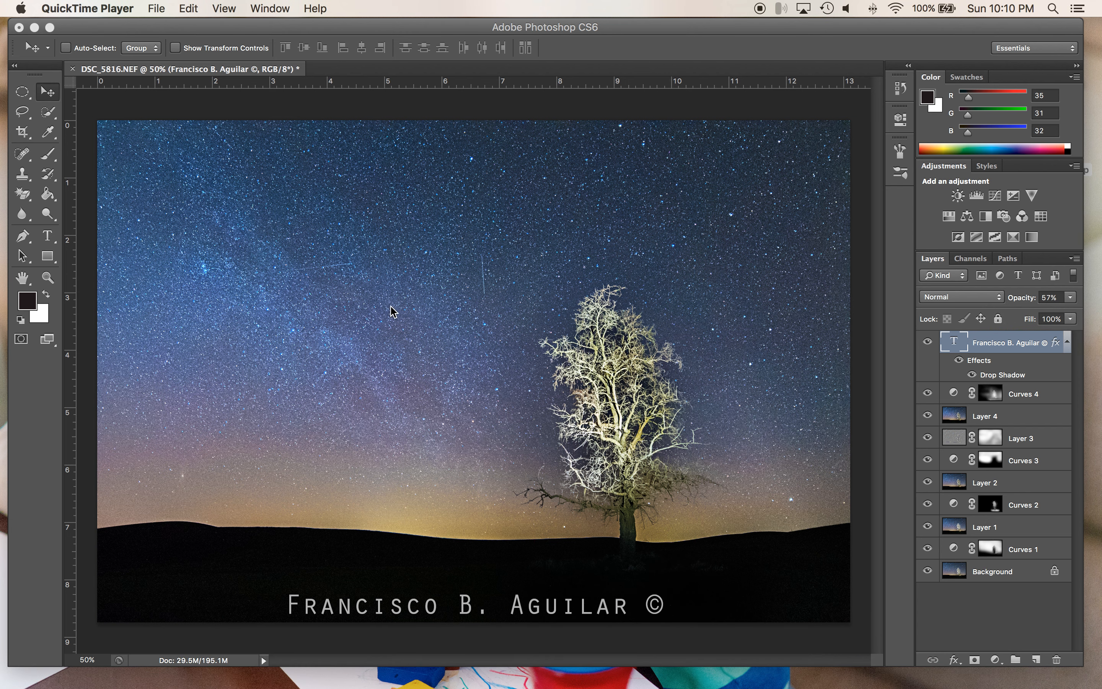
pyautogui.click(152, 9)
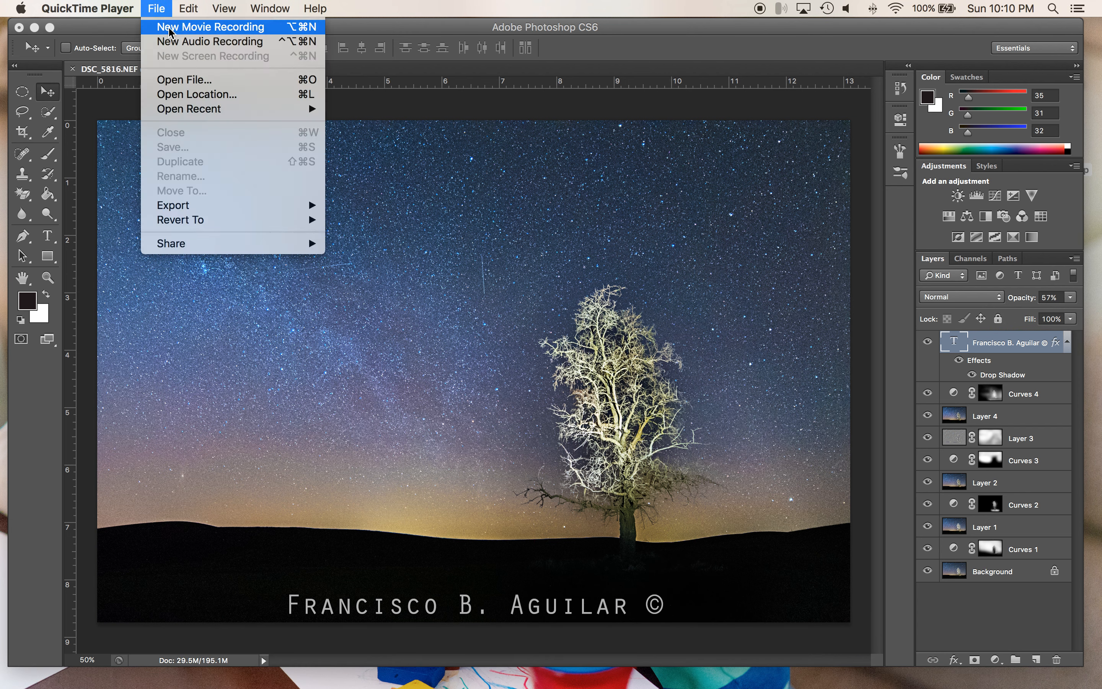
pyautogui.moveTo(194, 5)
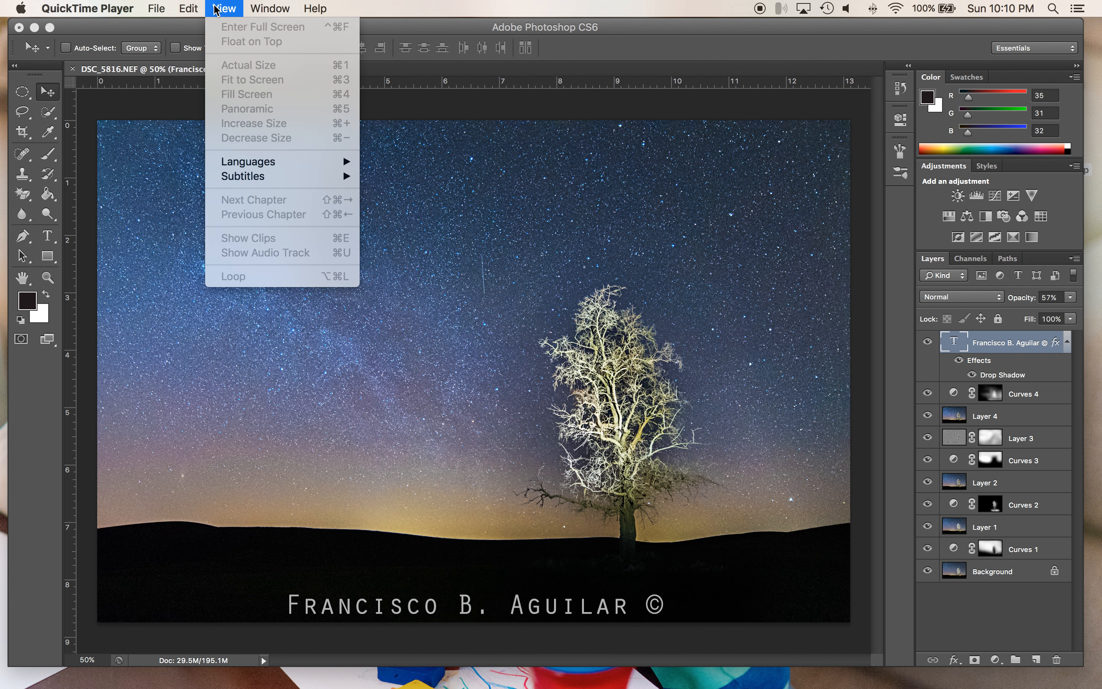
pyautogui.moveTo(123, 7)
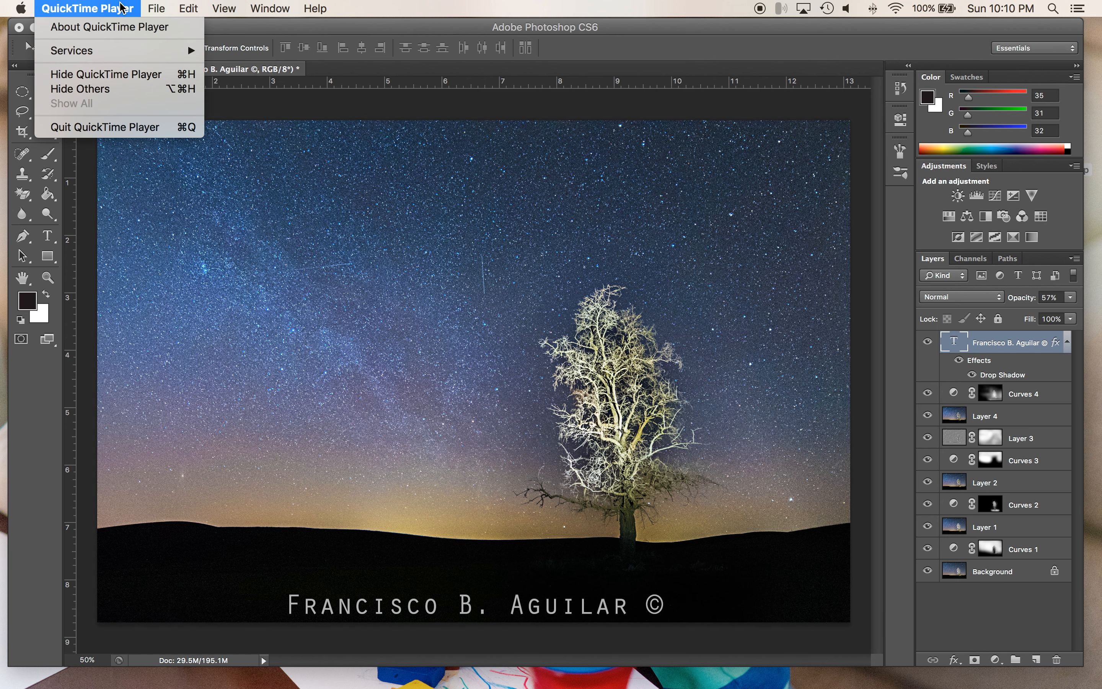
pyautogui.click(412, 12)
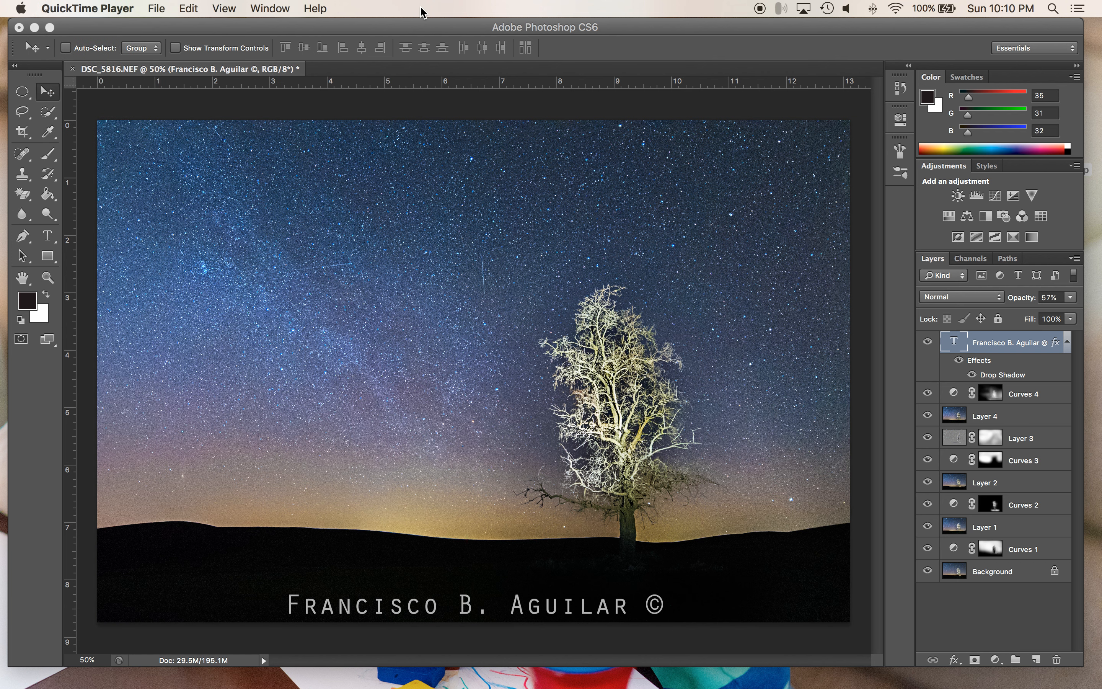